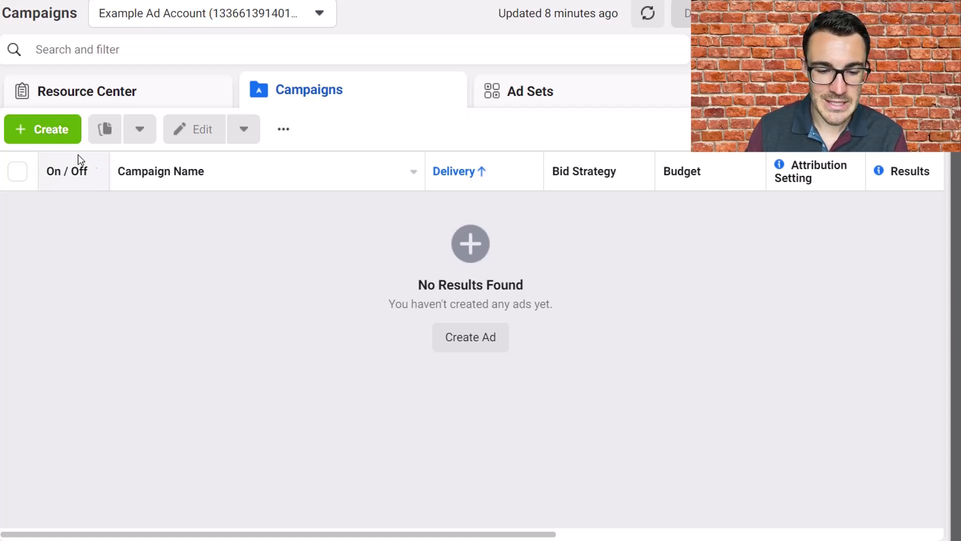
# Start a new campaign with Conversions as its objective
pyautogui.click(55, 131)
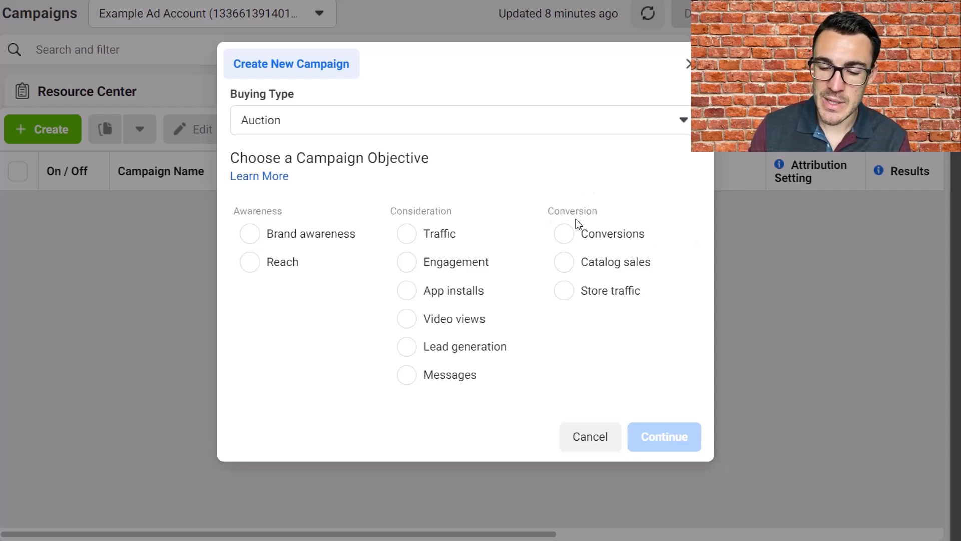
pyautogui.click(564, 235)
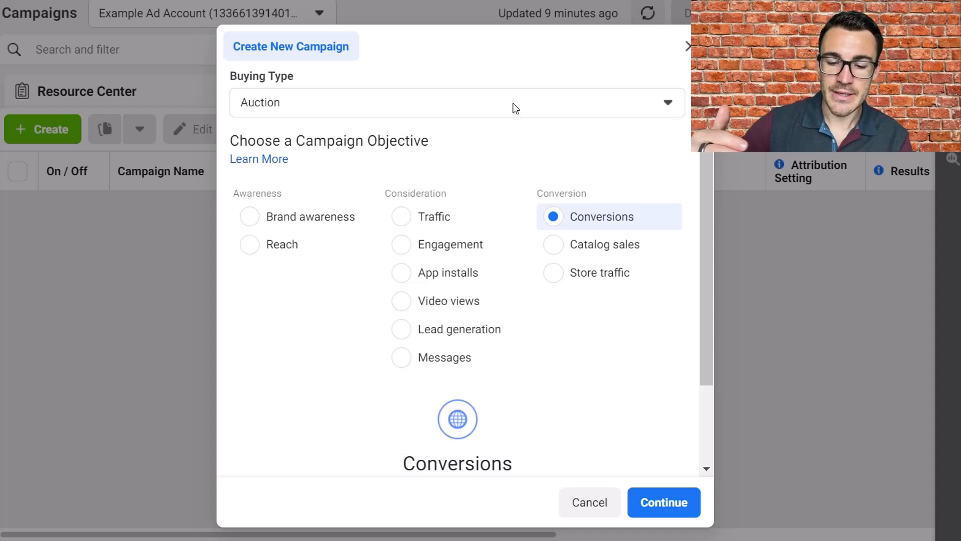
# Try the Traffic, Lead generation and Messages objectives in turn and return to Conversions
pyautogui.click(408, 219)
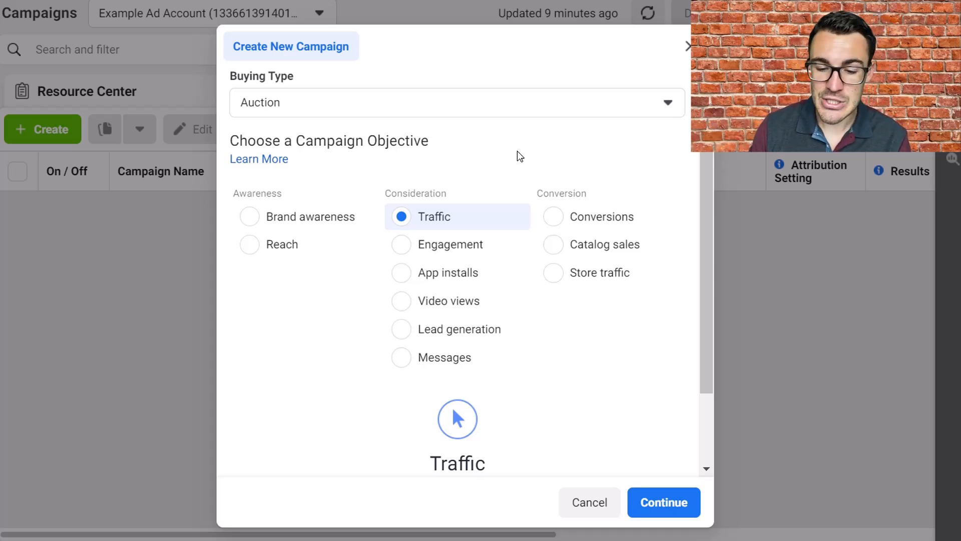
pyautogui.click(405, 331)
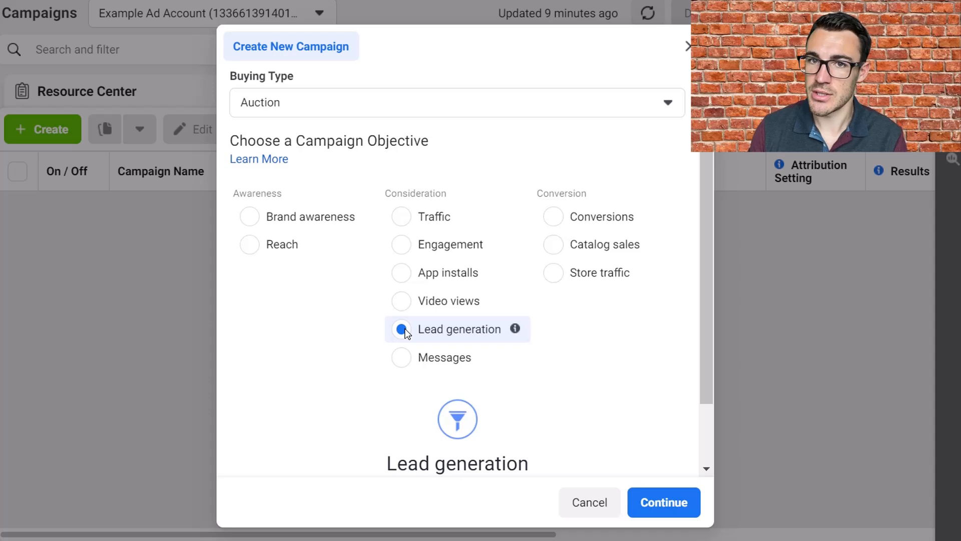
pyautogui.click(429, 358)
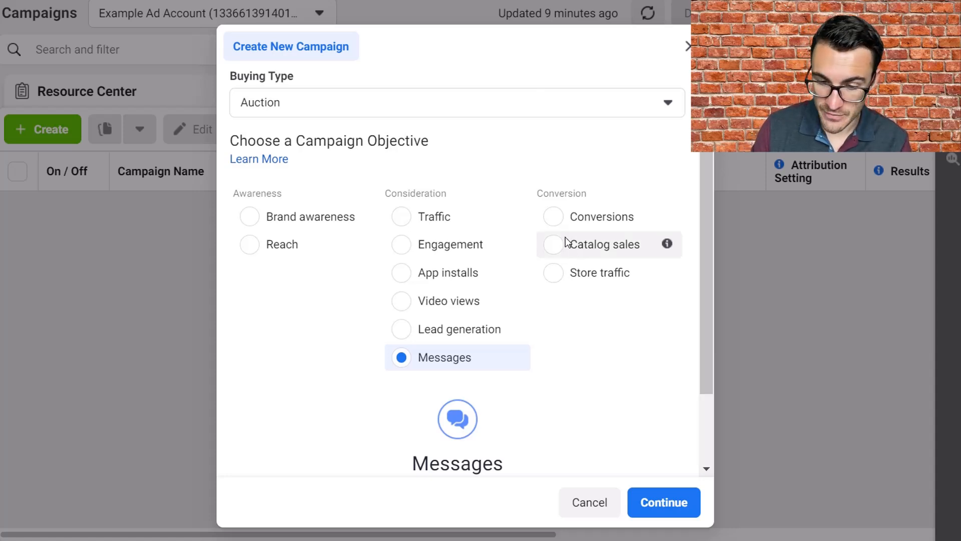
pyautogui.click(553, 216)
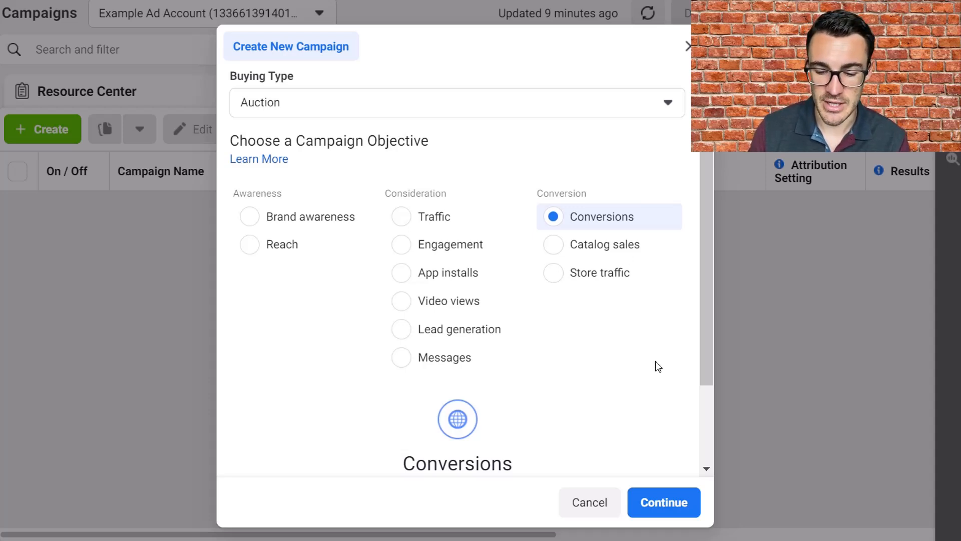
# Expand the optional naming section and name the campaign "Example Instagram Ad Campaign"
pyautogui.scroll(-3, 657, 365)
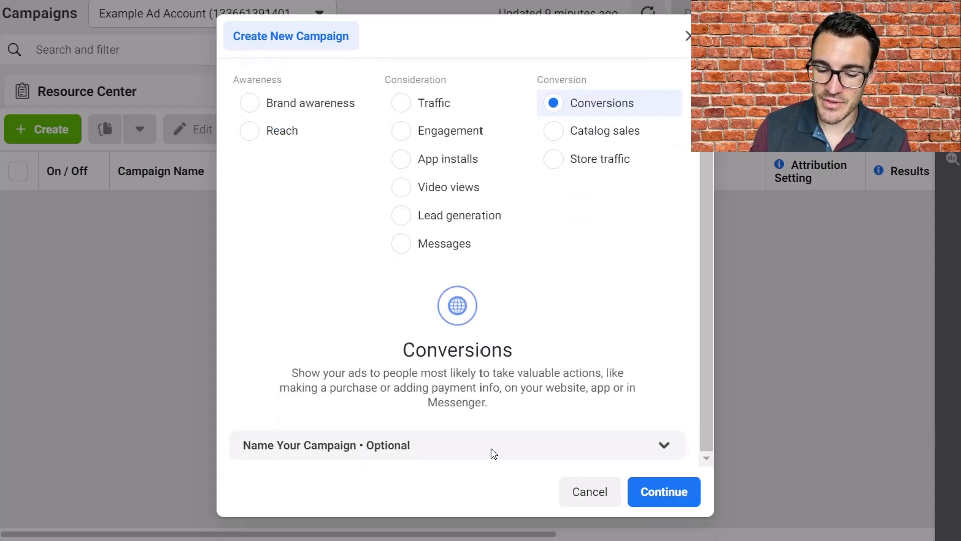
pyautogui.click(666, 447)
pyautogui.scroll(-4, 500, 371)
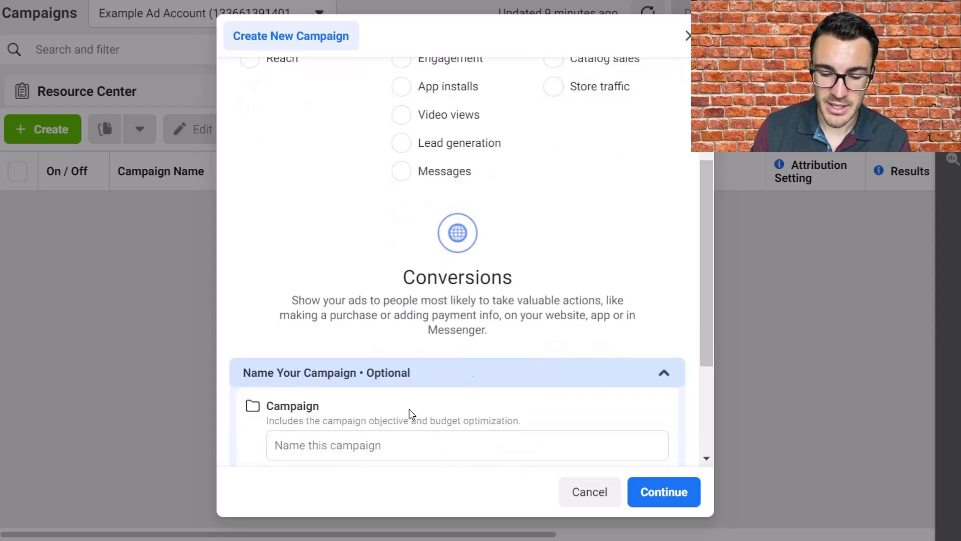
pyautogui.click(329, 324)
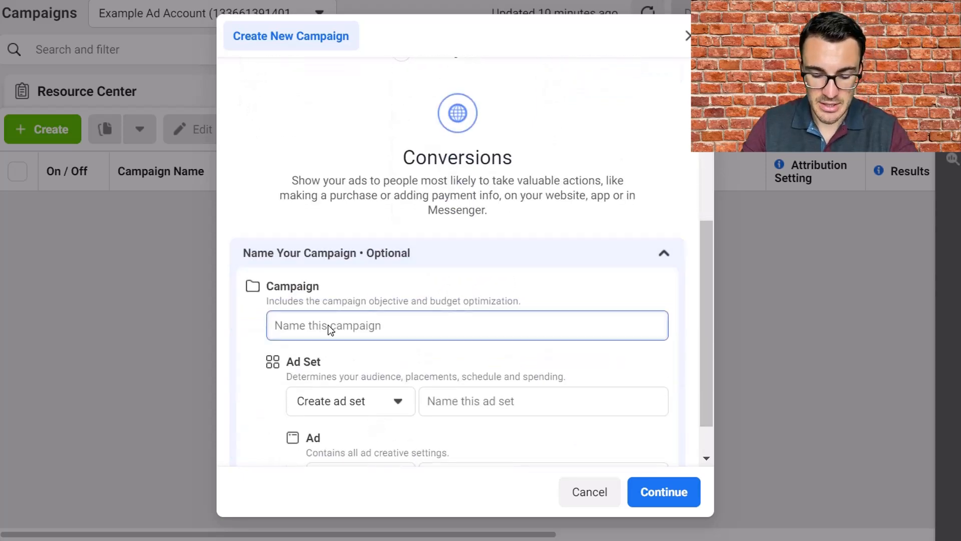
pyautogui.write('Example Insta')
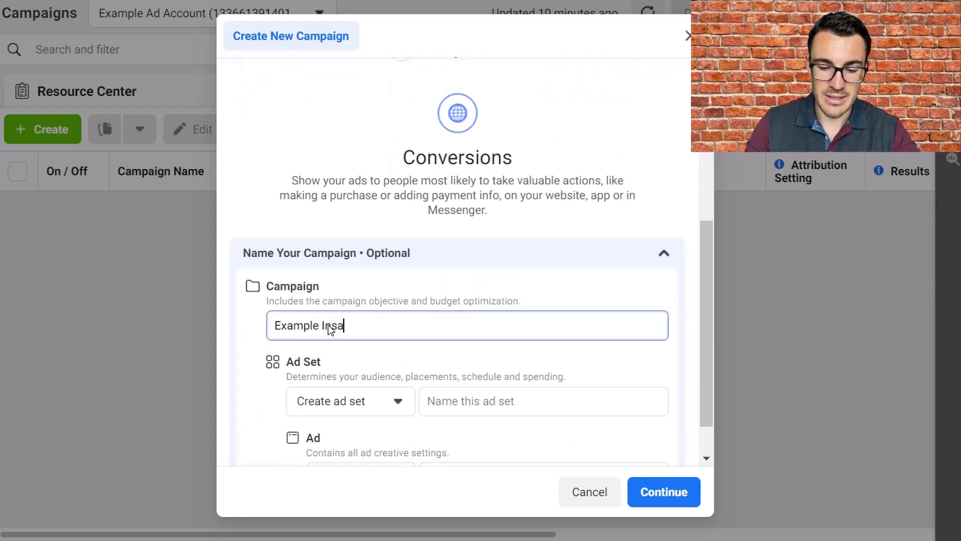
pyautogui.press('BackSpace')
pyautogui.write('tagram ')
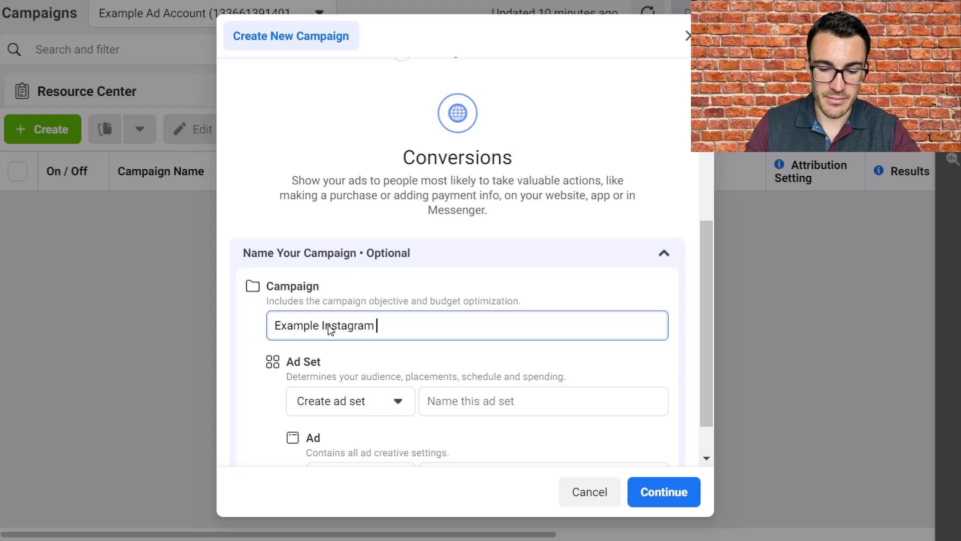
pyautogui.write('Ad Campaign')
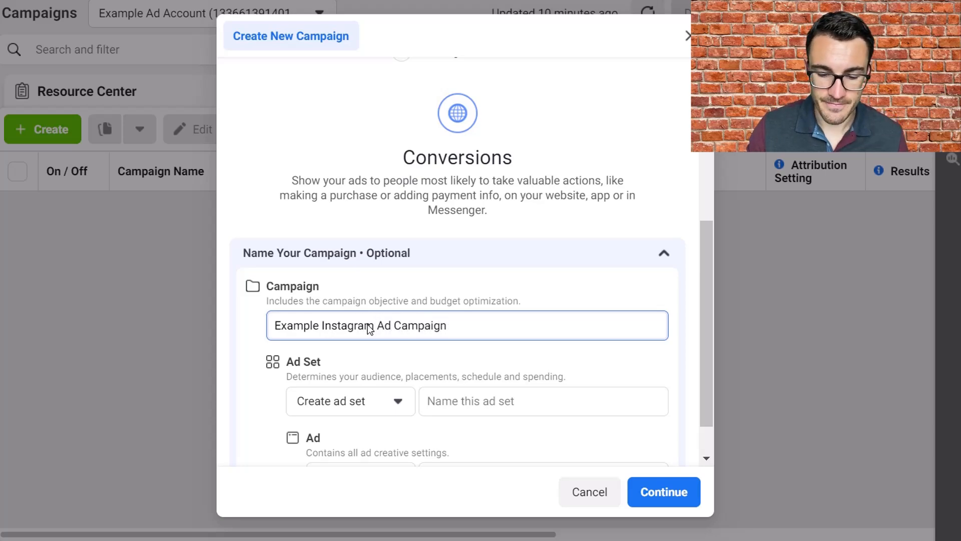
# Name the ad set "Example Ad Ste" and the ad "Example Ad", and continue to the campaign settings
pyautogui.scroll(-1, 455, 325)
pyautogui.click(457, 353)
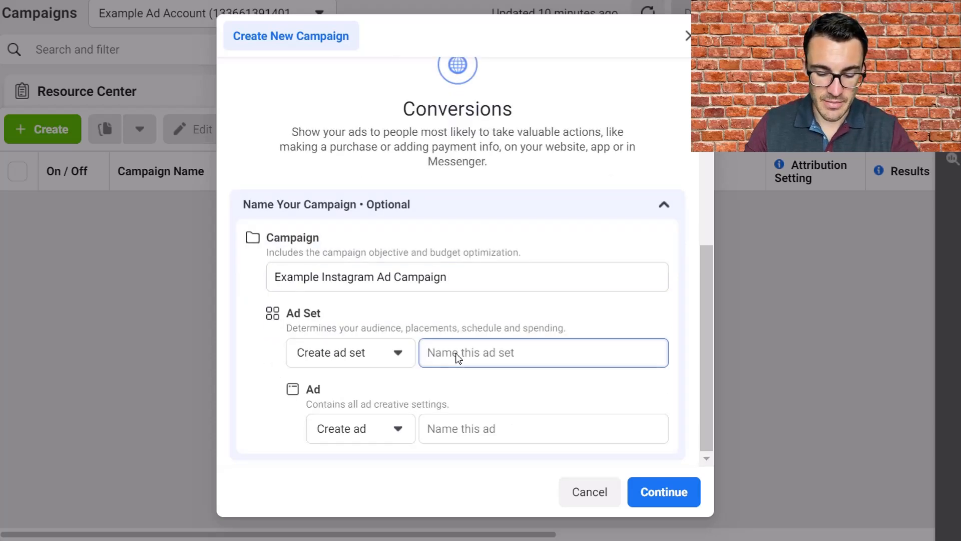
pyautogui.write('Example A')
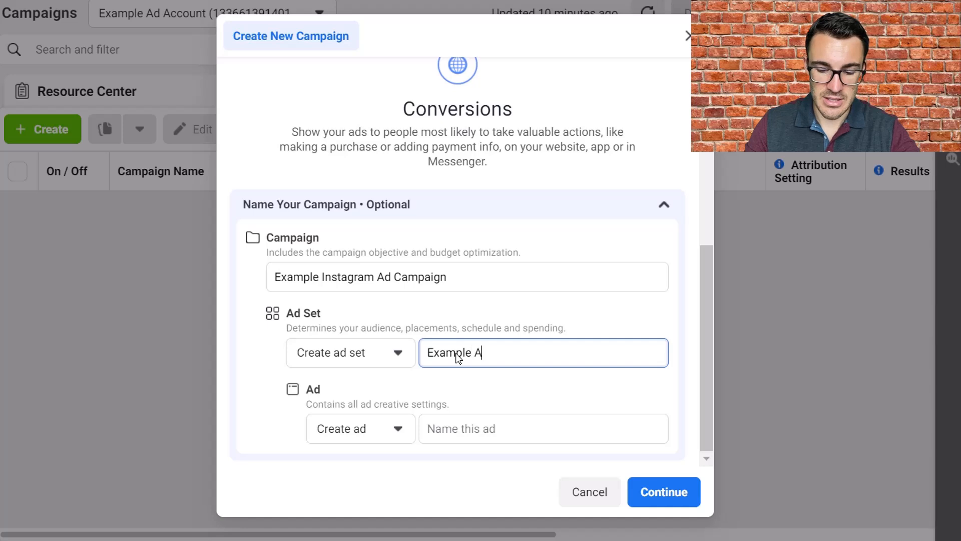
pyautogui.write('d Ste')
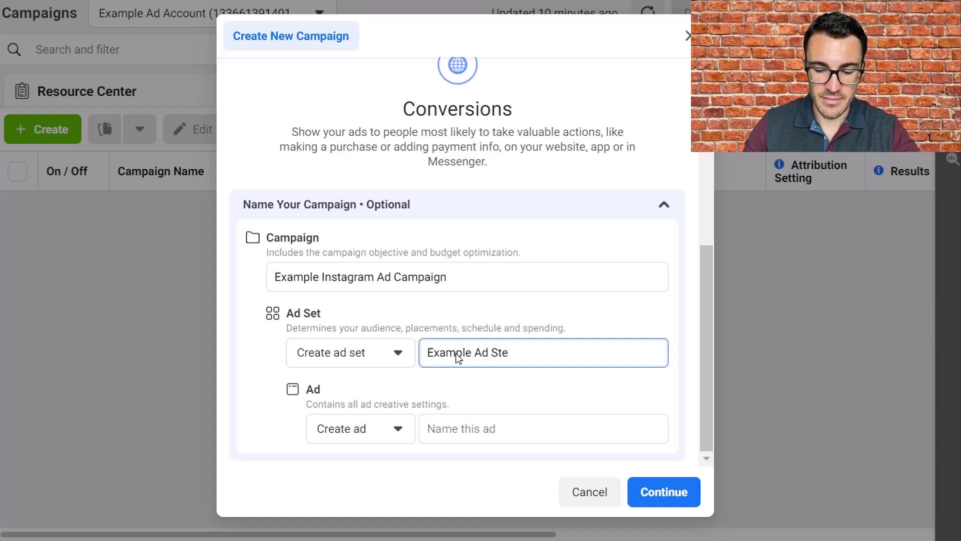
pyautogui.click(471, 434)
pyautogui.write('Example Ad')
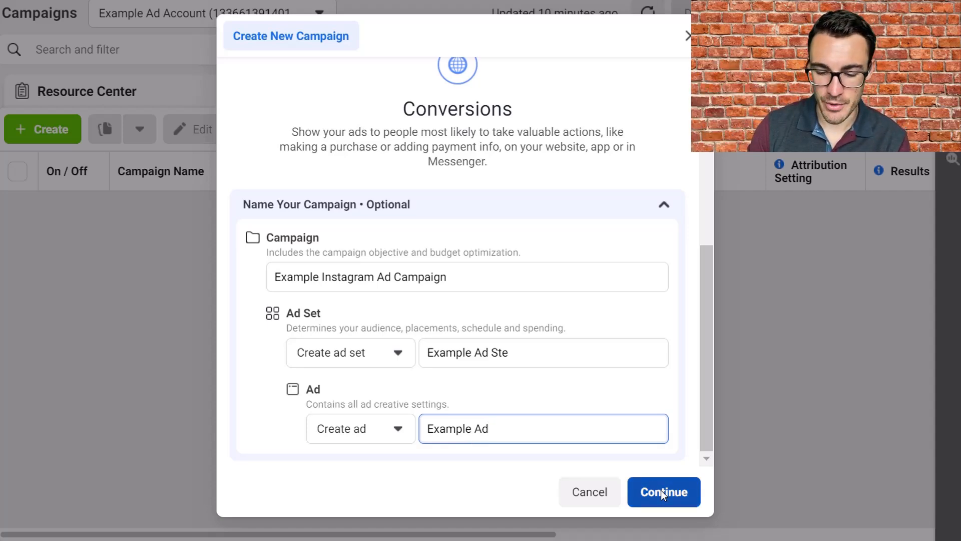
pyautogui.click(660, 491)
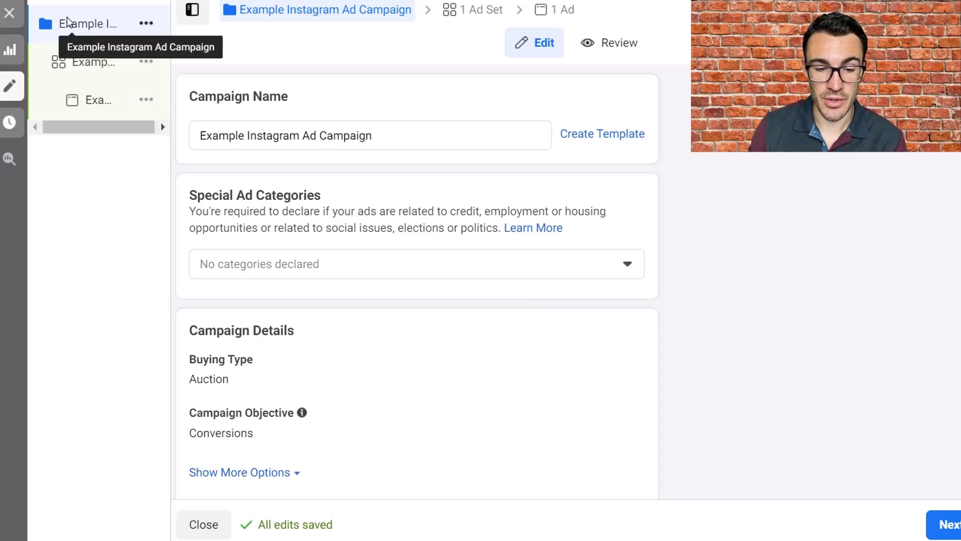
# Declare Credit as a special ad category, clear it again and close the category list
pyautogui.moveTo(134, 24)
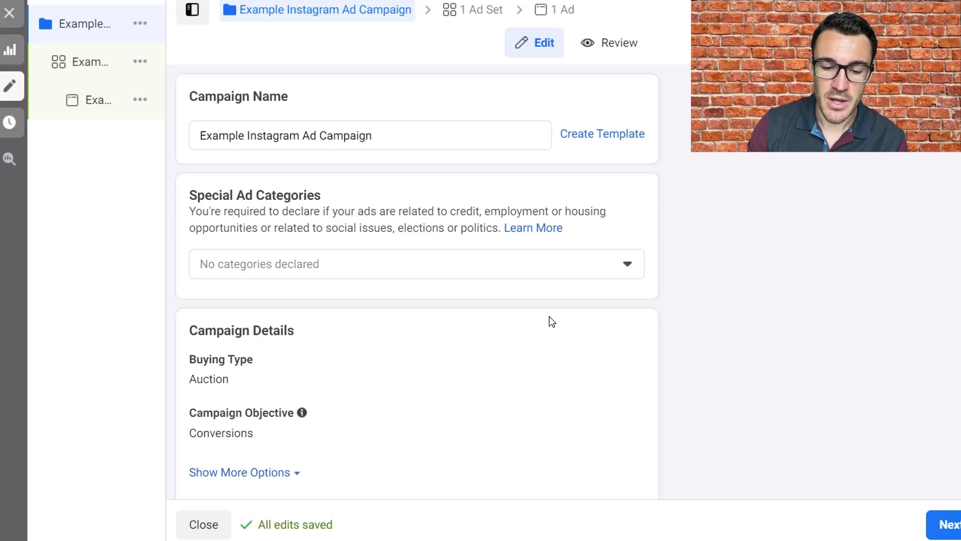
pyautogui.click(632, 271)
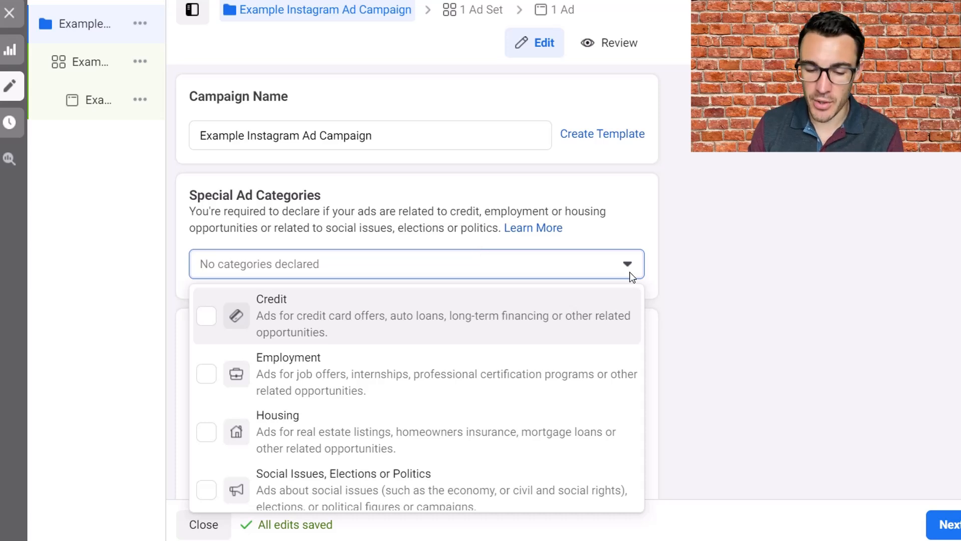
pyautogui.click(212, 317)
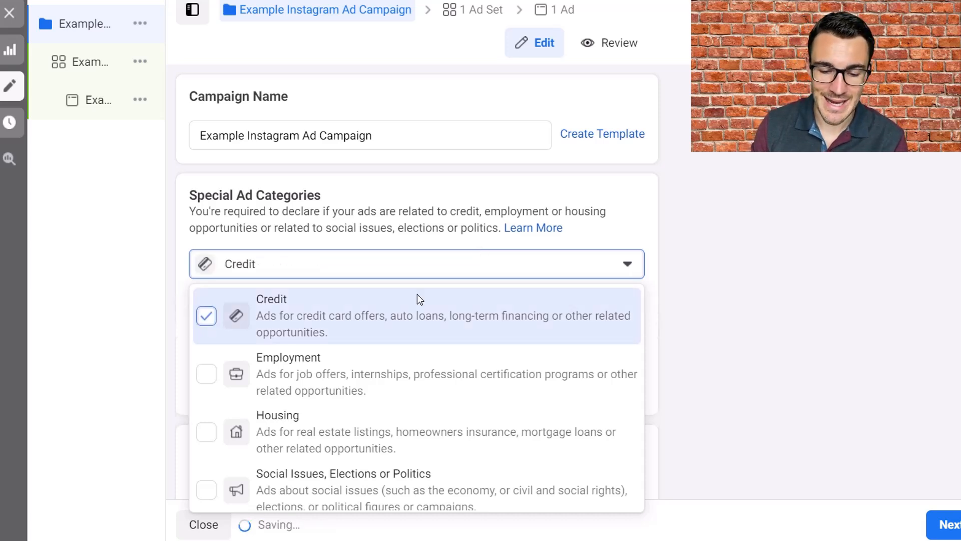
pyautogui.click(205, 315)
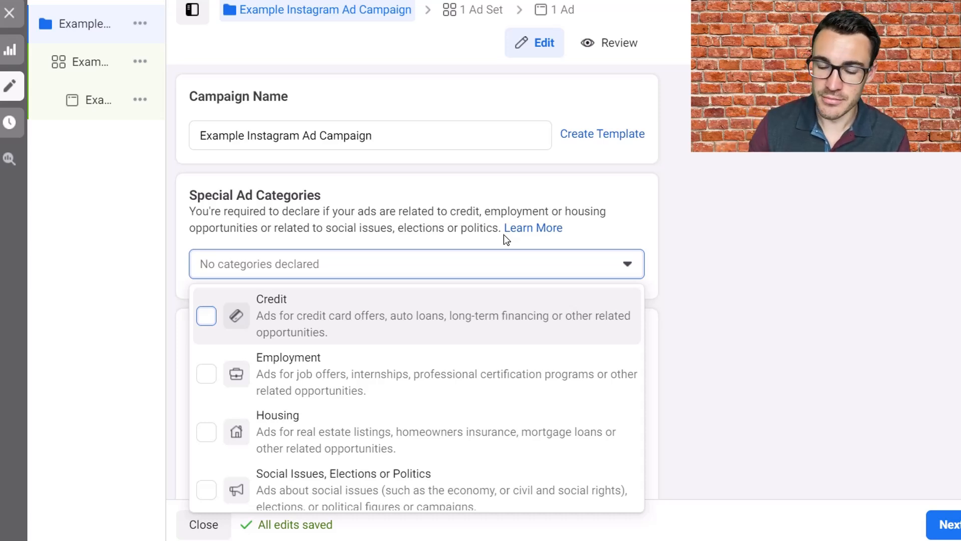
pyautogui.rightClick(688, 261)
pyautogui.click(668, 197)
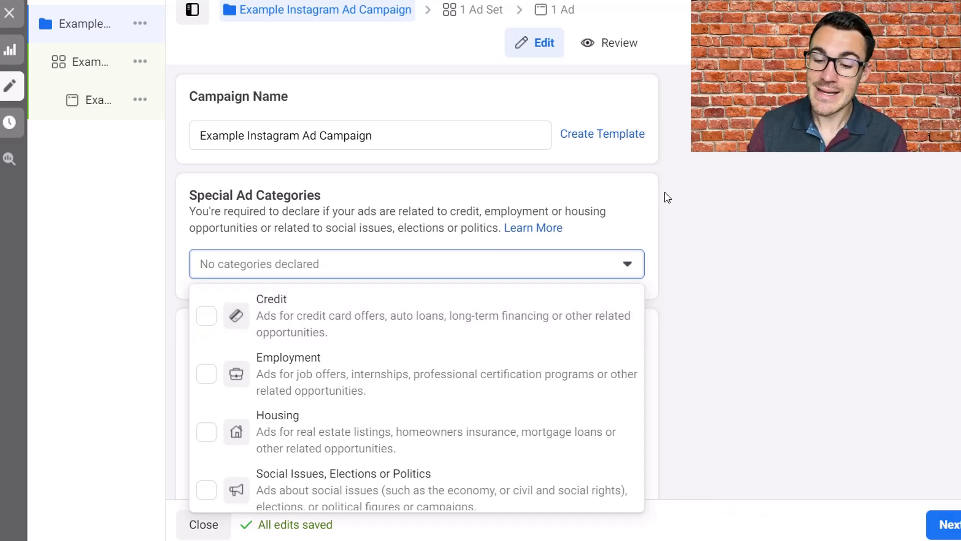
pyautogui.click(668, 197)
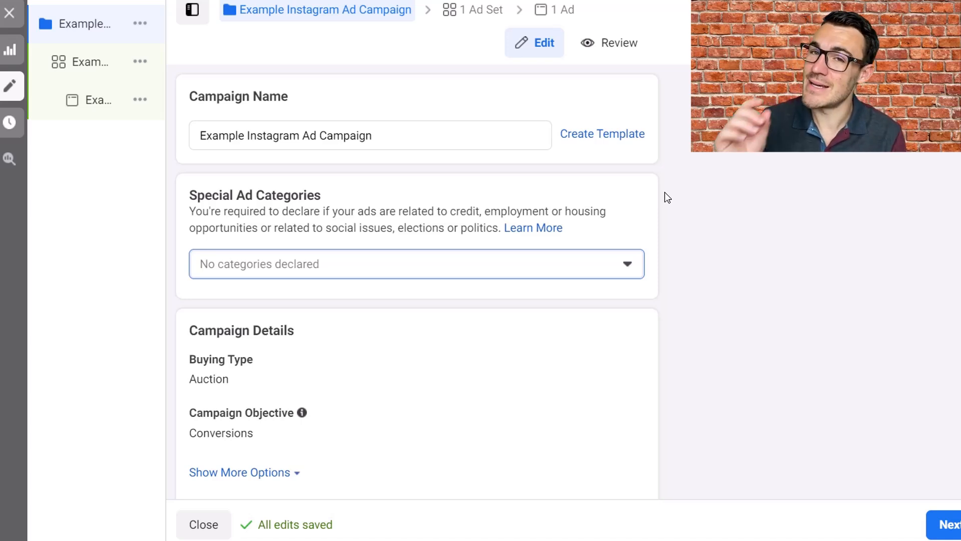
# Turn on Campaign Budget Optimization for the campaign
pyautogui.scroll(-3, 447, 313)
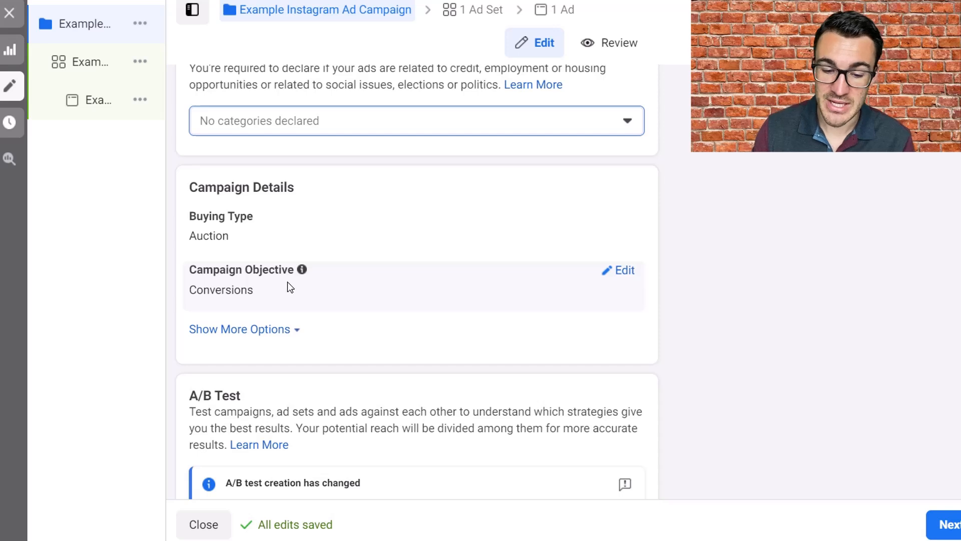
pyautogui.scroll(-2, 367, 300)
pyautogui.scroll(-2, 368, 233)
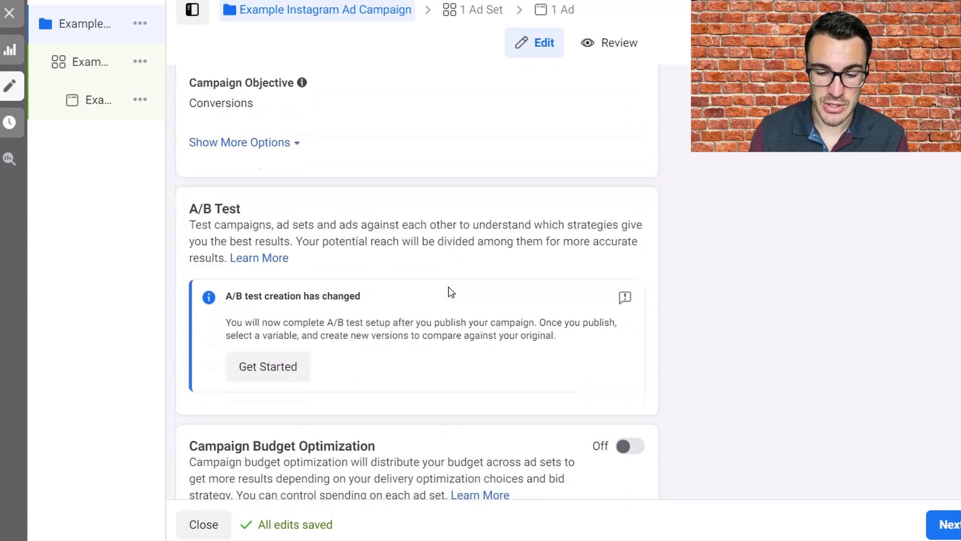
pyautogui.scroll(-1, 450, 291)
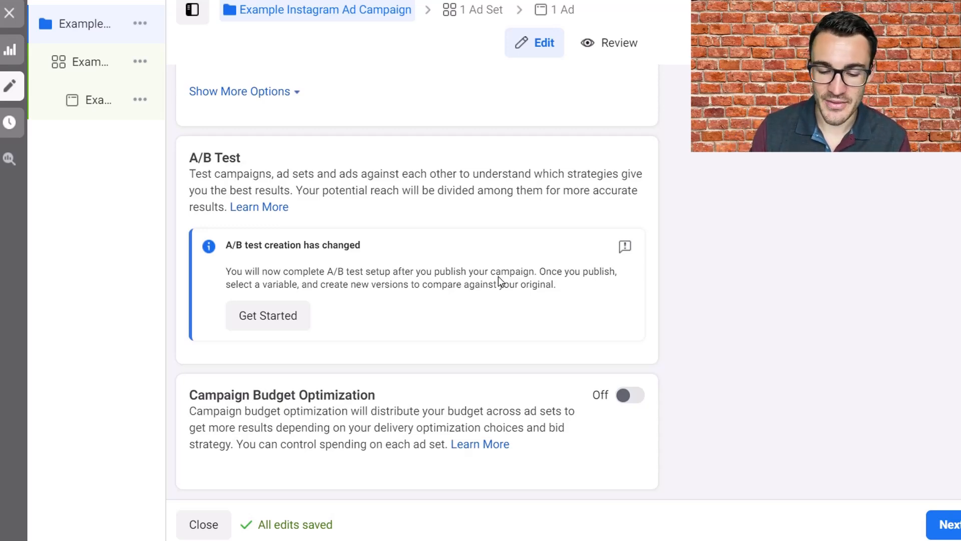
pyautogui.click(629, 396)
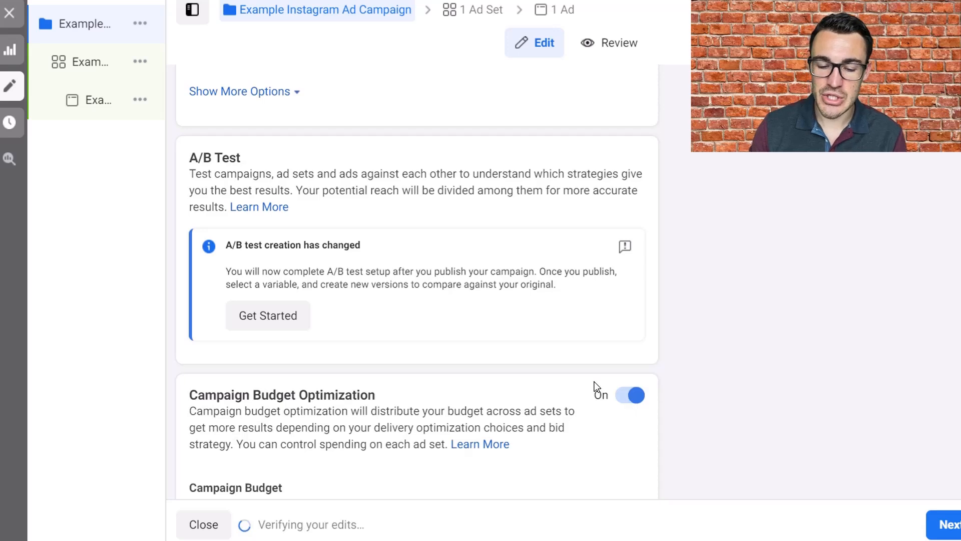
pyautogui.scroll(-3, 480, 305)
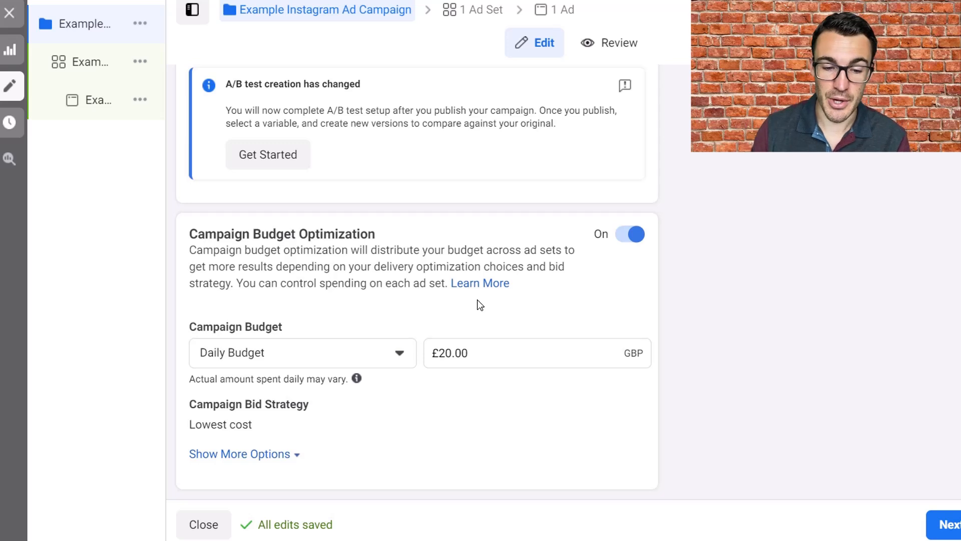
# Examine the available campaign budget types and the daily budget amount
pyautogui.moveTo(83, 58)
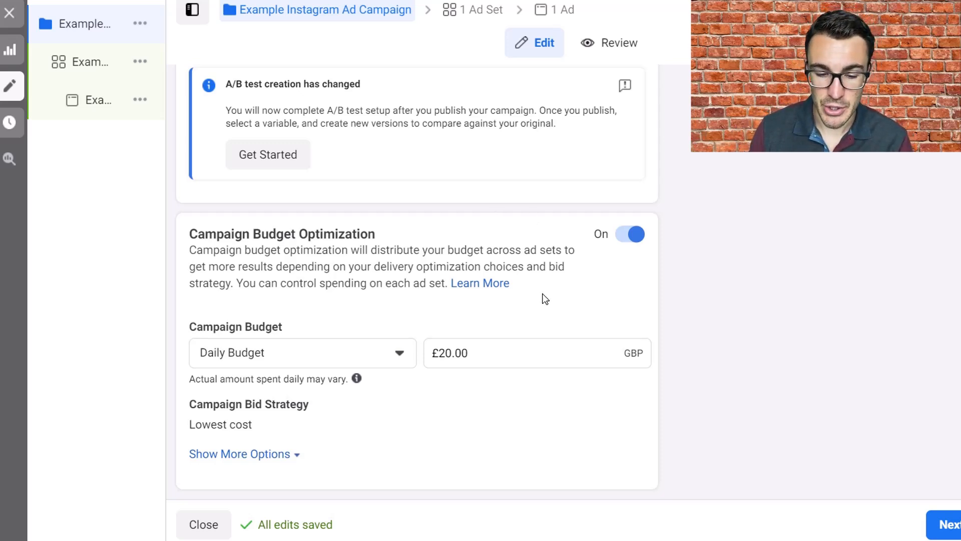
pyautogui.click(400, 353)
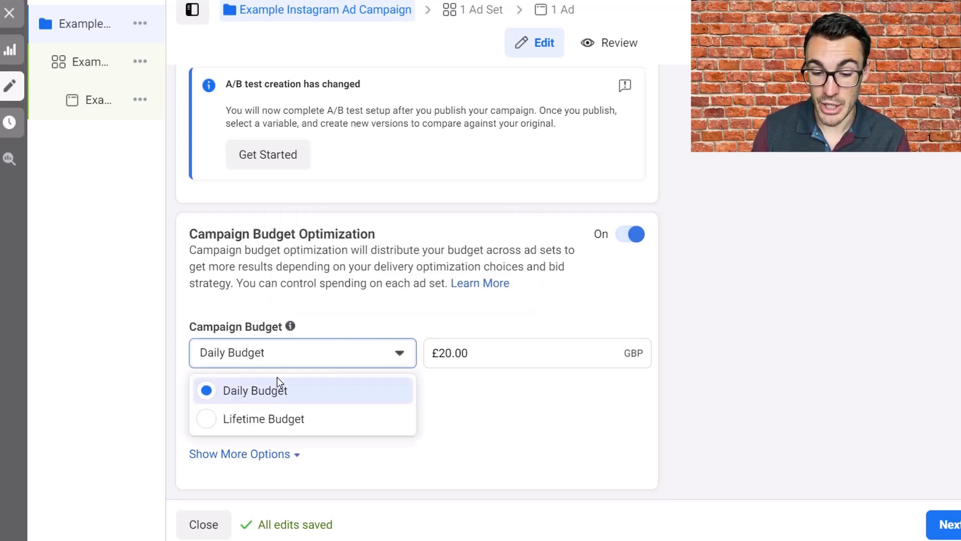
pyautogui.click(400, 354)
pyautogui.click(445, 356)
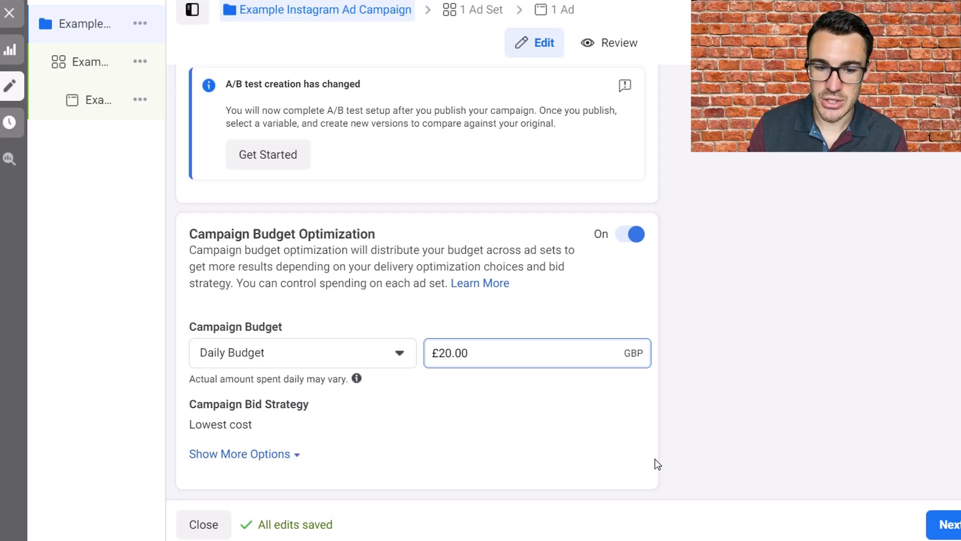
pyautogui.scroll(8, 654, 395)
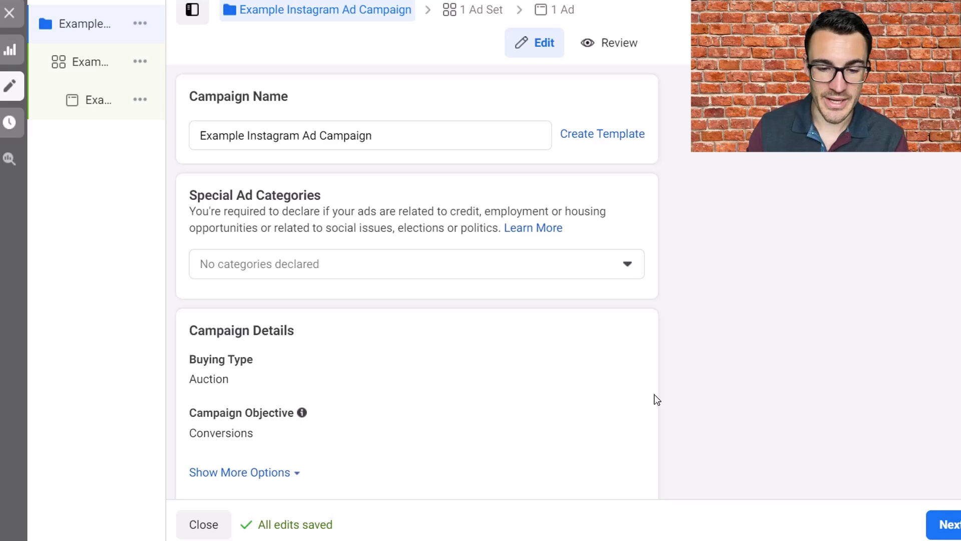
# Open the ad set's settings and correct its name to "Example Ad Set"
pyautogui.click(72, 67)
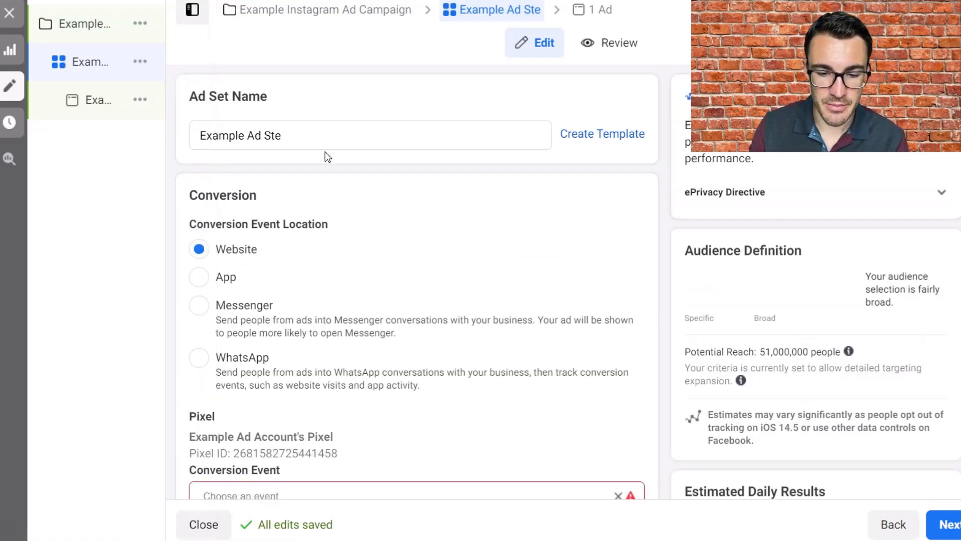
pyautogui.click(301, 135)
pyautogui.press('BackSpace')
pyautogui.press('BackSpace')
pyautogui.write('e')
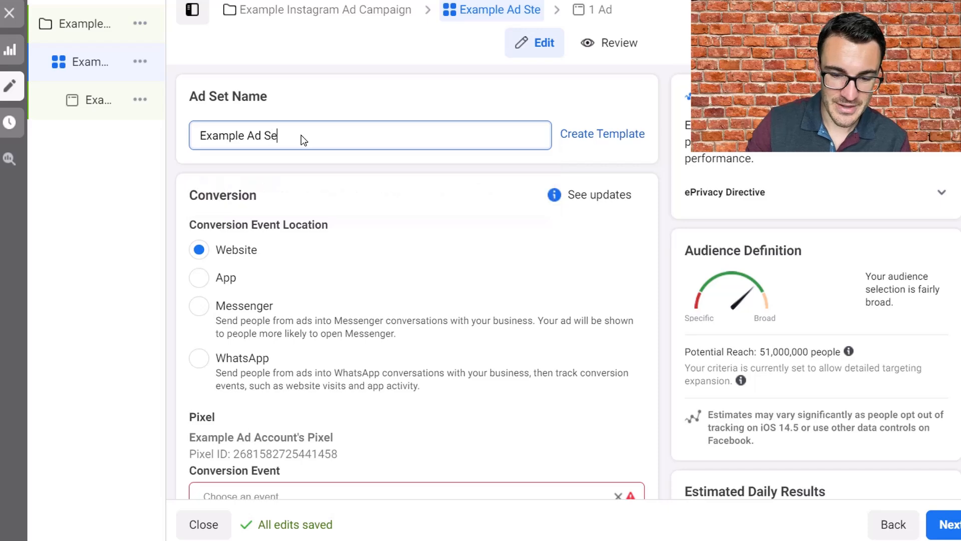
pyautogui.write('t')
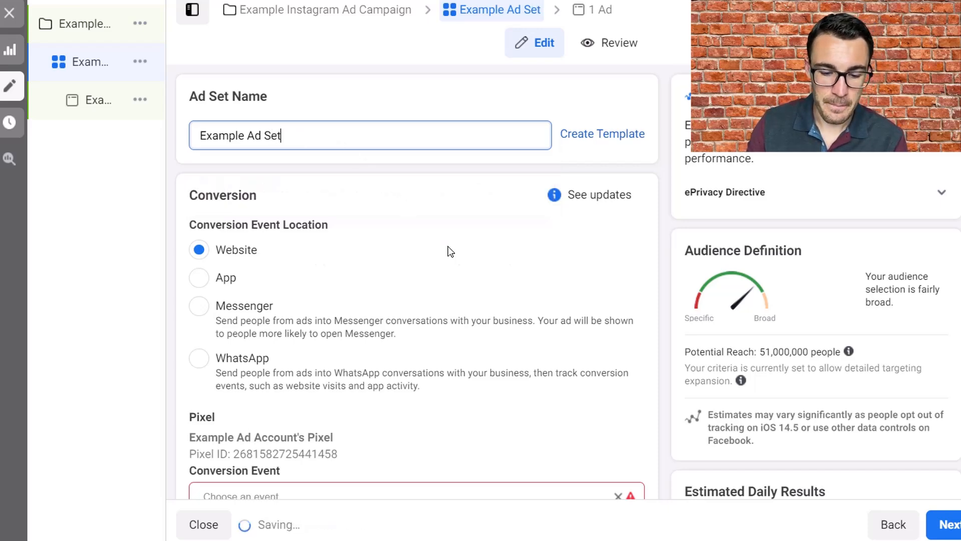
# Choose Purchase as the conversion event for the ad set's website conversions
pyautogui.scroll(-2, 528, 262)
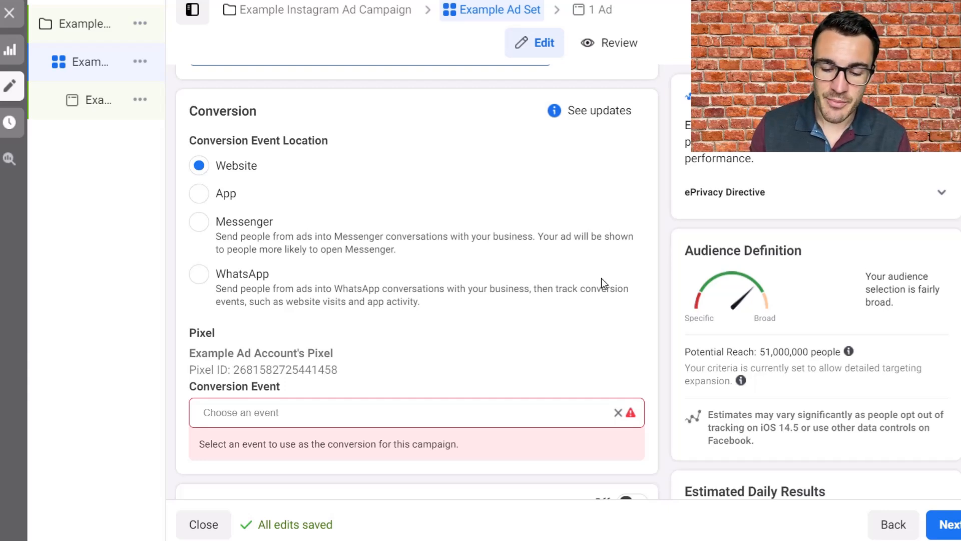
pyautogui.scroll(-2, 361, 356)
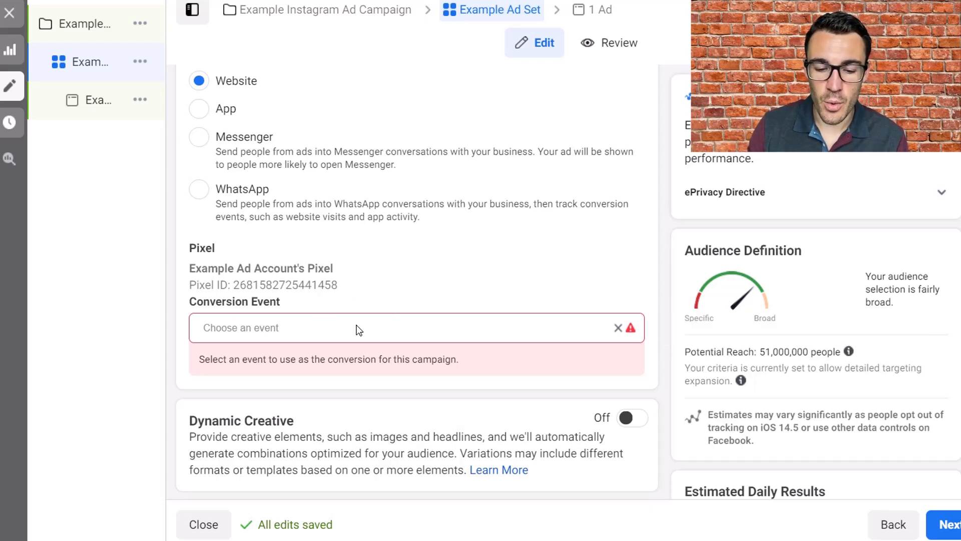
pyautogui.click(284, 328)
pyautogui.scroll(-2, 431, 268)
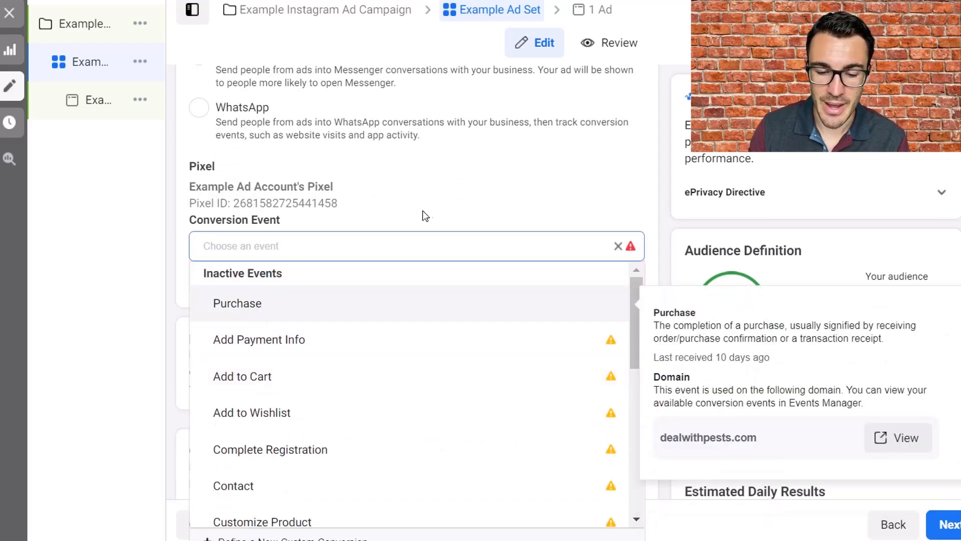
pyautogui.click(257, 296)
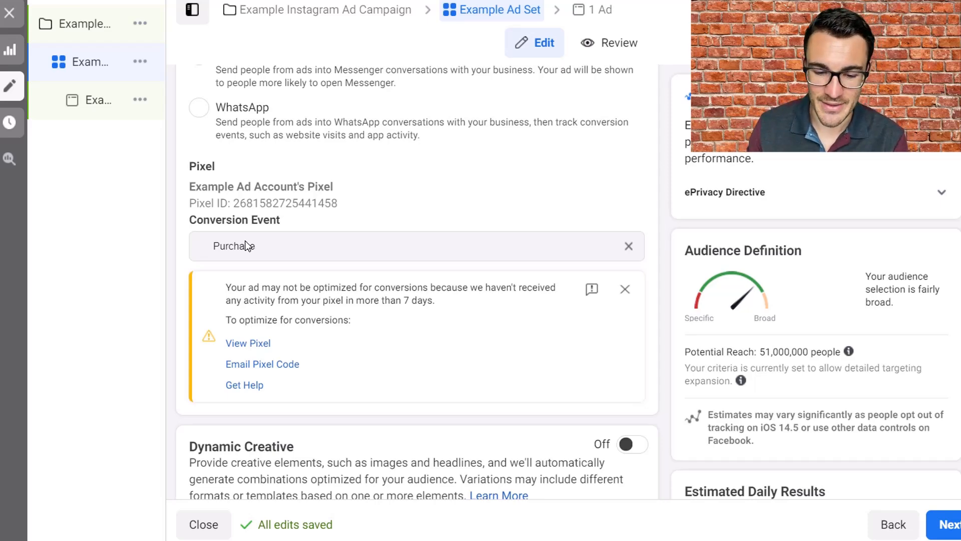
# Examine the ad set's Dynamic Creative, Offer, Budget & Schedule and Audience sections
pyautogui.scroll(-1, 423, 250)
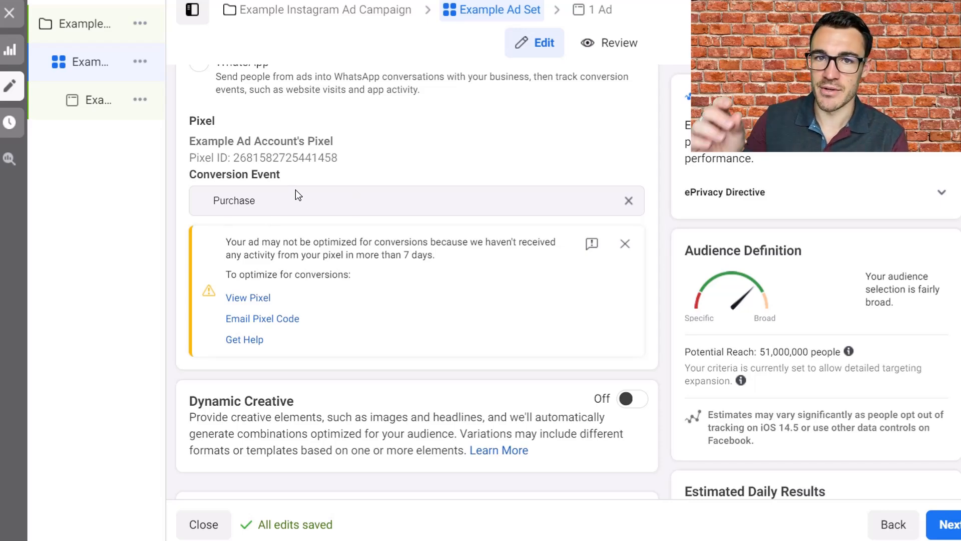
pyautogui.scroll(-3, 343, 243)
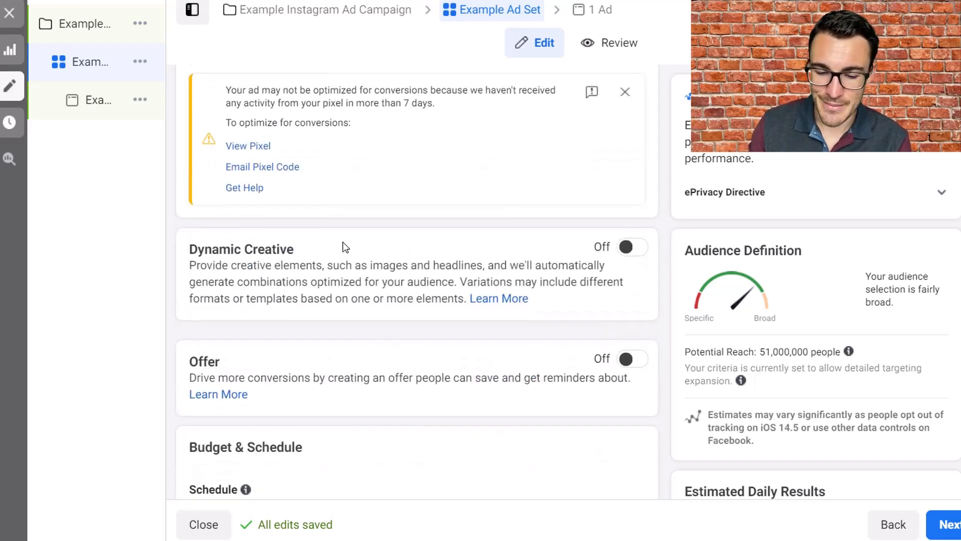
pyautogui.scroll(-2, 415, 253)
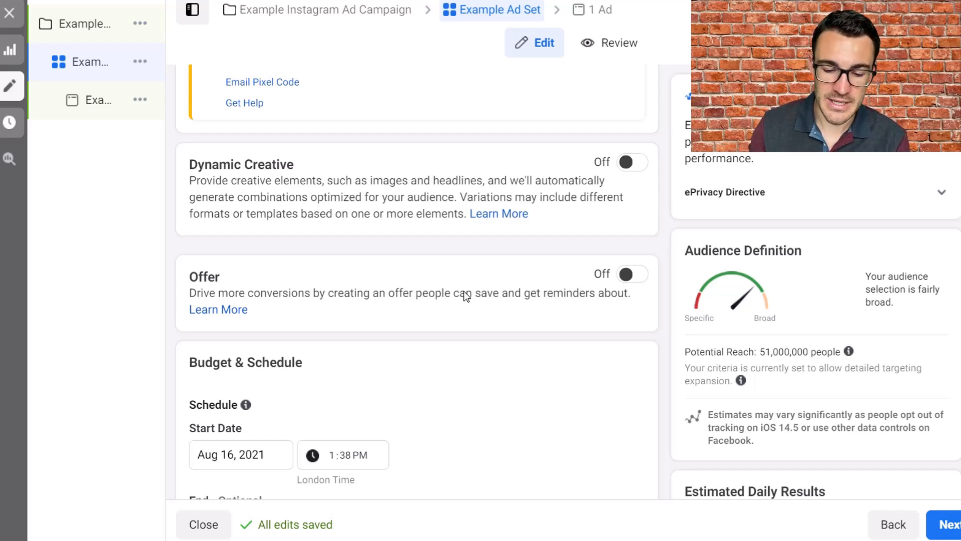
pyautogui.scroll(-4, 549, 329)
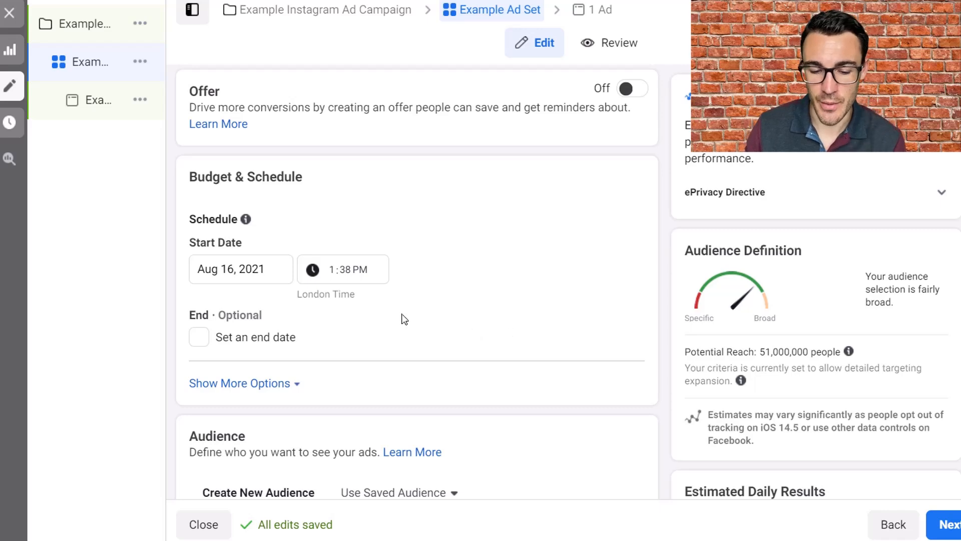
pyautogui.scroll(-3, 606, 306)
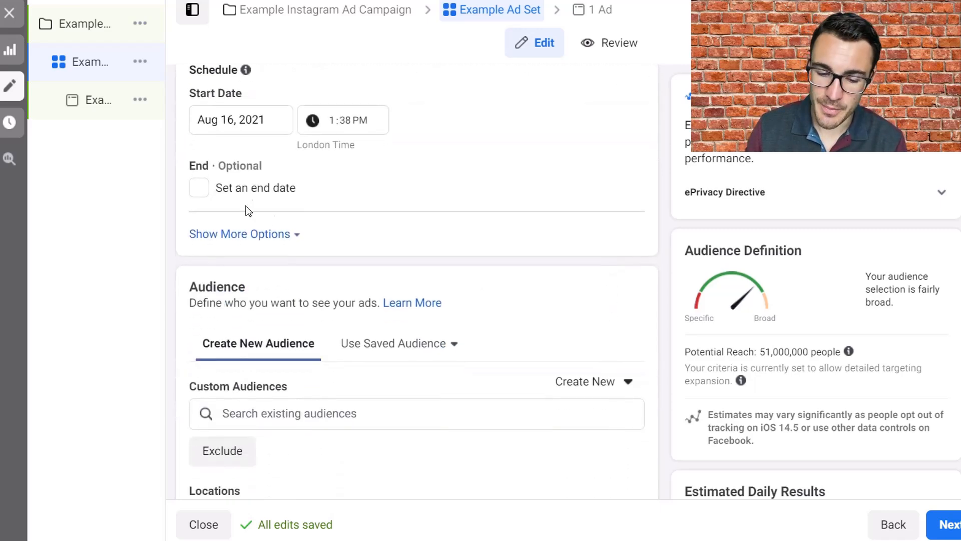
pyautogui.scroll(-2, 649, 285)
pyautogui.scroll(-2, 650, 283)
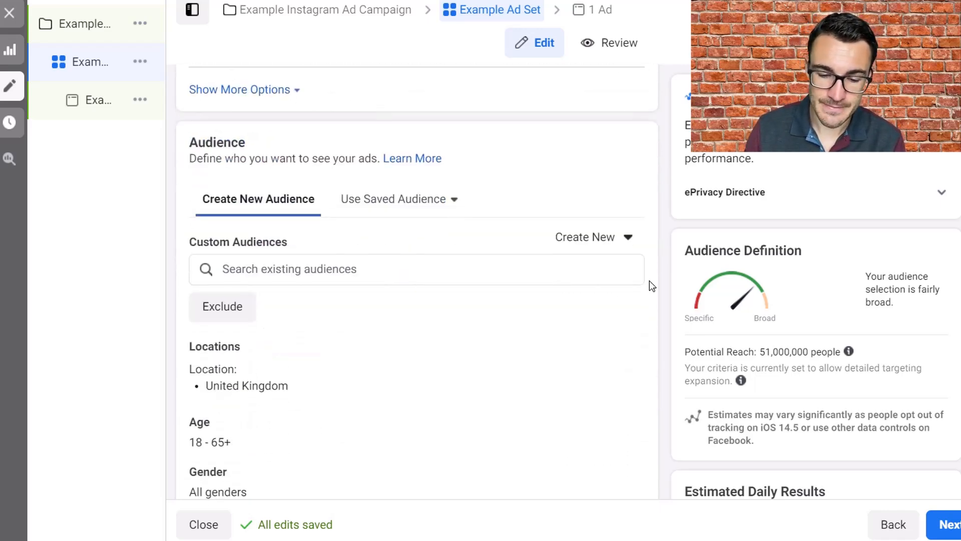
pyautogui.moveTo(629, 364)
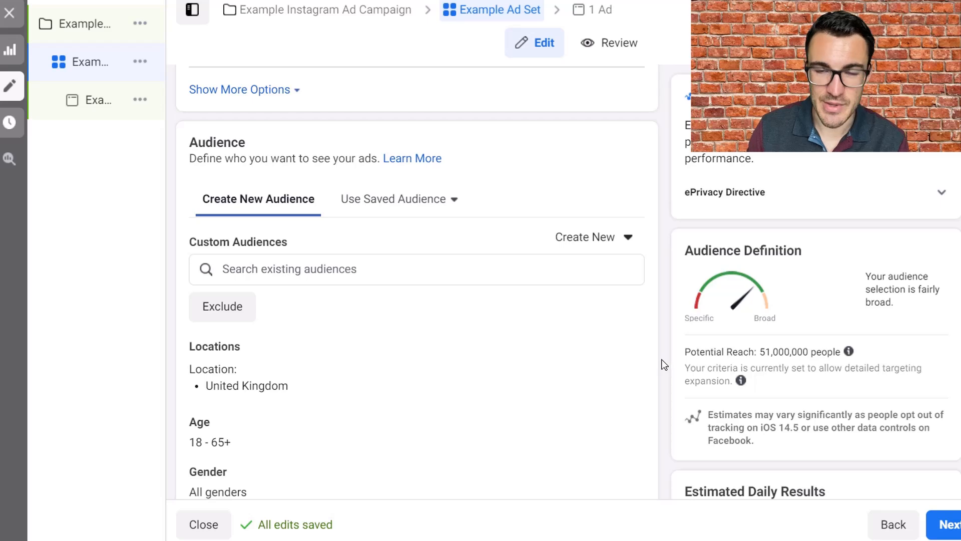
pyautogui.scroll(-1, 664, 364)
pyautogui.scroll(-1, 664, 364)
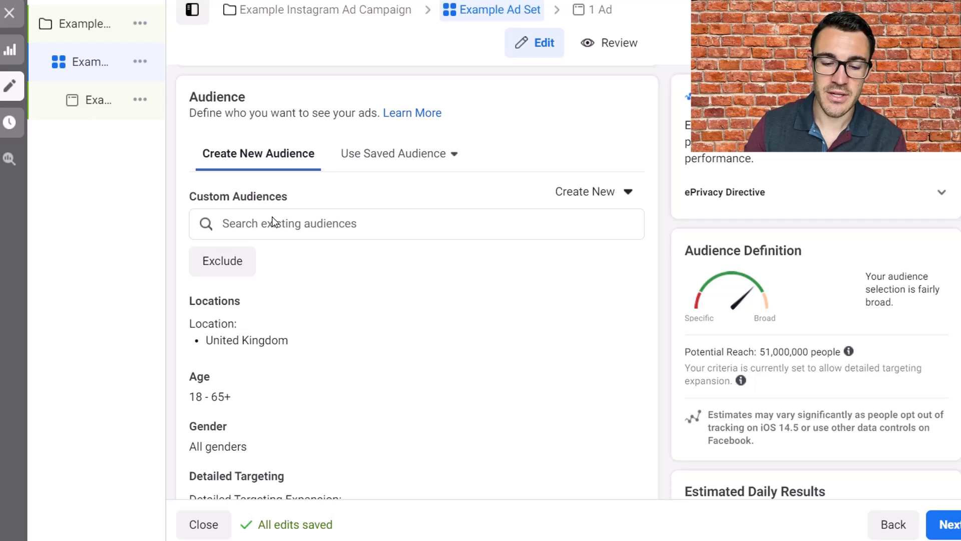
# Target Cheltenham, Gloucestershire, England as the audience location and check its radius options
pyautogui.scroll(-1, 417, 372)
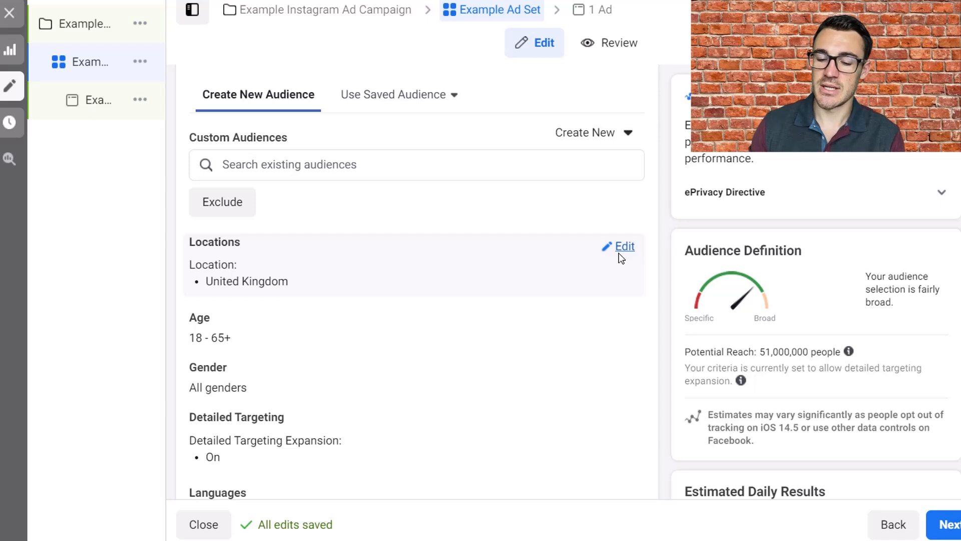
pyautogui.click(621, 250)
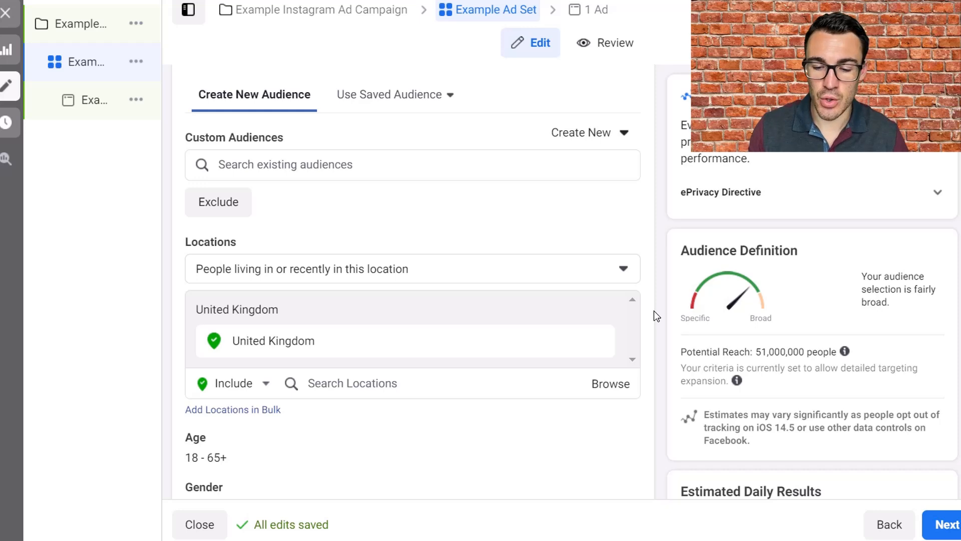
pyautogui.scroll(-3, 331, 251)
pyautogui.click(332, 251)
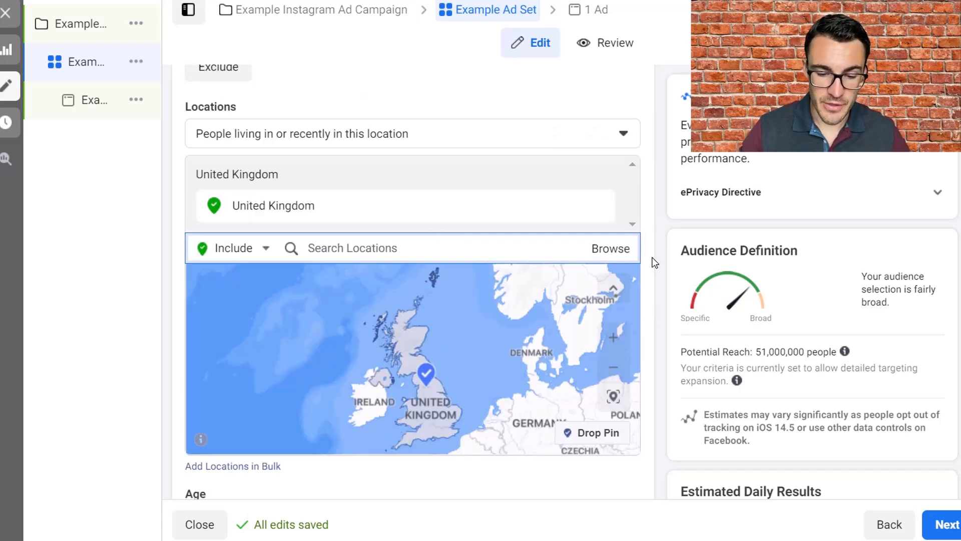
pyautogui.write('Chl')
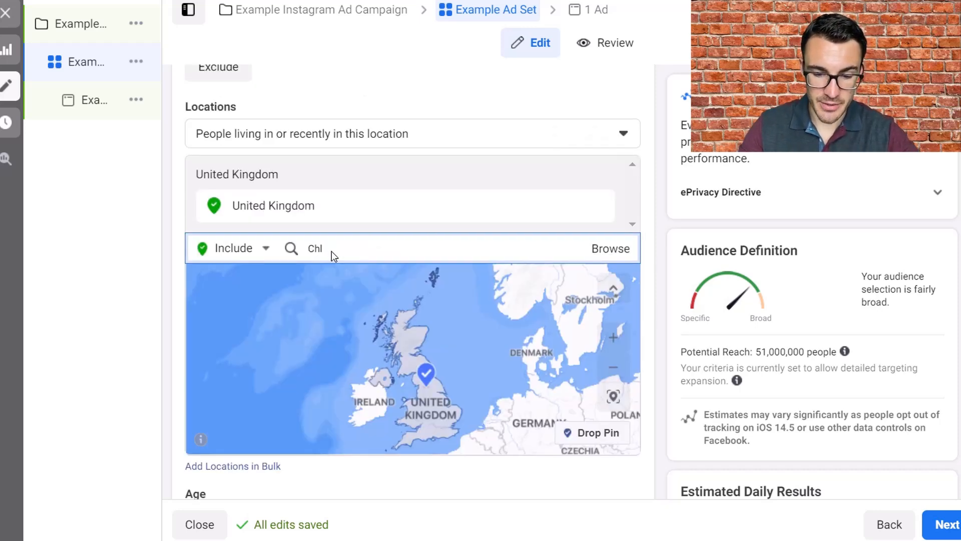
pyautogui.write('etenha')
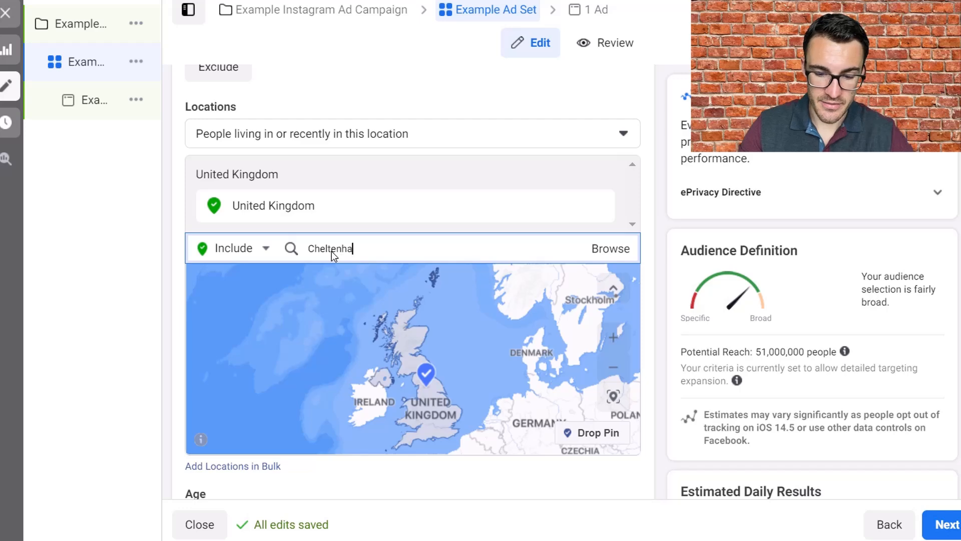
pyautogui.write('m')
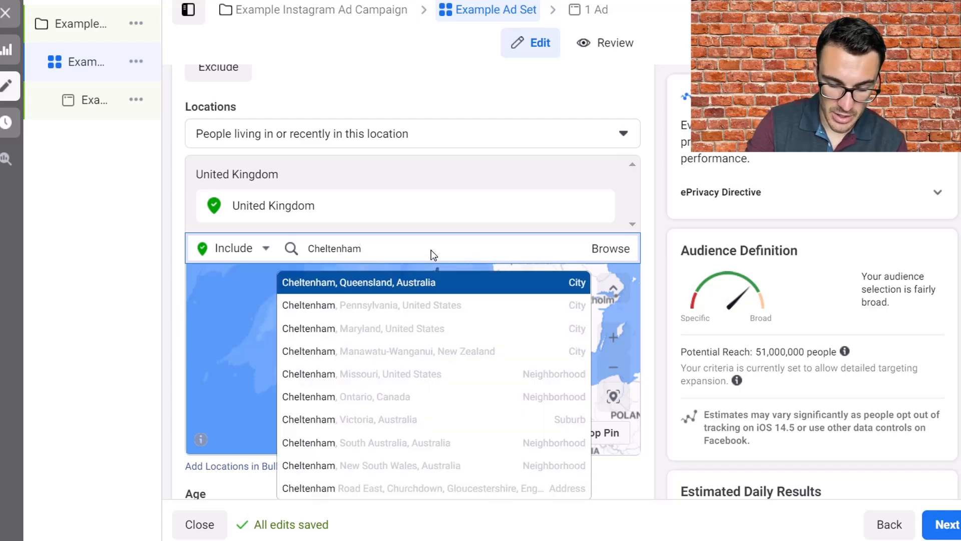
pyautogui.write('engl')
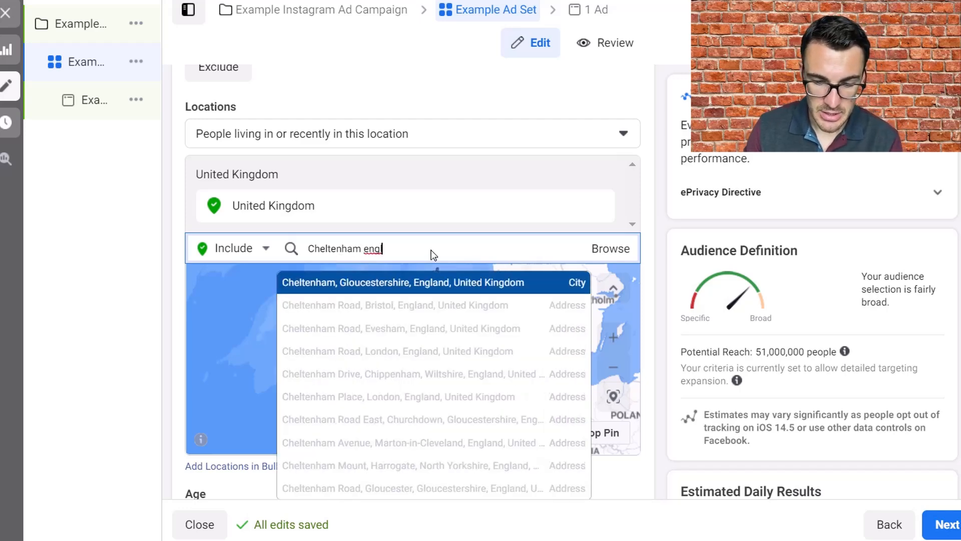
pyautogui.click(423, 282)
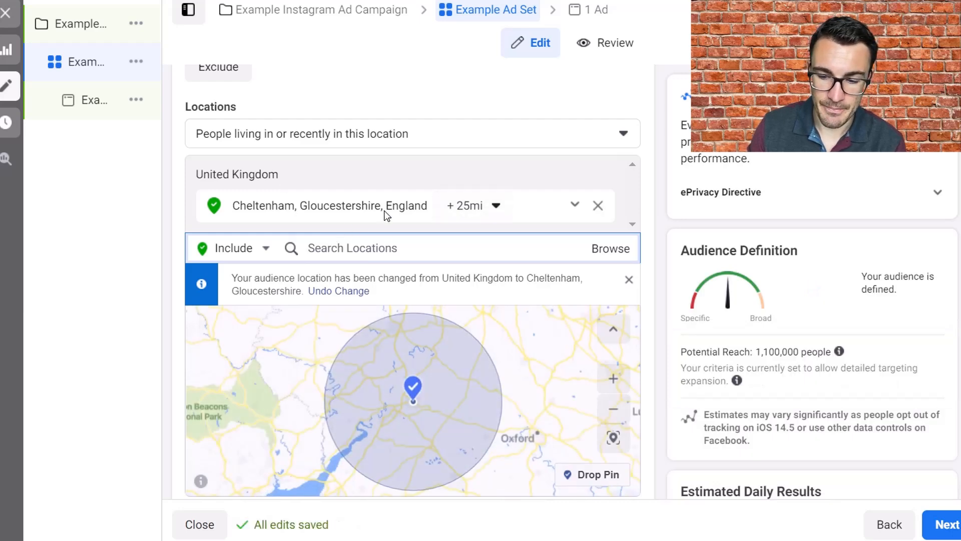
pyautogui.click(466, 206)
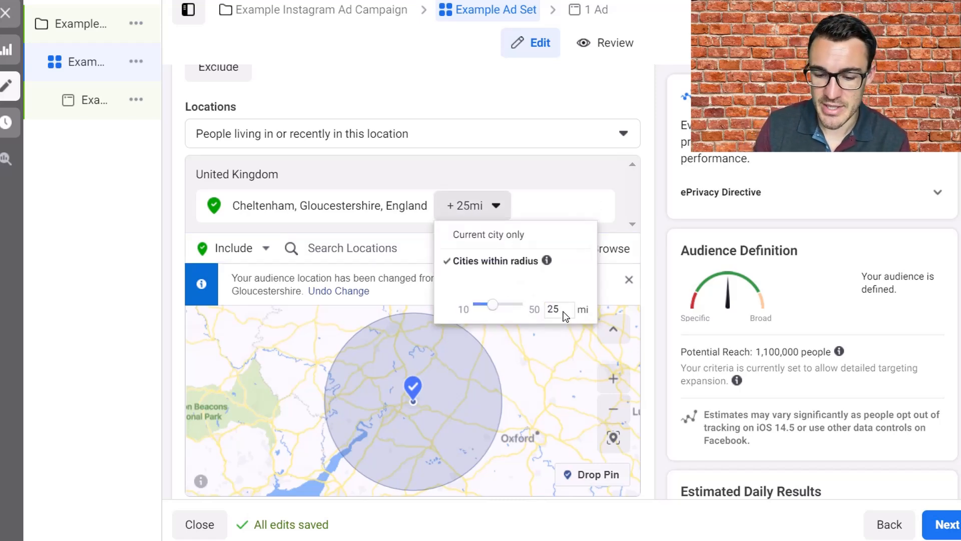
pyautogui.click(659, 232)
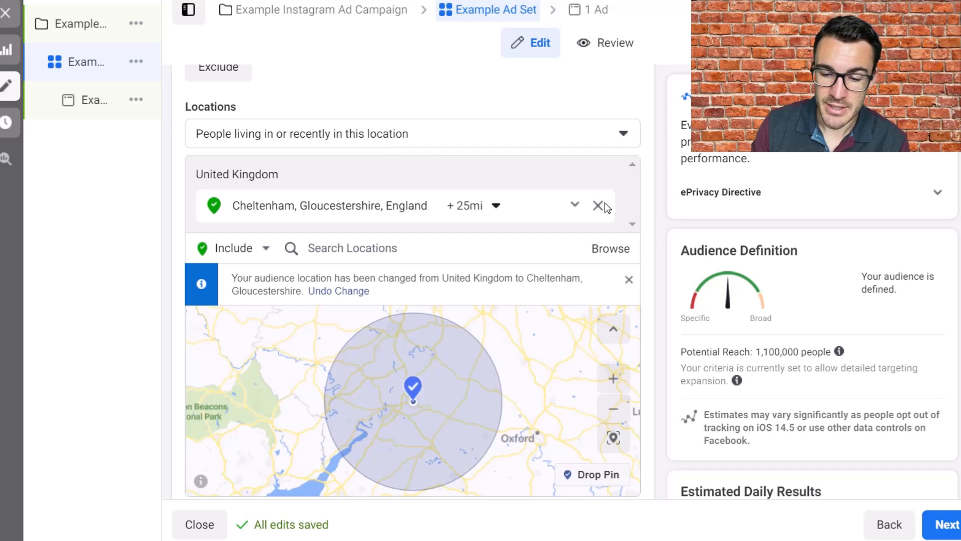
# Remove Cheltenham from the audience locations and include United Kingdom instead
pyautogui.click(598, 206)
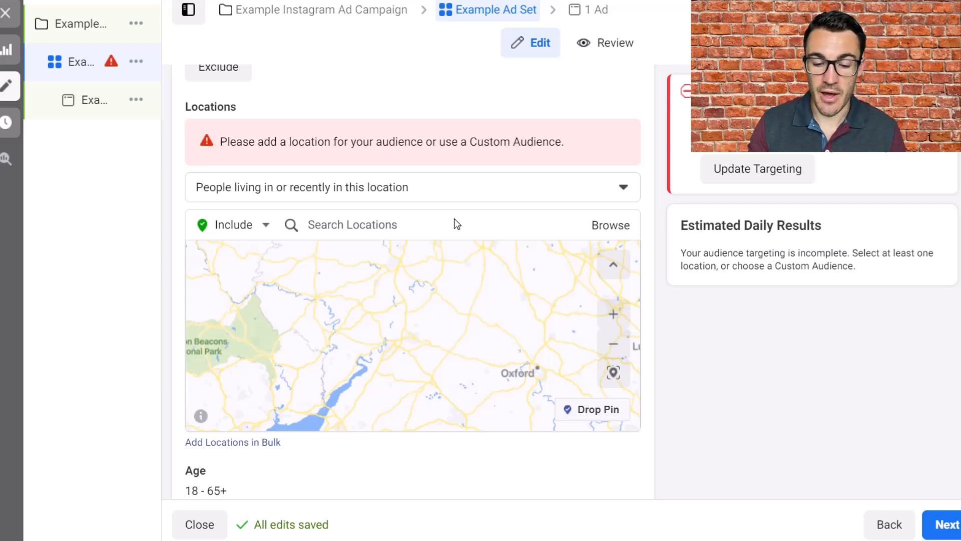
pyautogui.click(400, 226)
pyautogui.write('United Kingdom')
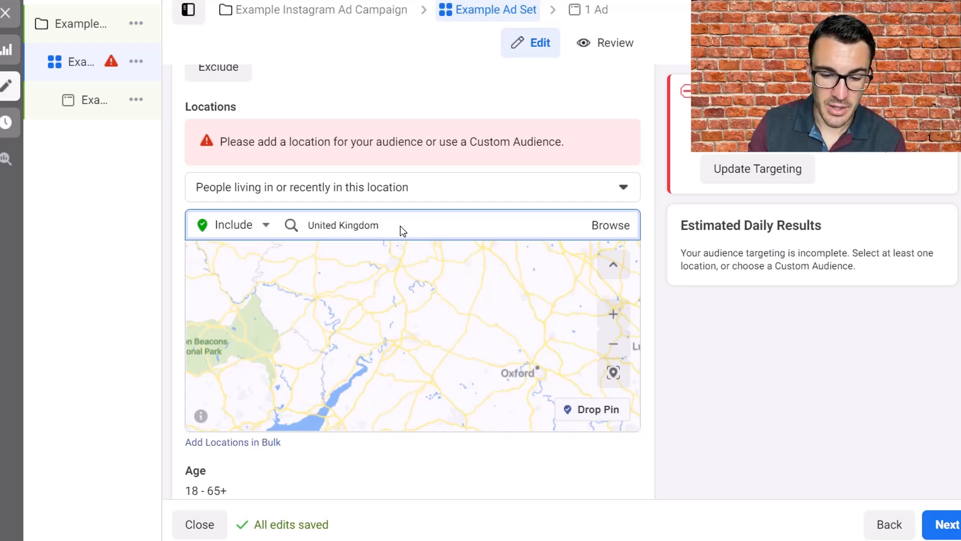
pyautogui.press('Return')
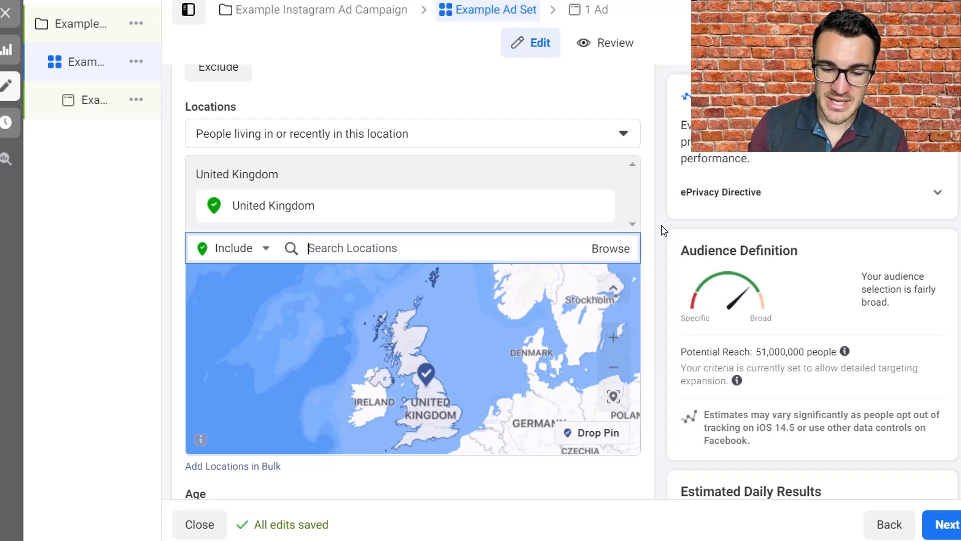
# Set the audience age range from 25 to 55
pyautogui.scroll(-3, 649, 235)
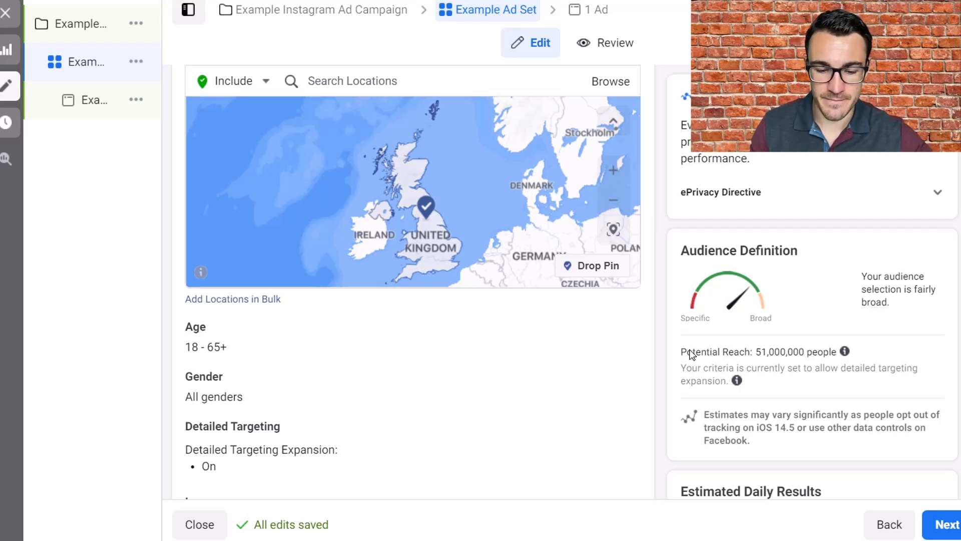
pyautogui.scroll(-1, 474, 362)
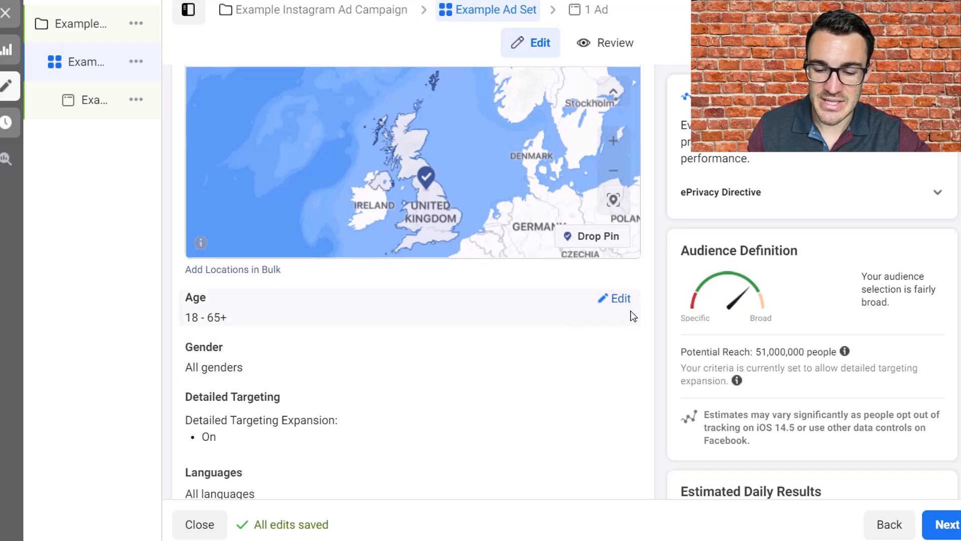
pyautogui.click(621, 302)
pyautogui.scroll(-2, 437, 342)
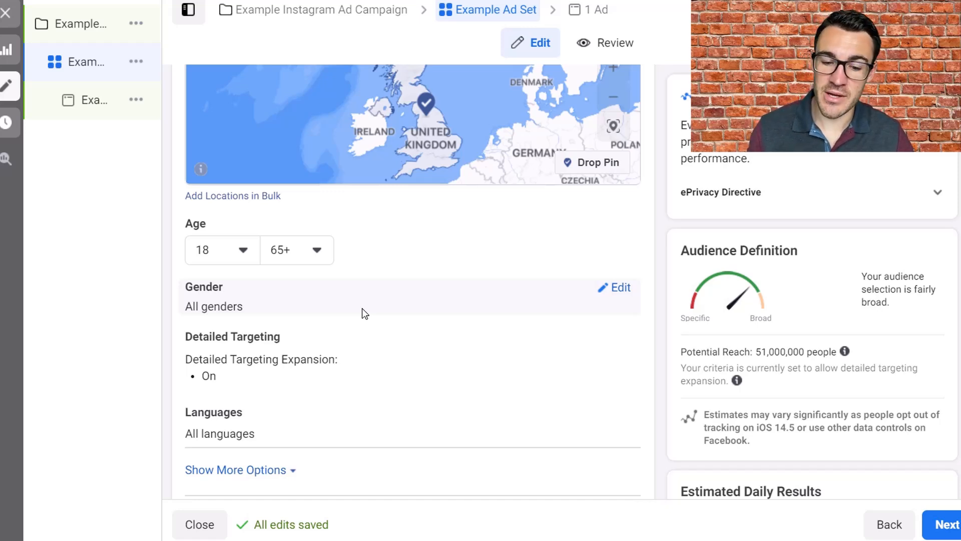
pyautogui.click(242, 251)
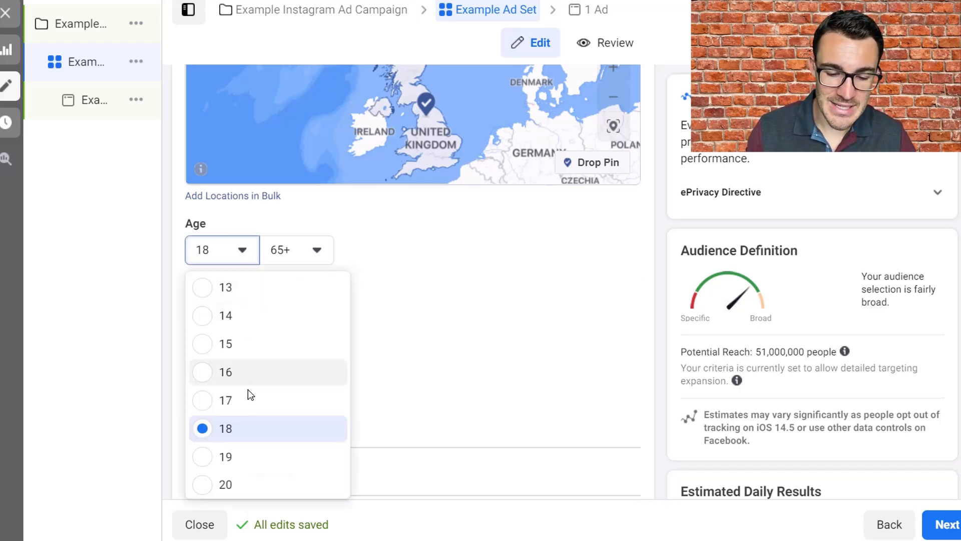
pyautogui.scroll(-3, 248, 404)
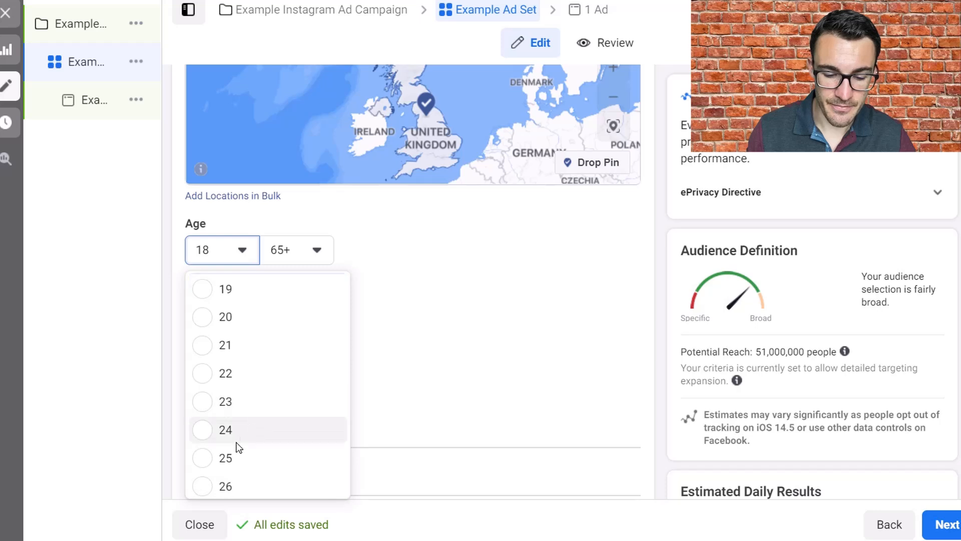
pyautogui.click(226, 458)
pyautogui.click(327, 253)
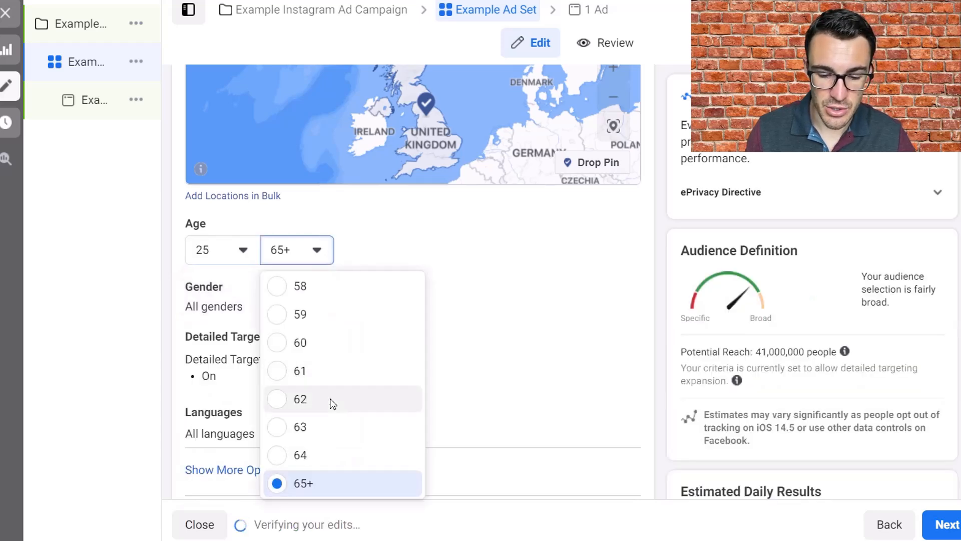
pyautogui.scroll(3, 332, 403)
pyautogui.click(316, 376)
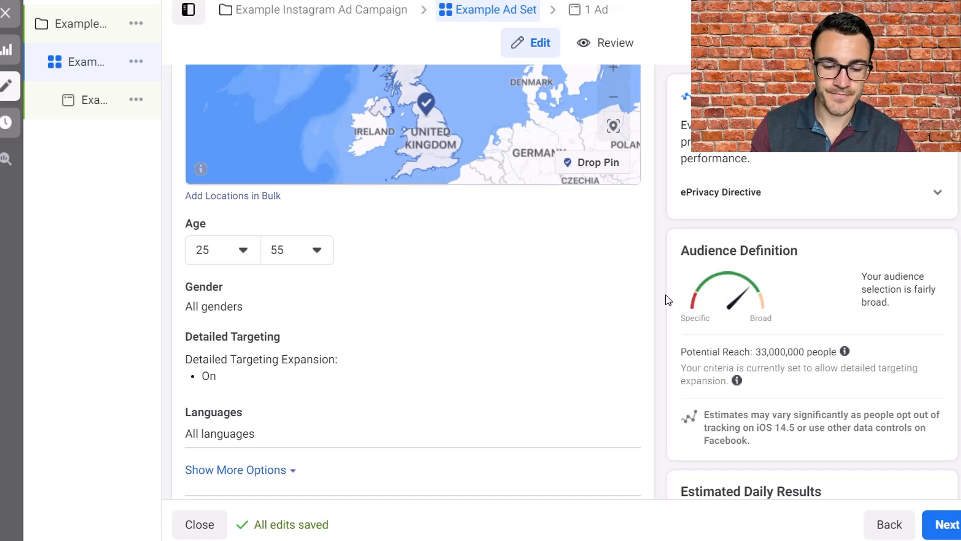
# Limit the audience gender to Women
pyautogui.moveTo(354, 343)
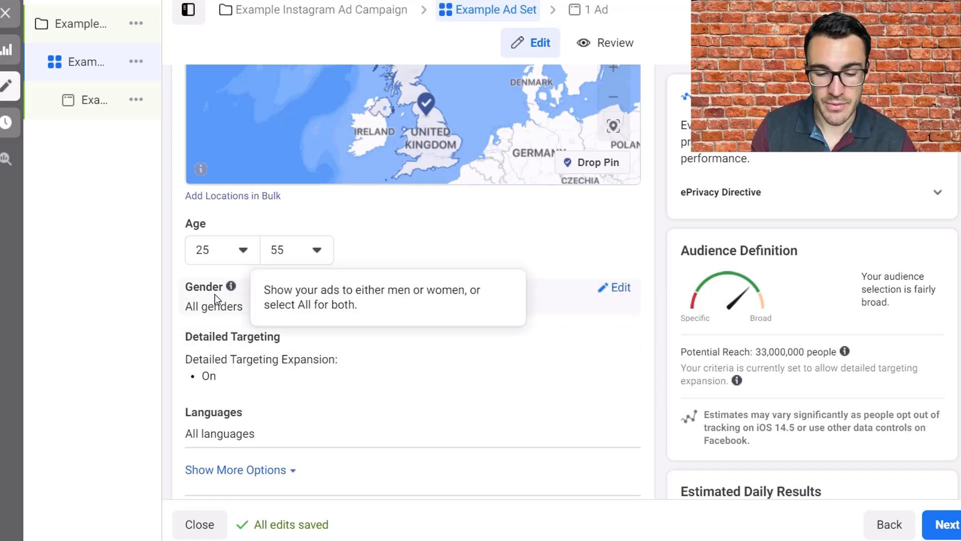
pyautogui.click(619, 288)
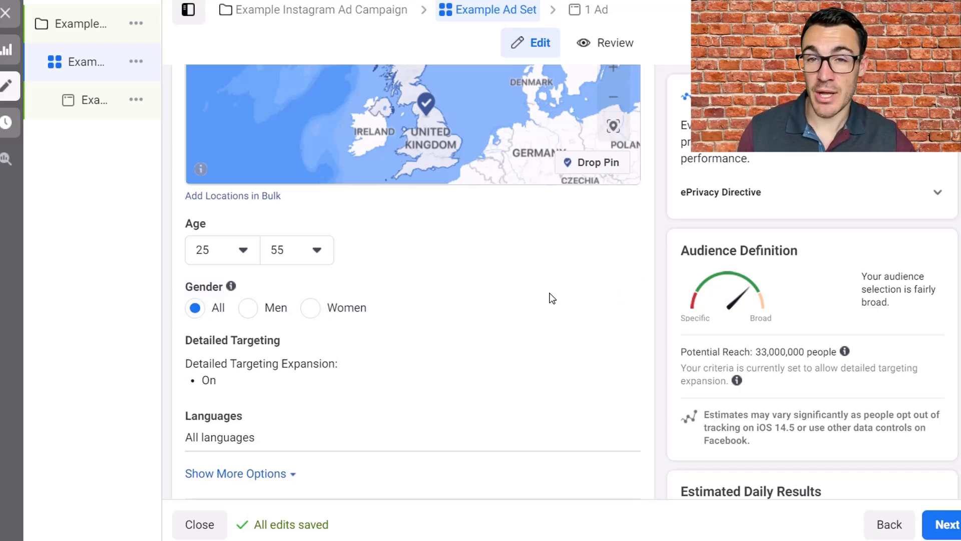
pyautogui.click(340, 312)
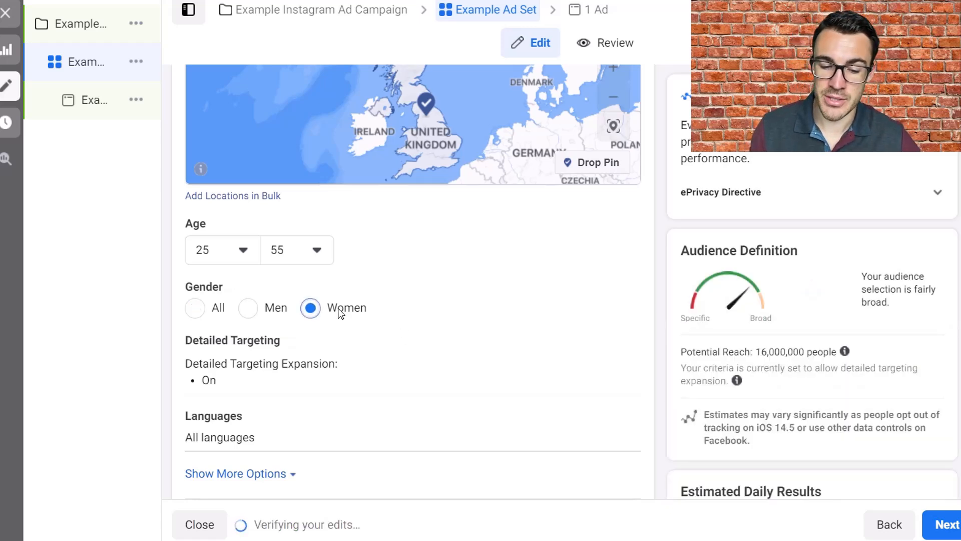
# Set the audience gender to All and add the Cake interest to the detailed targeting
pyautogui.click(193, 308)
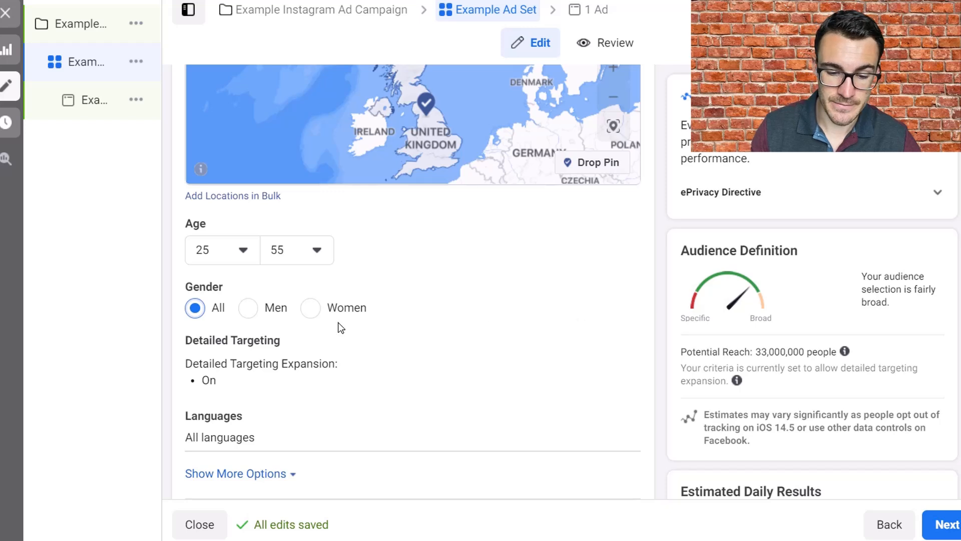
pyautogui.scroll(-1, 337, 326)
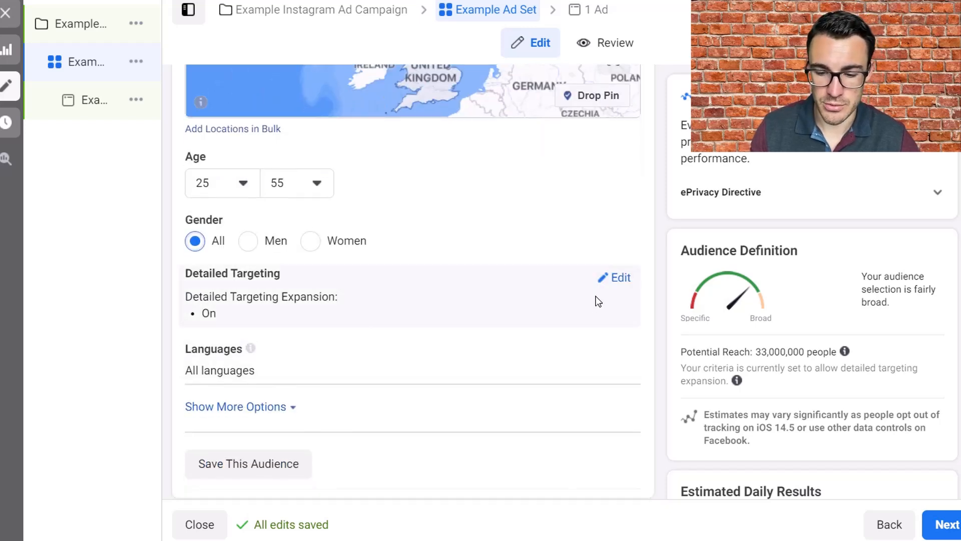
pyautogui.click(612, 278)
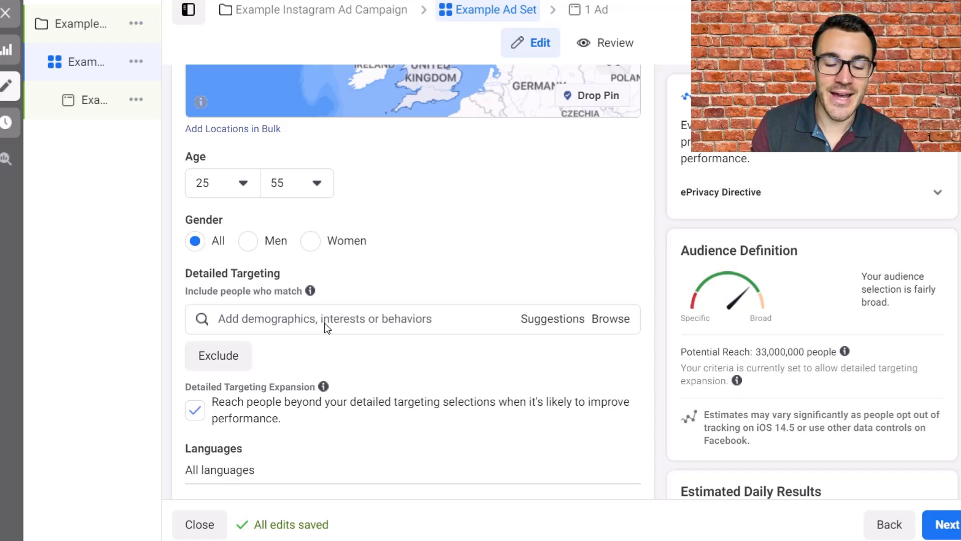
pyautogui.click(326, 319)
pyautogui.write('can')
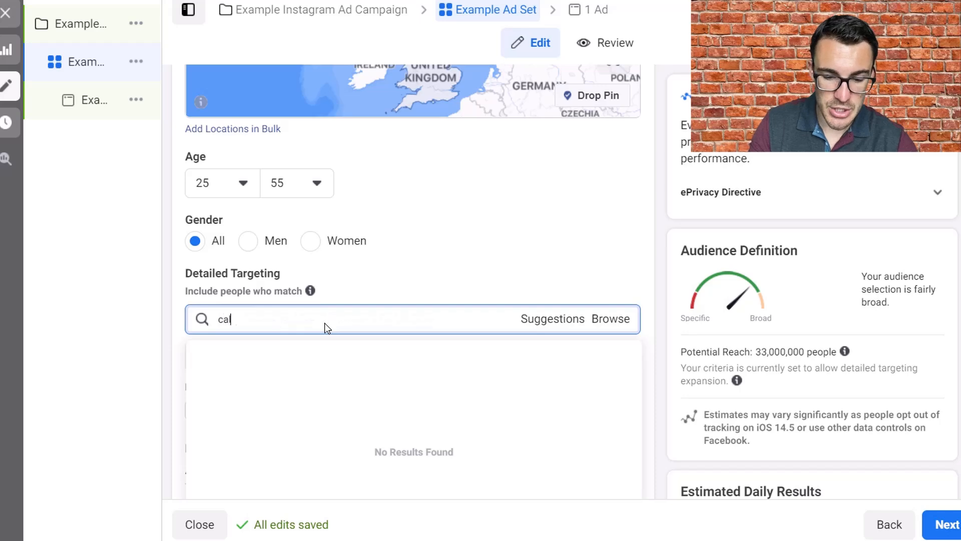
pyautogui.press('BackSpace')
pyautogui.write('ke')
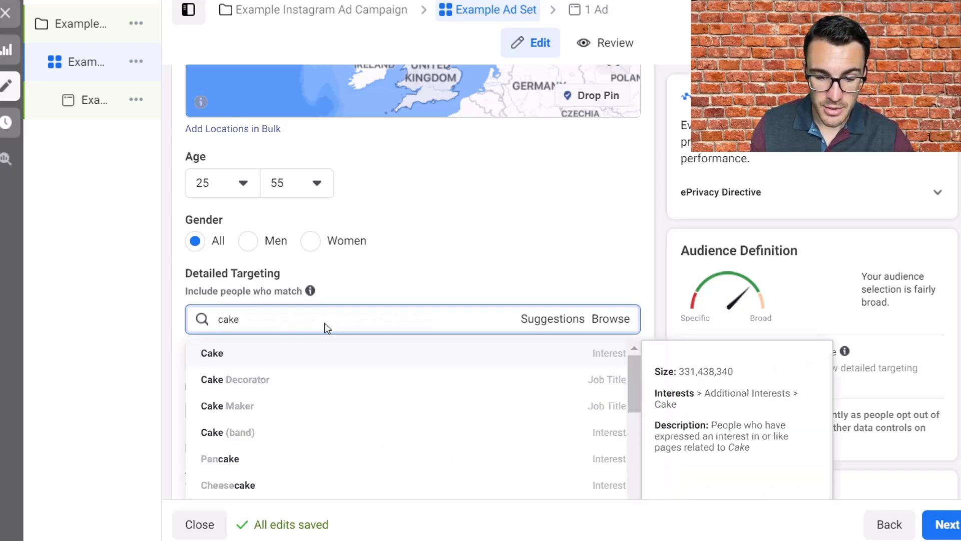
pyautogui.click(263, 353)
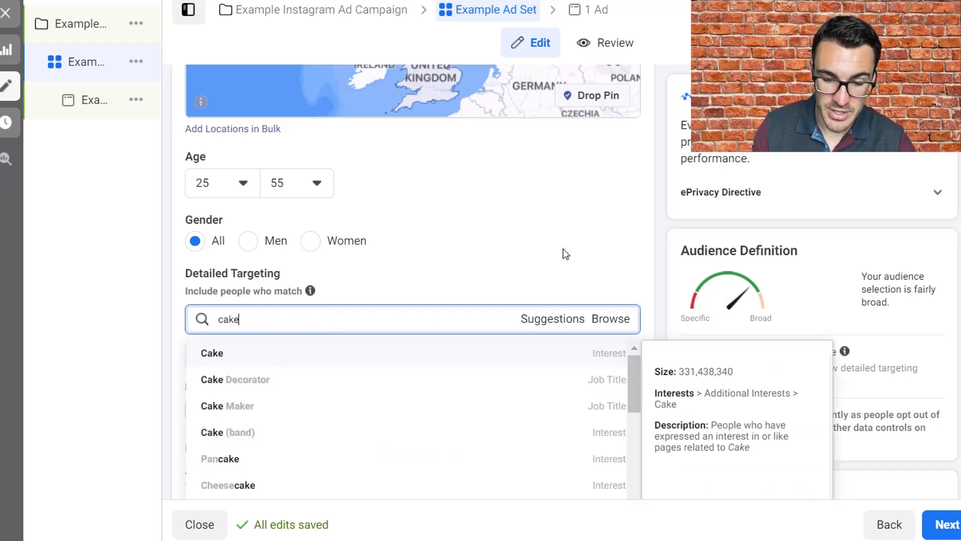
pyautogui.scroll(-2, 486, 386)
pyautogui.scroll(-3, 486, 391)
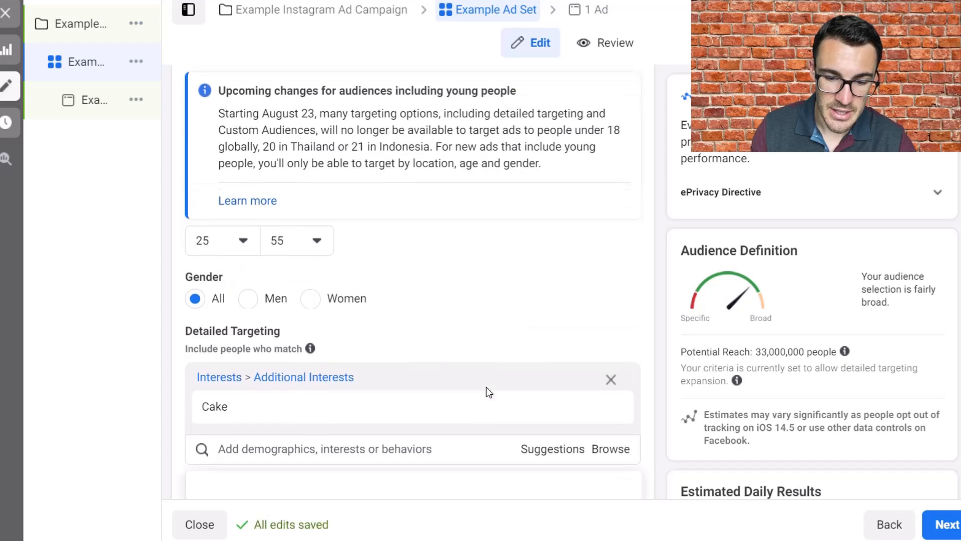
# Add the Food and Bakery interests to the audience's detailed targeting
pyautogui.moveTo(353, 296)
pyautogui.scroll(-2, 462, 268)
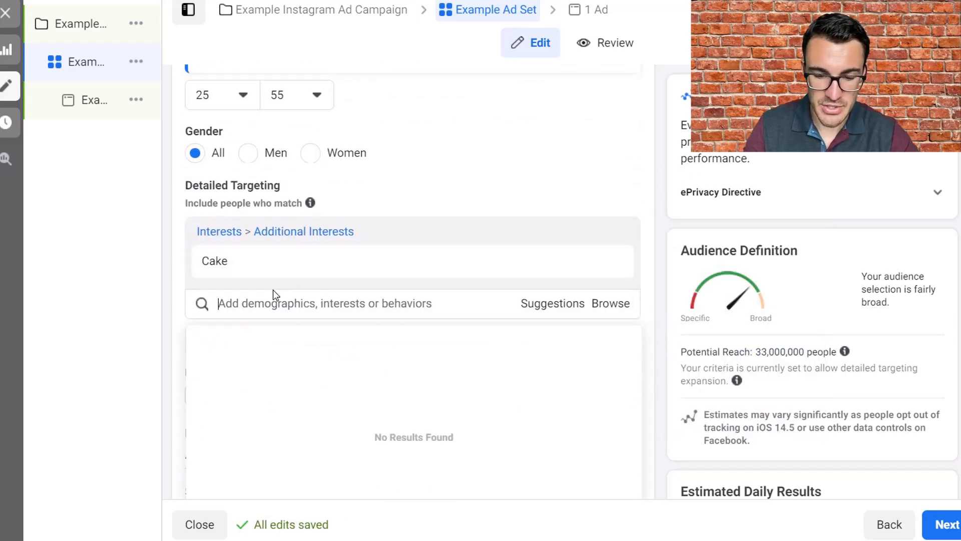
pyautogui.write('food')
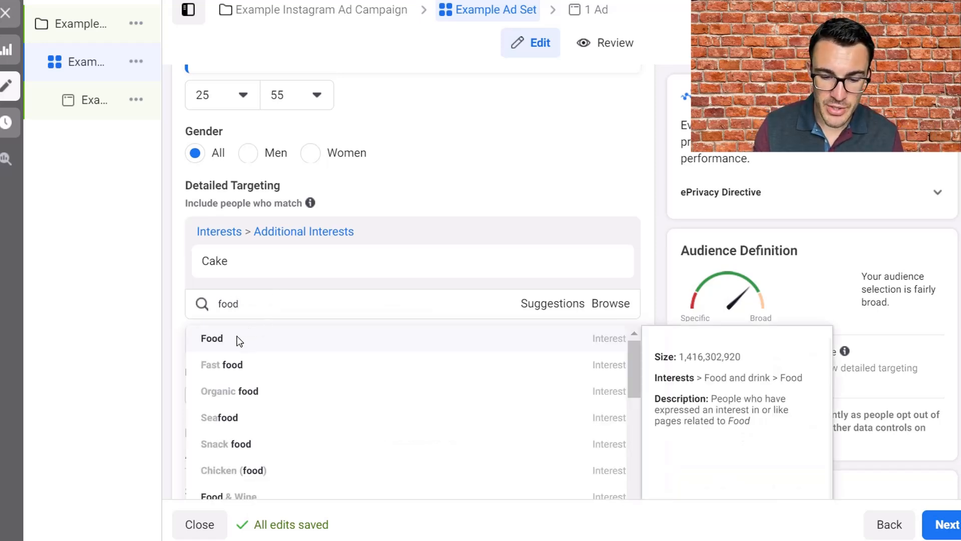
pyautogui.click(237, 338)
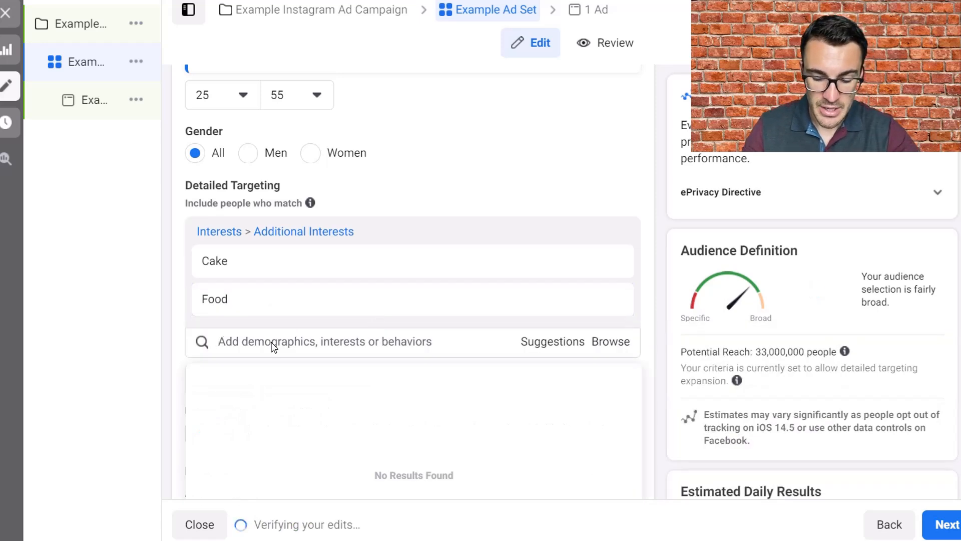
pyautogui.write('bakery')
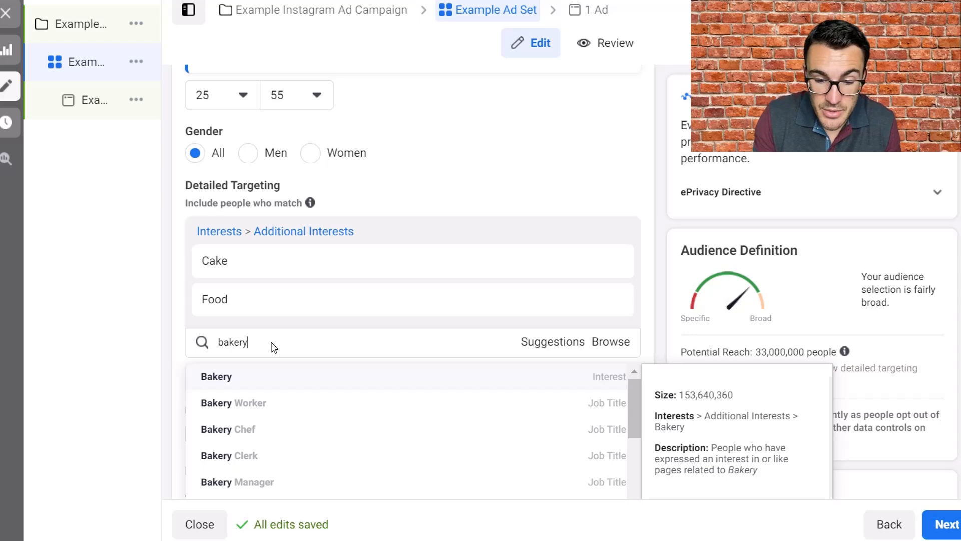
pyautogui.click(242, 376)
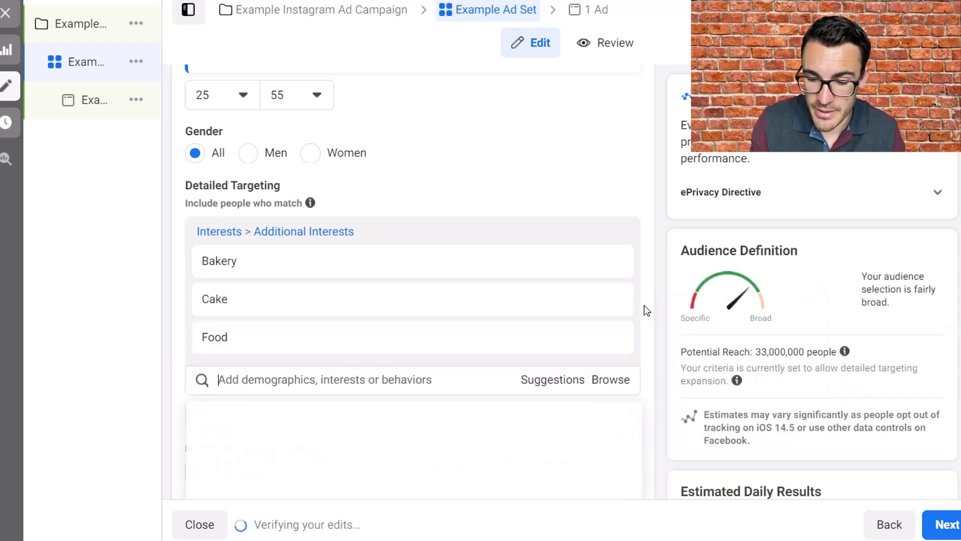
# Search the detailed targeting options for "rainbow cake" and clear the search
pyautogui.scroll(-2, 645, 311)
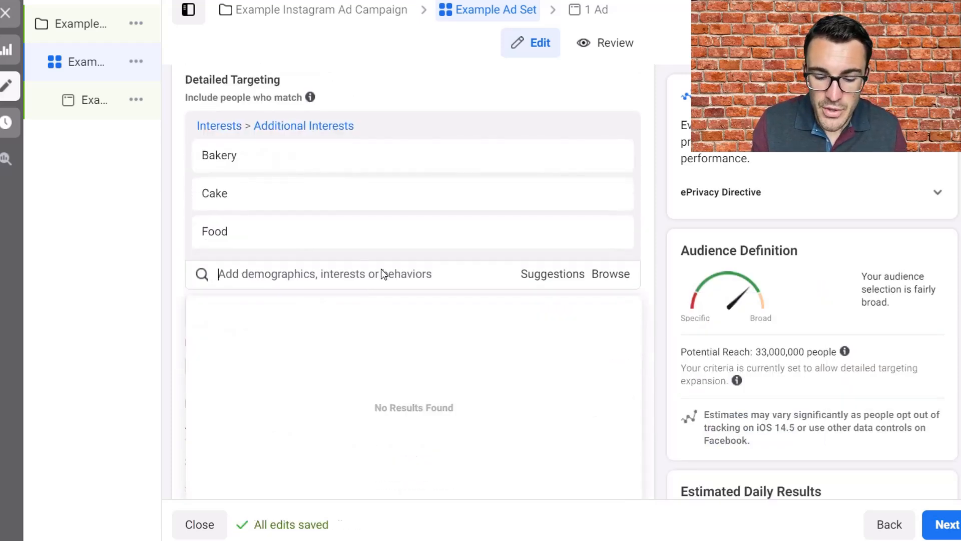
pyautogui.write('rainbow cake')
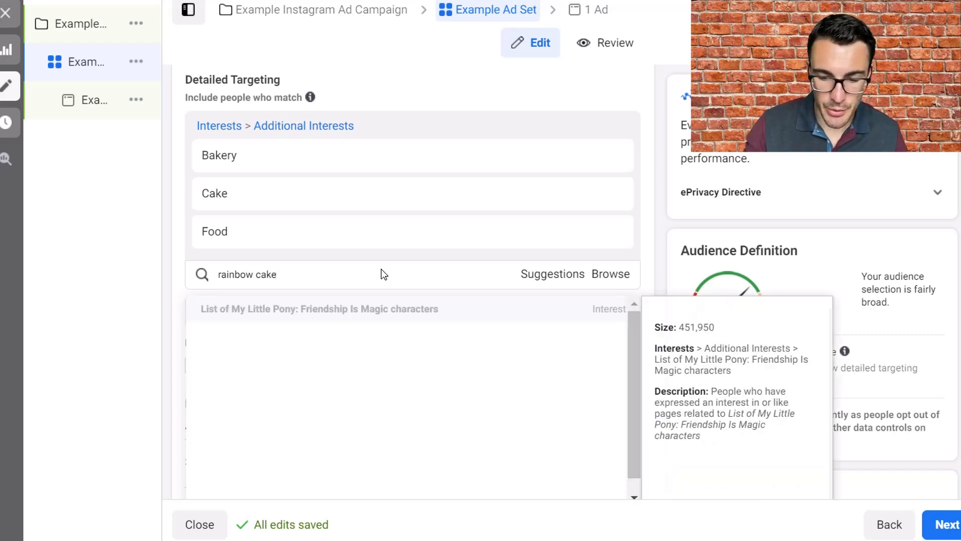
pyautogui.press('BackSpace')
pyautogui.press('BackSpace')
pyautogui.press('BackSpace')
pyautogui.press('BackSpace')
pyautogui.press('BackSpace')
pyautogui.press('BackSpace')
pyautogui.press('BackSpace')
pyautogui.press('BackSpace')
pyautogui.press('BackSpace')
pyautogui.press('BackSpace')
pyautogui.press('BackSpace')
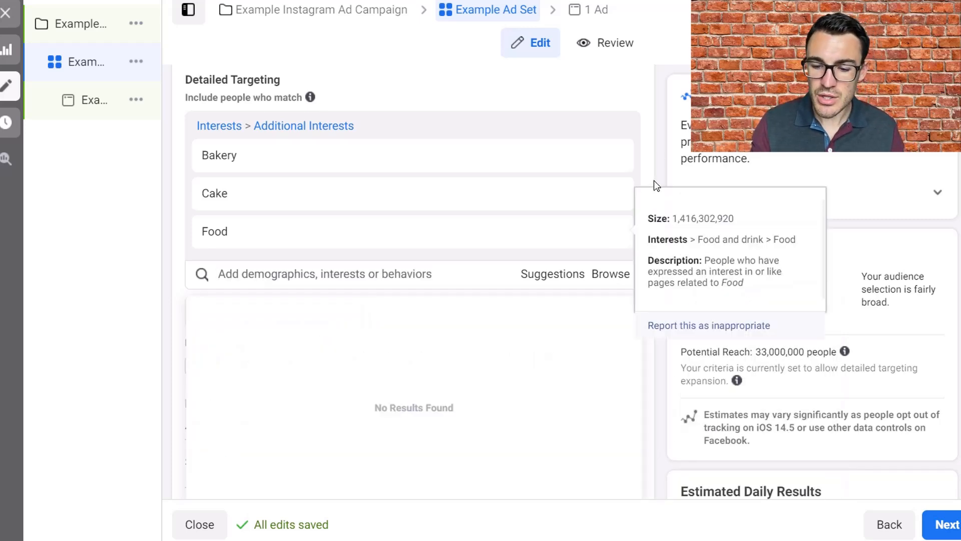
pyautogui.click(657, 142)
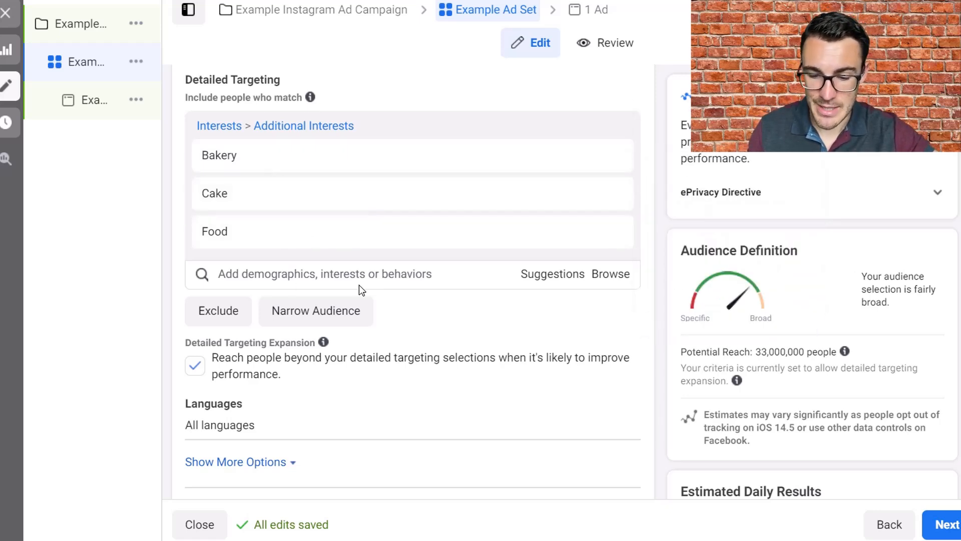
# Browse the detailed targeting categories and check the details of the Food, Cake and Bakery interests
pyautogui.click(611, 274)
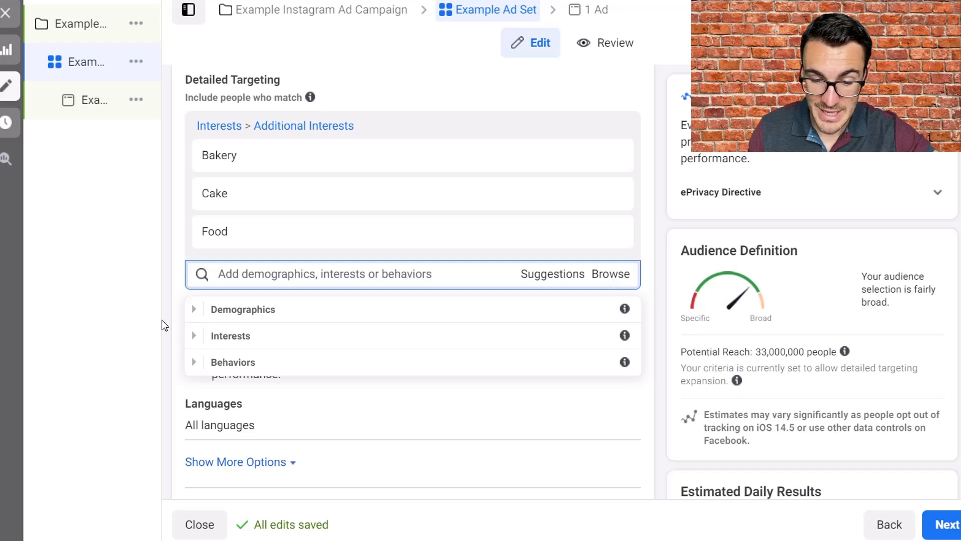
pyautogui.click(659, 234)
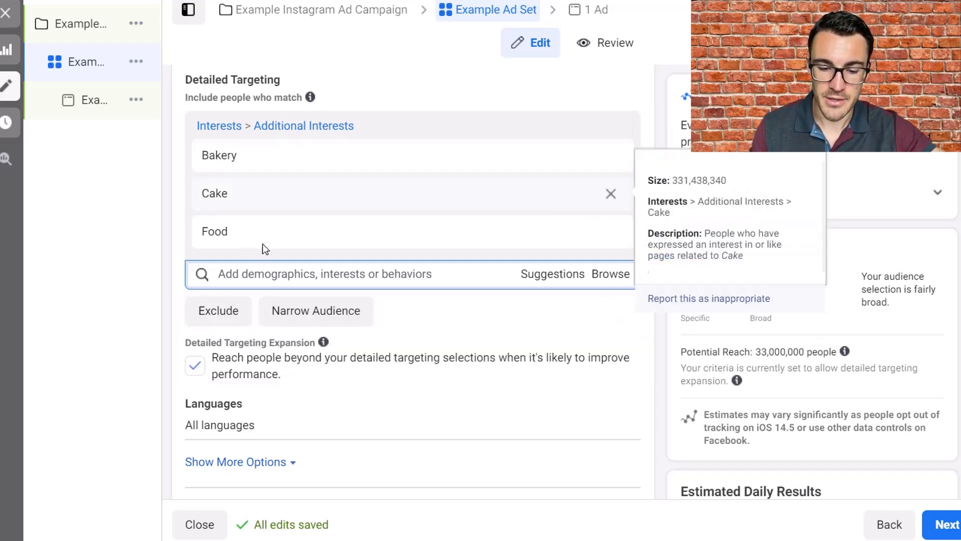
pyautogui.moveTo(250, 235)
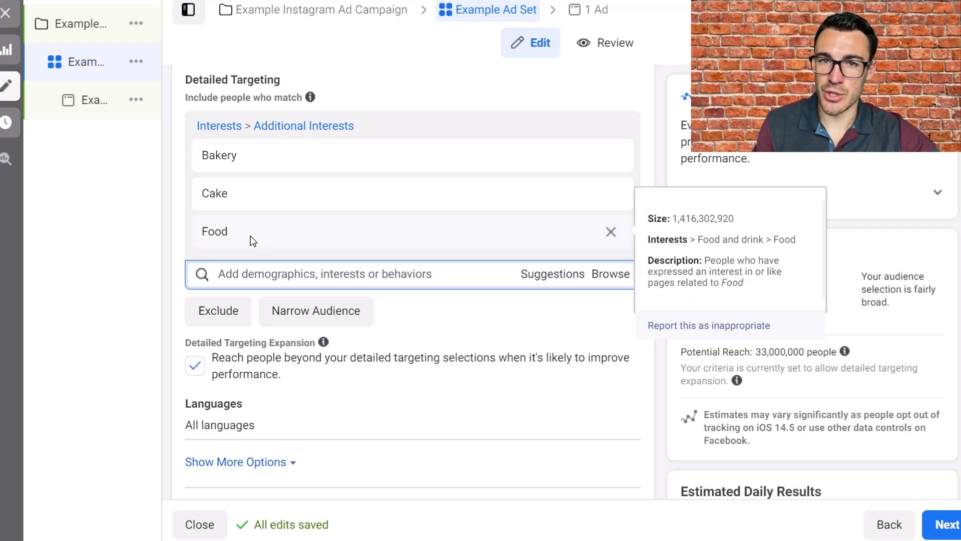
pyautogui.moveTo(242, 196)
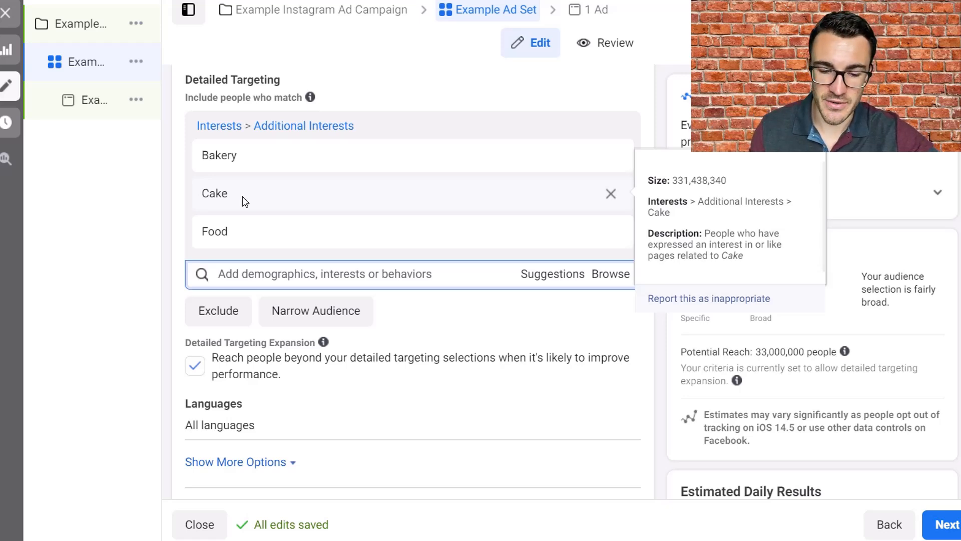
pyautogui.moveTo(227, 164)
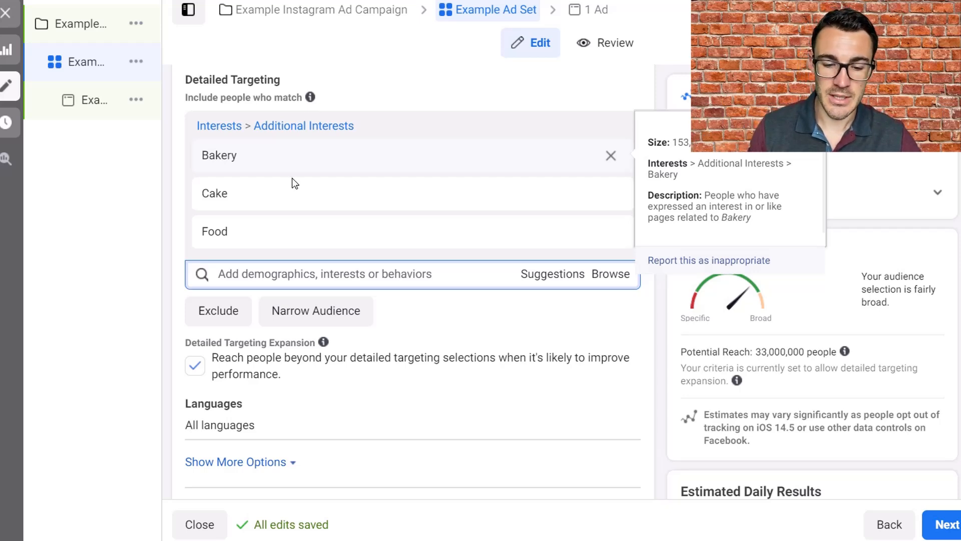
pyautogui.moveTo(314, 188)
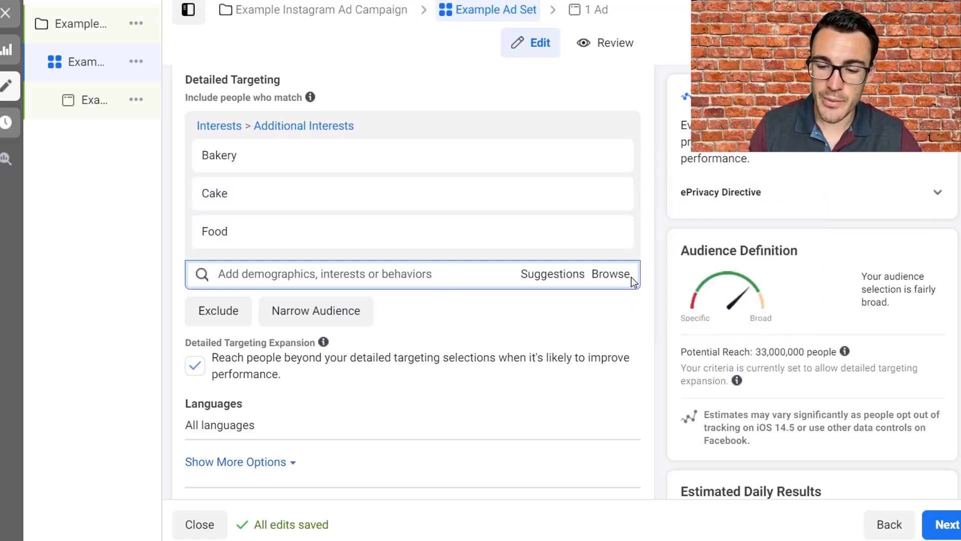
# Remove the Food and Bakery interests from the audience's detailed targeting
pyautogui.moveTo(608, 230)
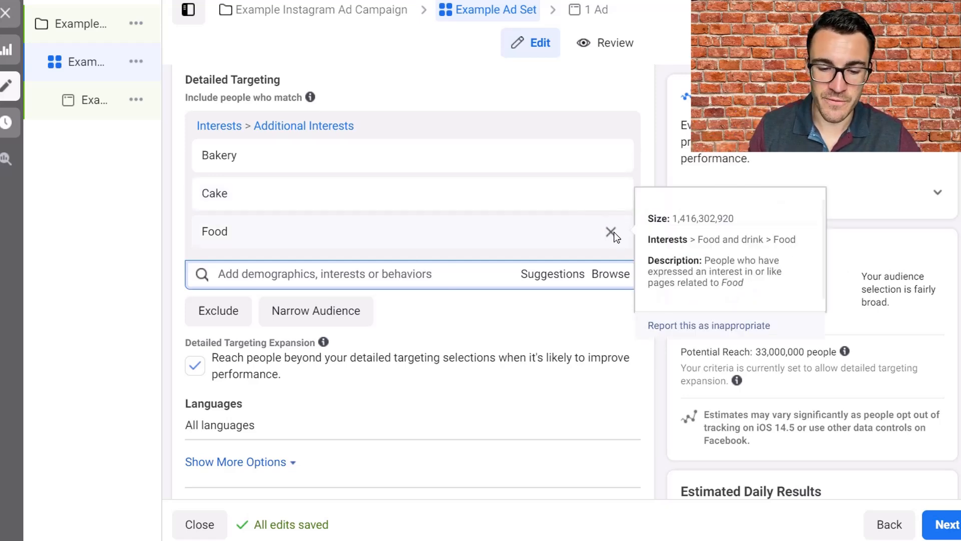
pyautogui.click(614, 233)
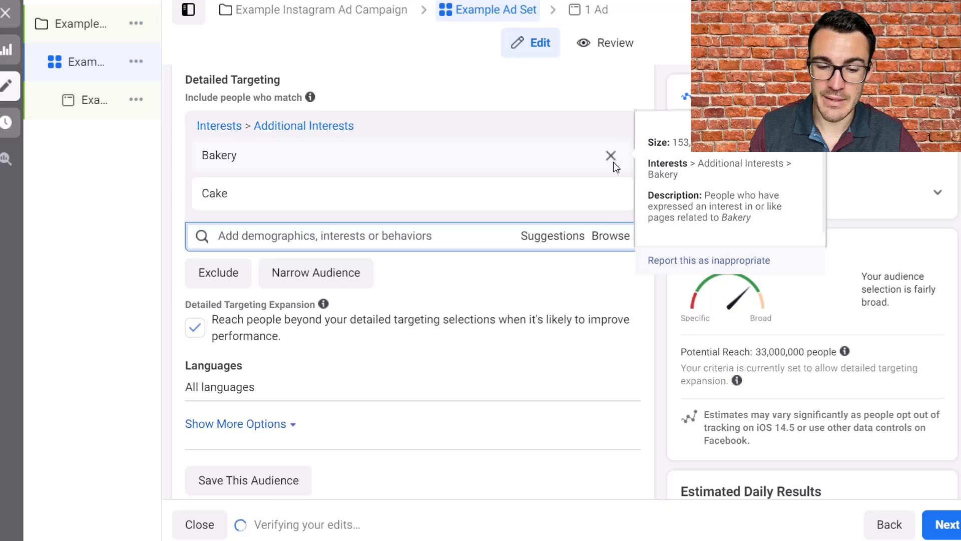
pyautogui.click(614, 161)
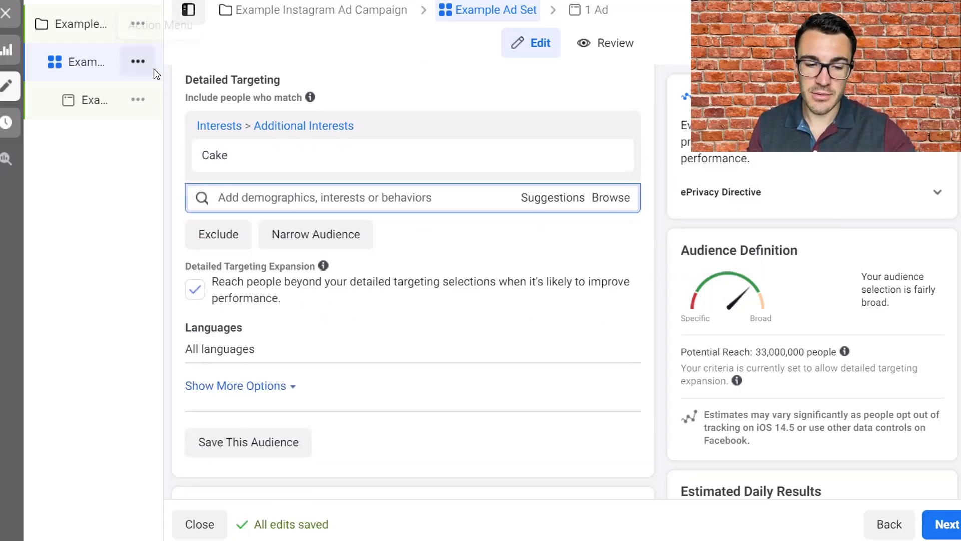
pyautogui.moveTo(98, 72)
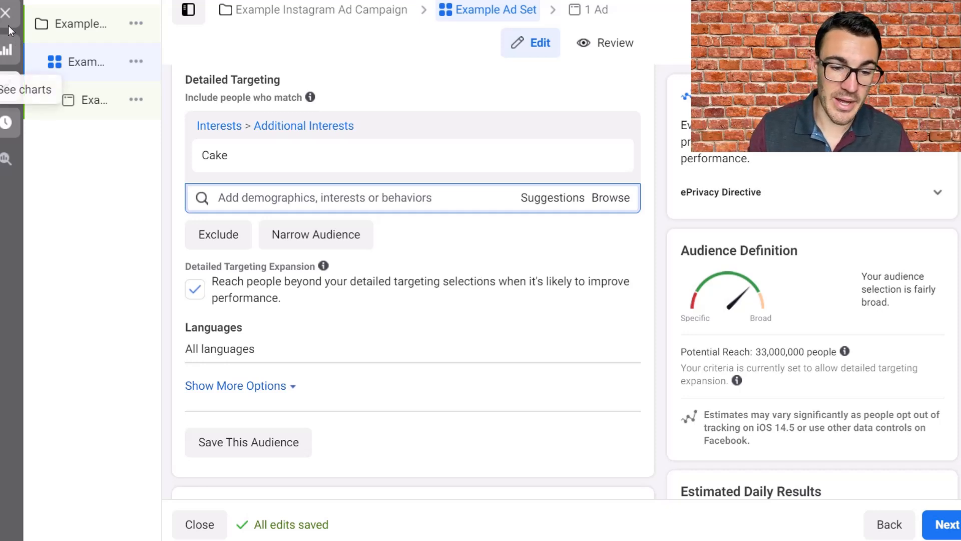
pyautogui.click(6, 12)
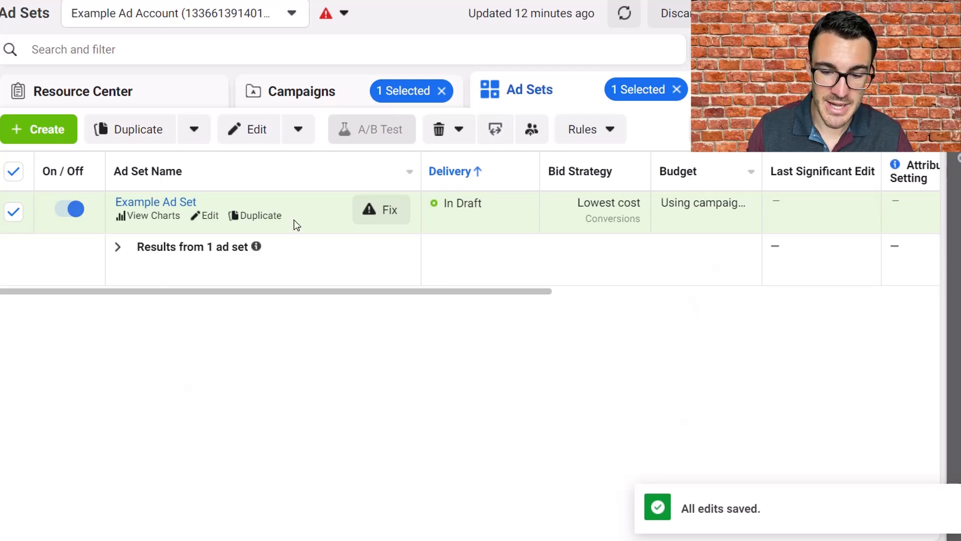
pyautogui.click(34, 132)
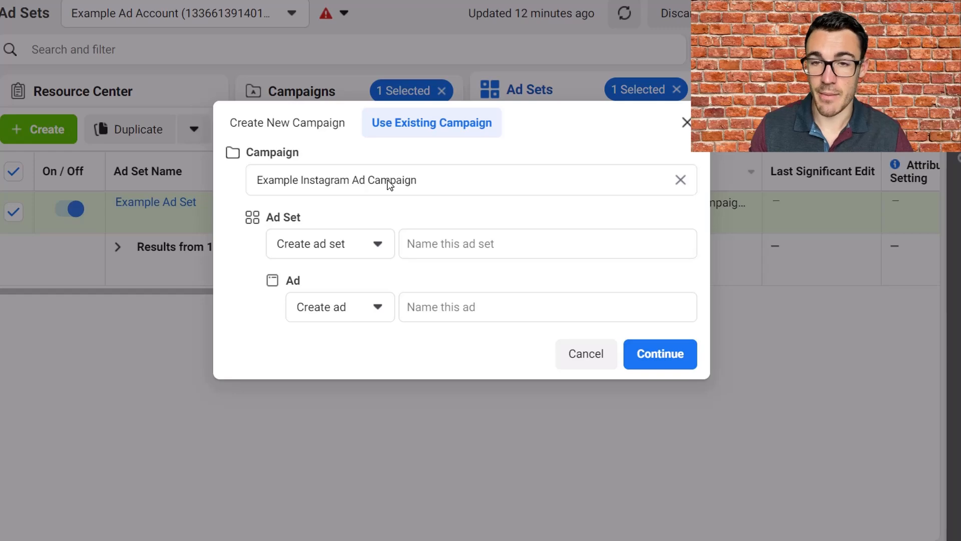
pyautogui.click(448, 244)
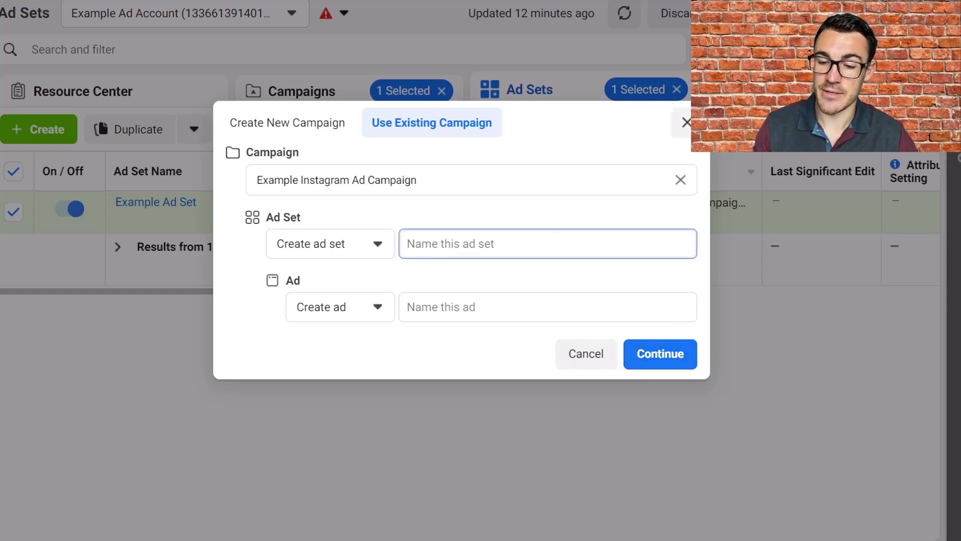
pyautogui.click(686, 123)
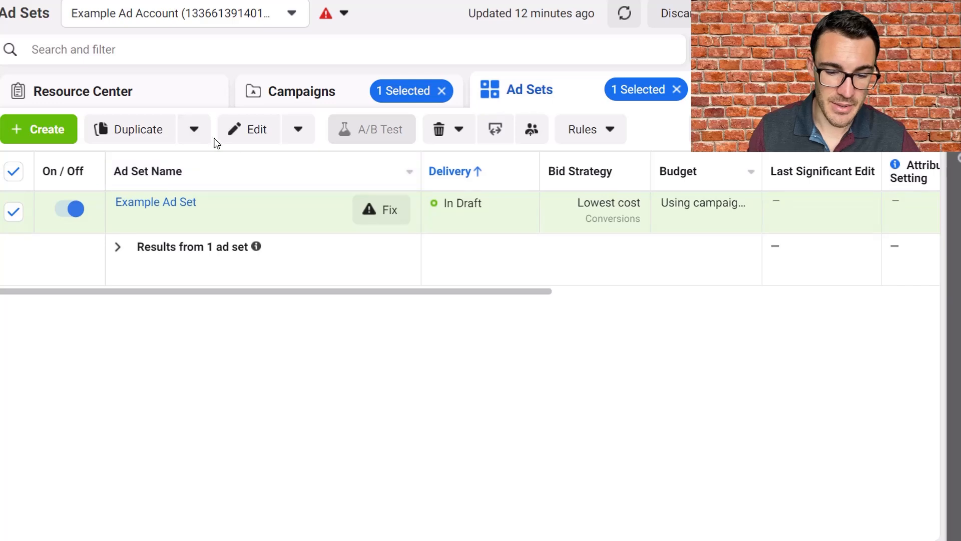
# Reopen Example Ad Set for editing and review its audience location, age, gender and detailed targeting settings
pyautogui.click(253, 140)
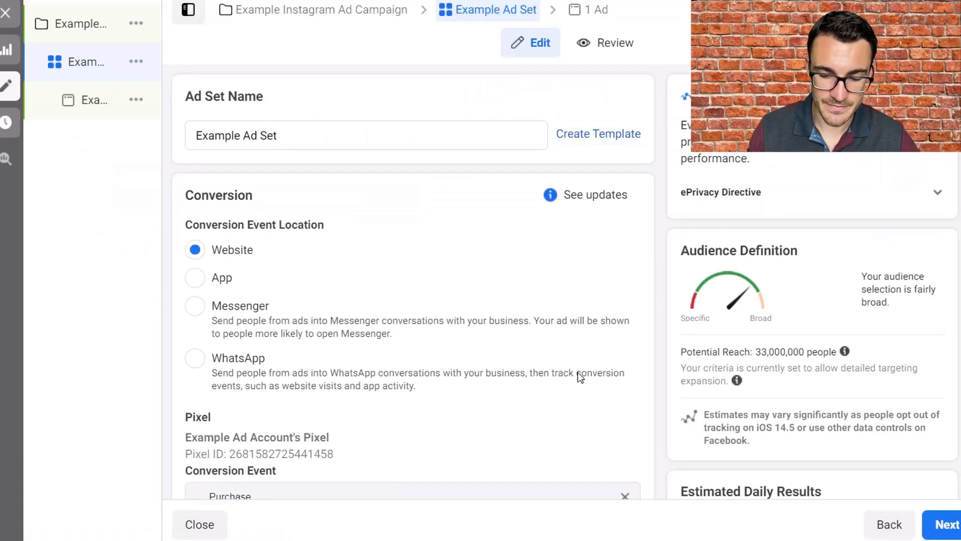
pyautogui.scroll(-20, 578, 371)
pyautogui.scroll(-5, 578, 371)
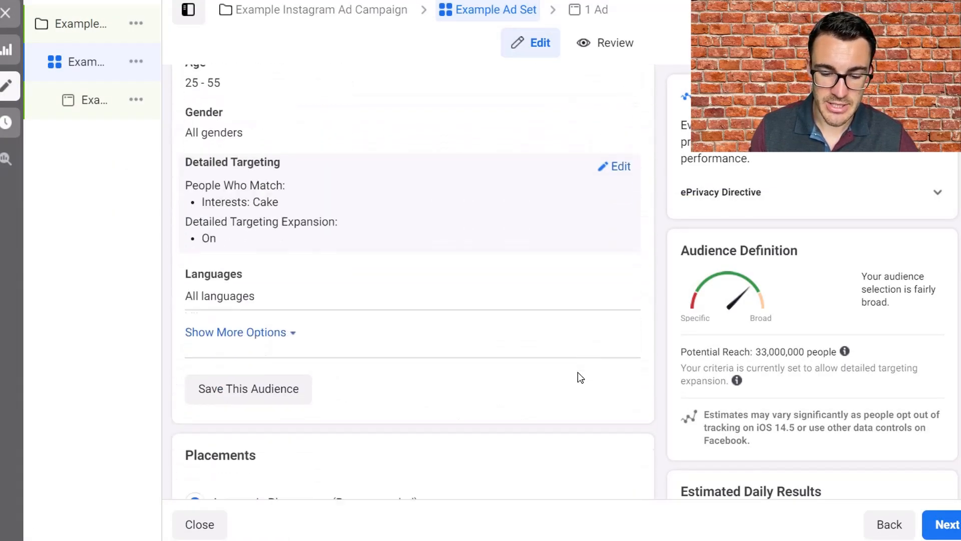
pyautogui.scroll(2, 510, 236)
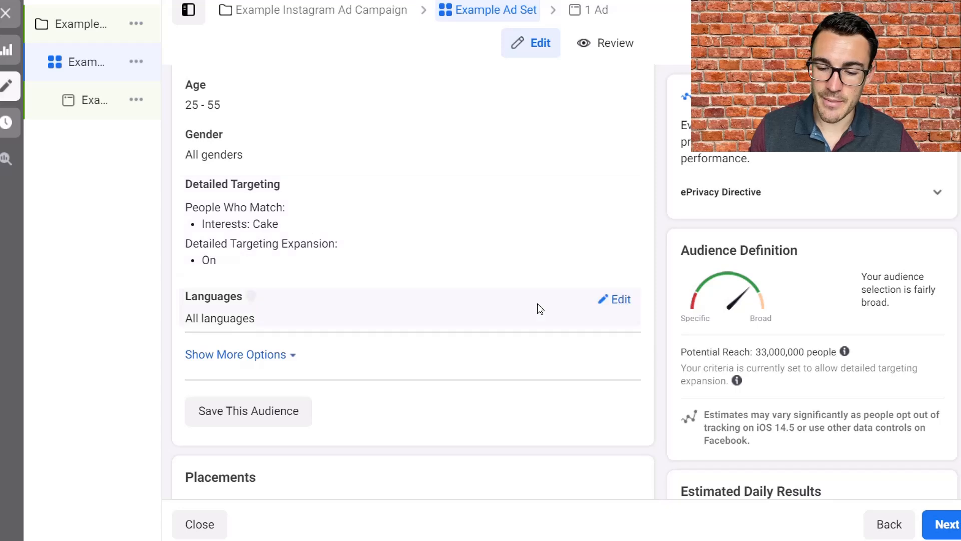
pyautogui.scroll(1, 540, 388)
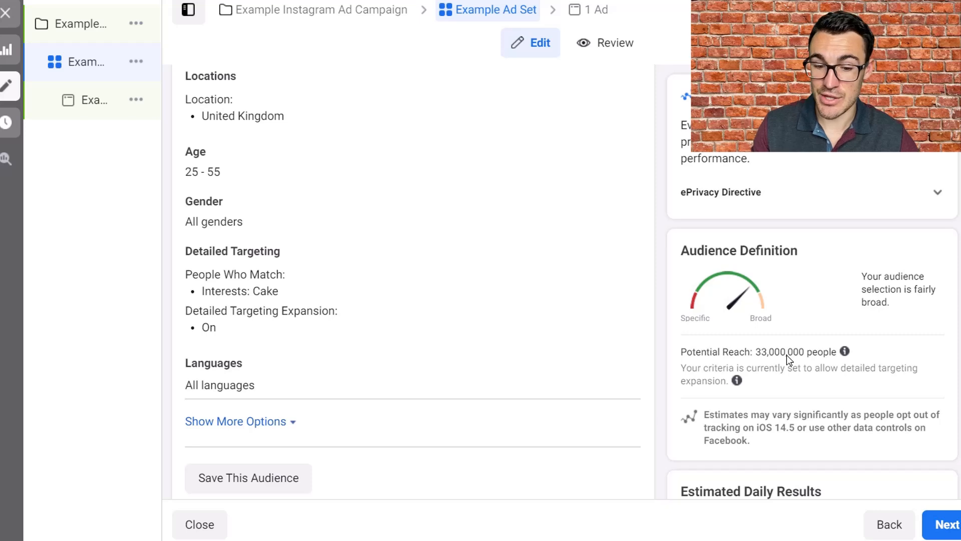
pyautogui.scroll(3, 297, 180)
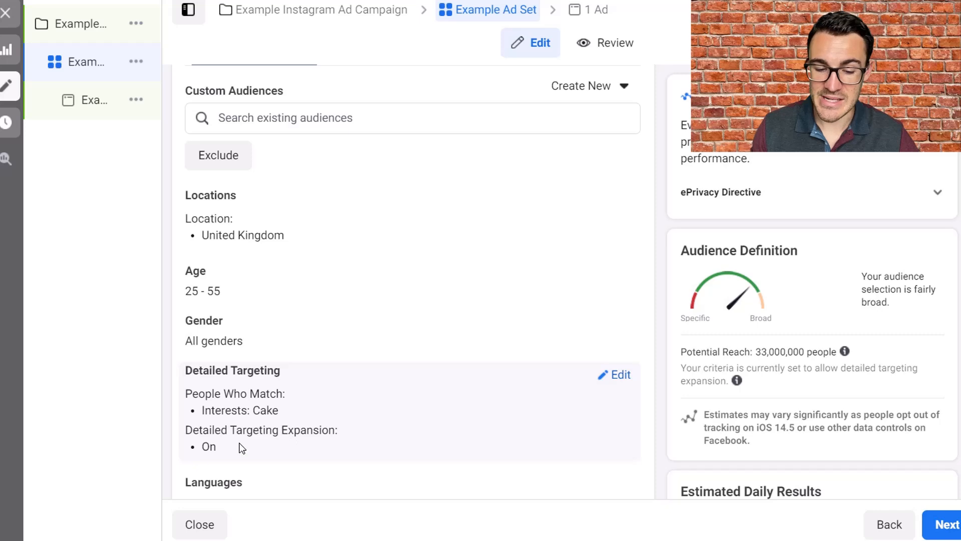
# Edit the ad set's detailed targeting and turn off Detailed Targeting Expansion
pyautogui.click(616, 375)
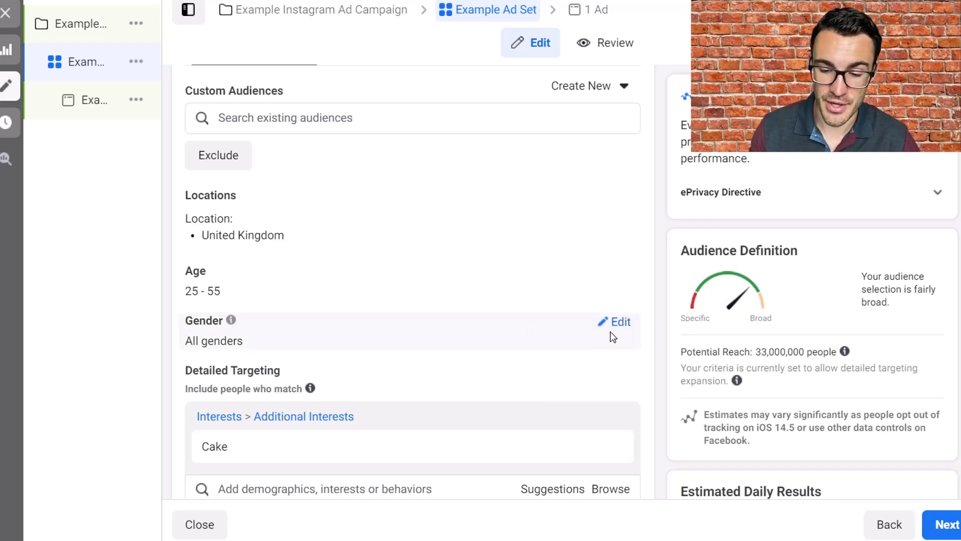
pyautogui.scroll(-4, 673, 334)
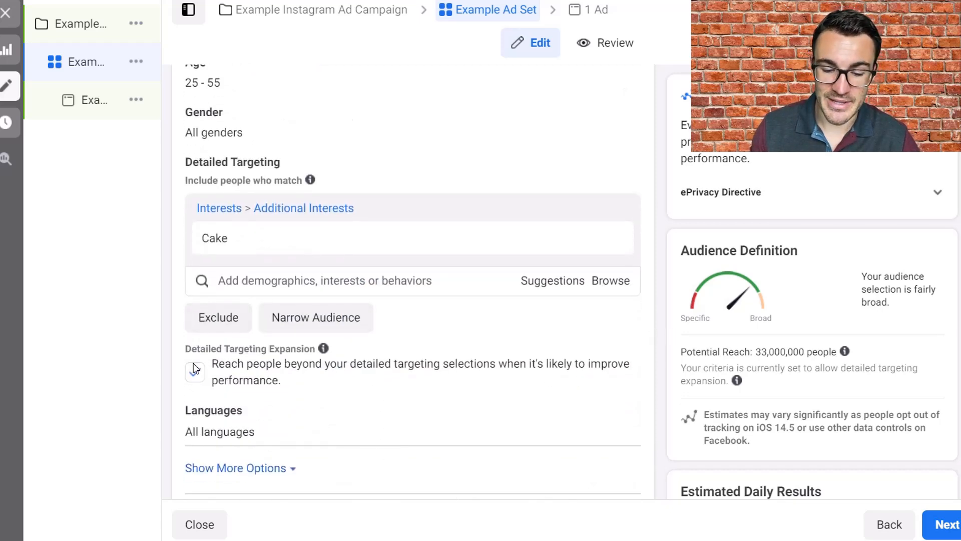
pyautogui.click(195, 373)
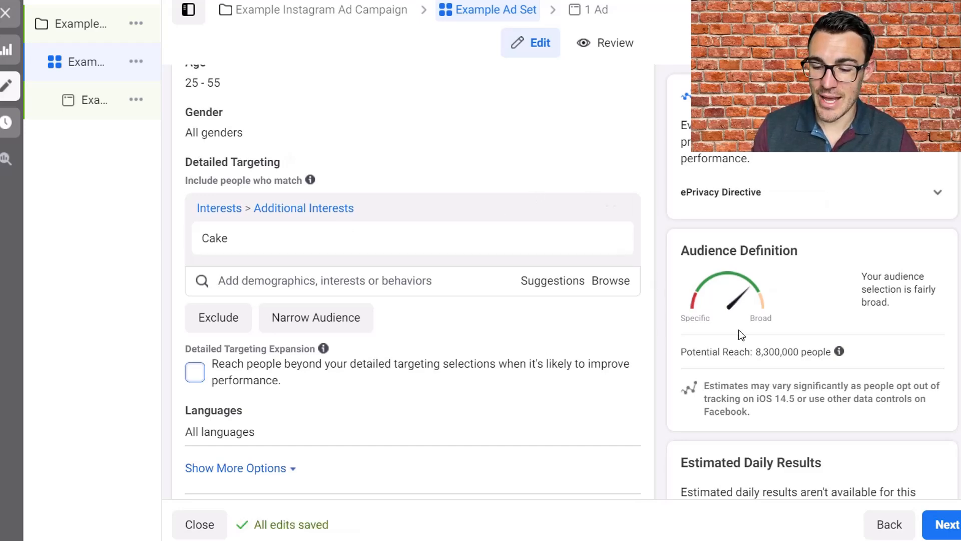
# Replace the Cake interest in the detailed targeting with the Bakery interest
pyautogui.scroll(2, 644, 283)
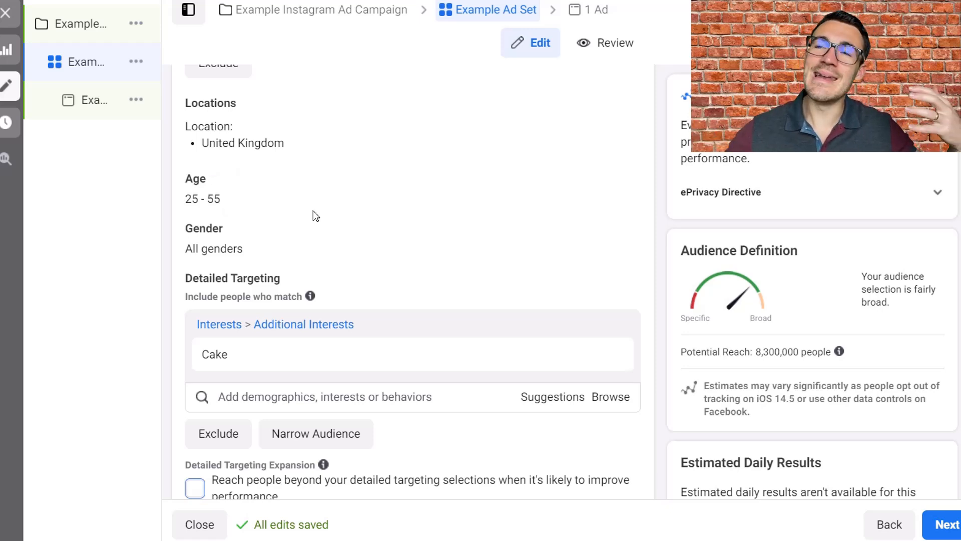
pyautogui.moveTo(491, 357)
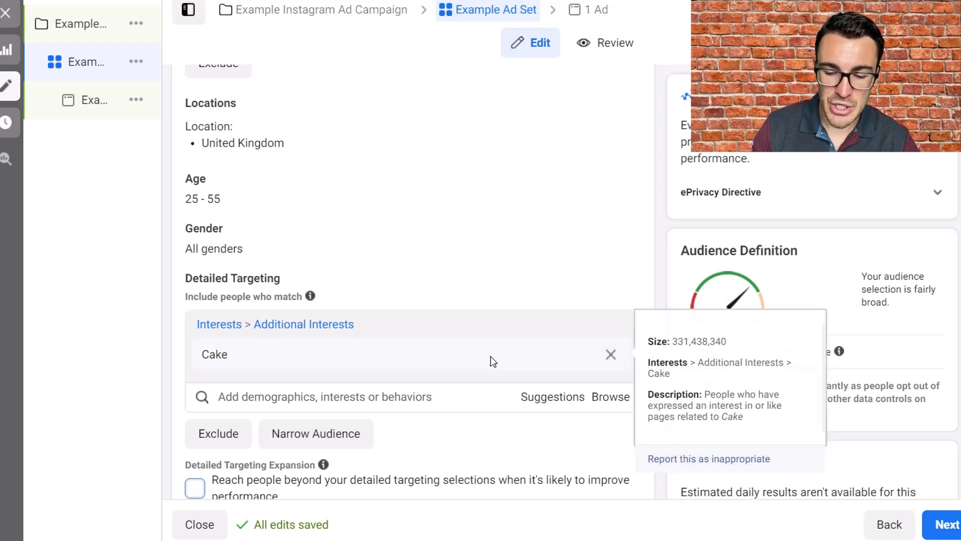
pyautogui.click(612, 355)
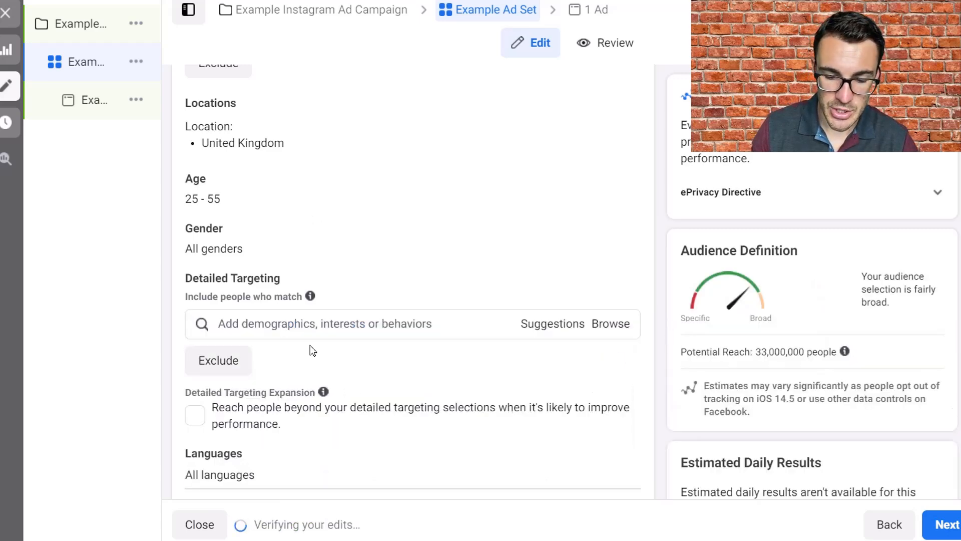
pyautogui.click(300, 326)
pyautogui.write('bakery')
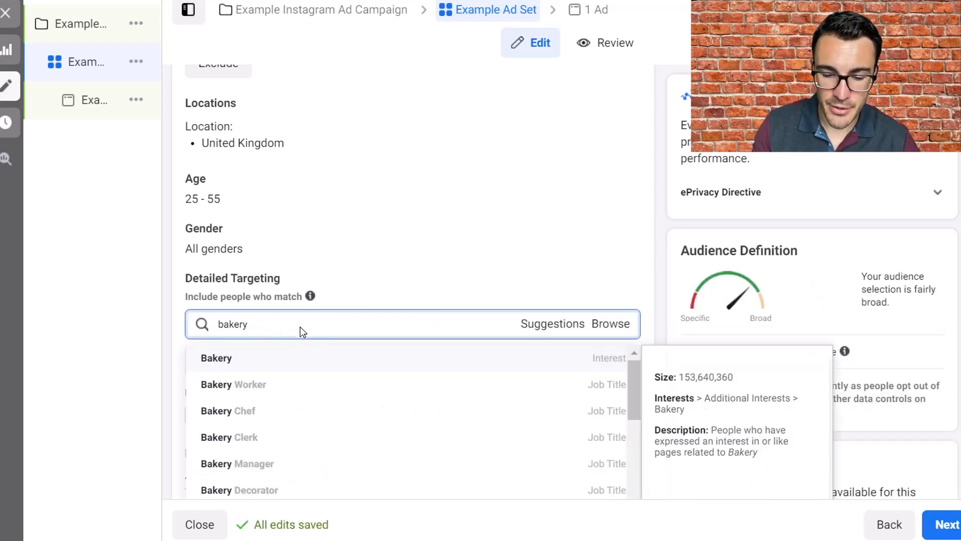
pyautogui.click(265, 360)
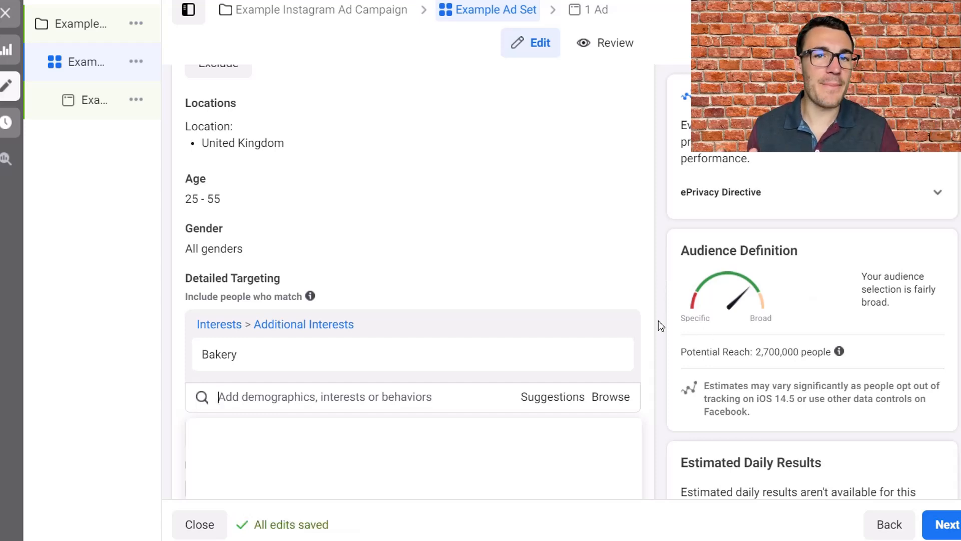
pyautogui.moveTo(241, 361)
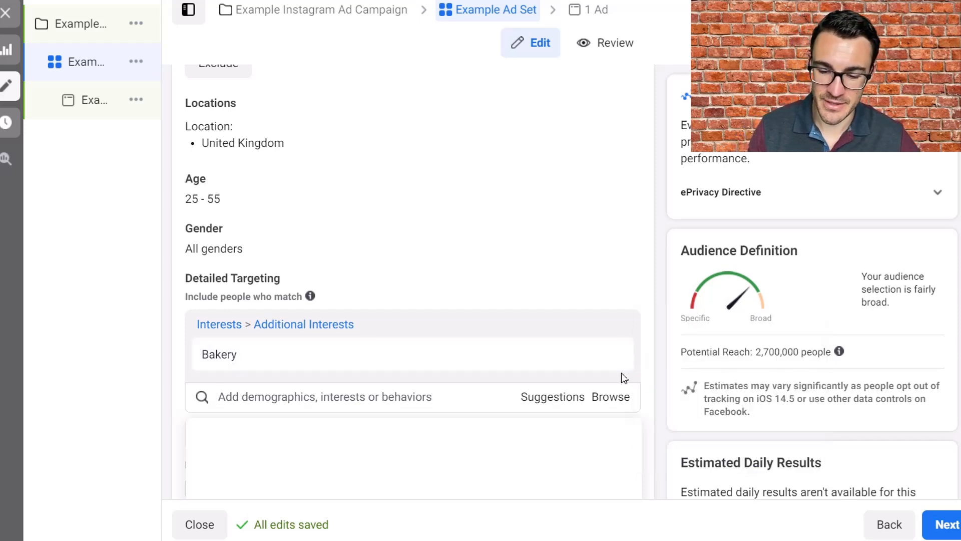
# Remove the Bakery interest from the detailed targeting and add the Cake interest again
pyautogui.click(610, 355)
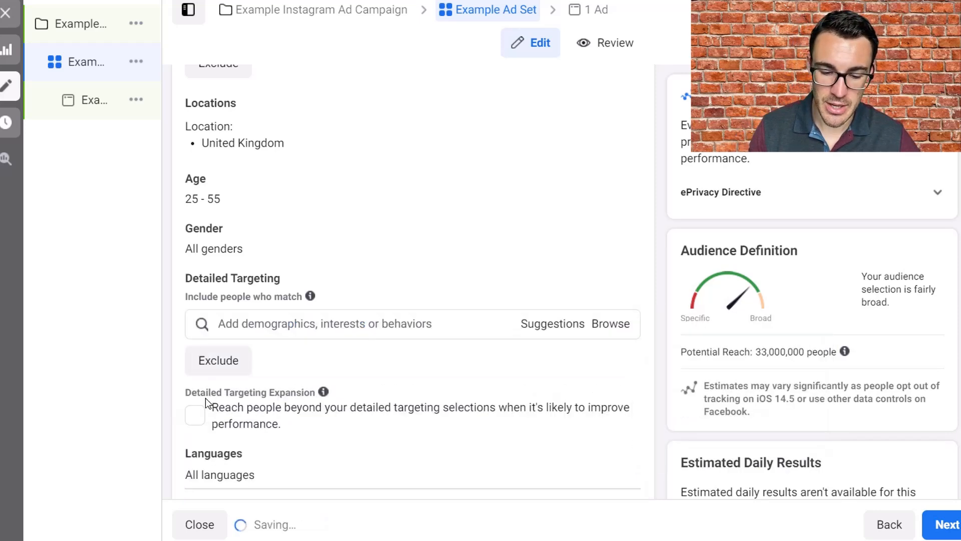
pyautogui.click(228, 333)
pyautogui.write('Cake')
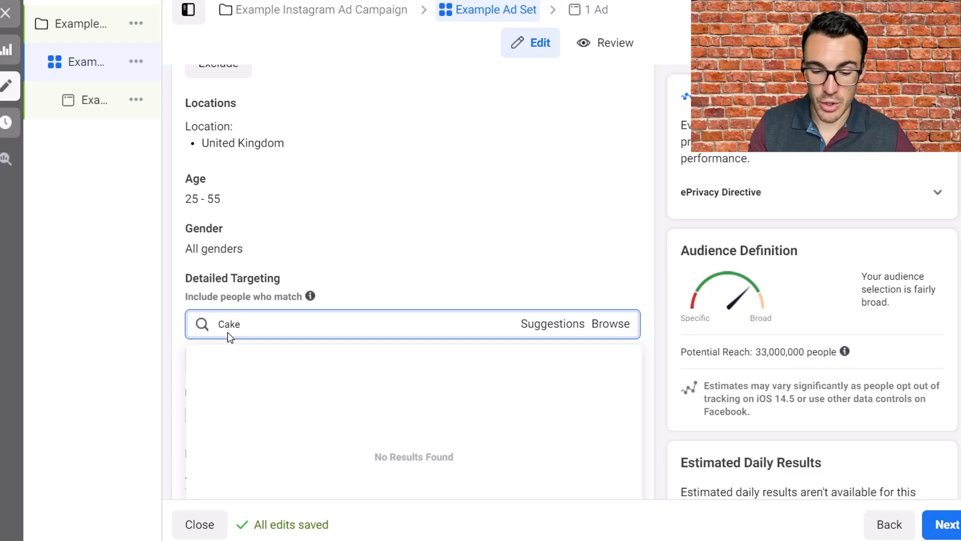
pyautogui.click(242, 359)
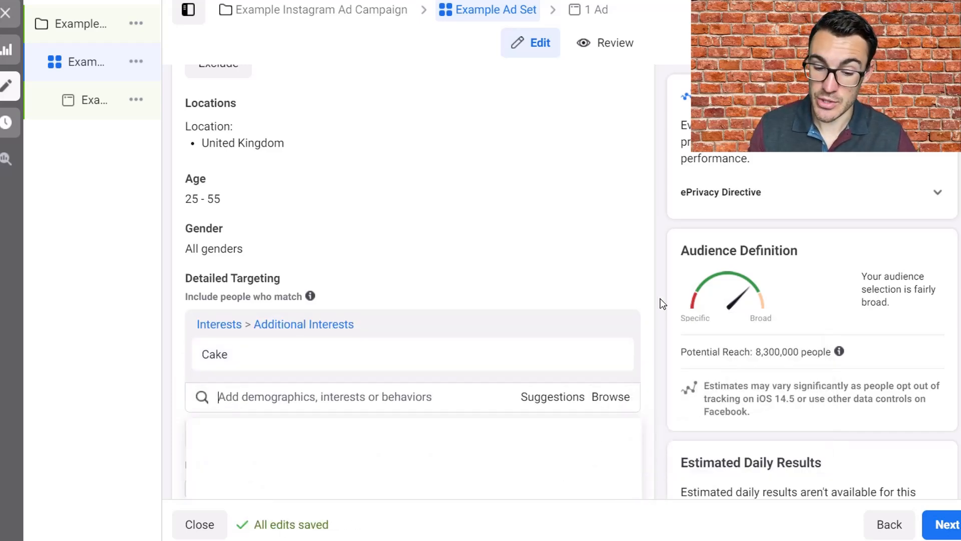
# Review the audience's Detailed Targeting Expansion, language and location settings, and the placement options of the ad set
pyautogui.scroll(-4, 662, 303)
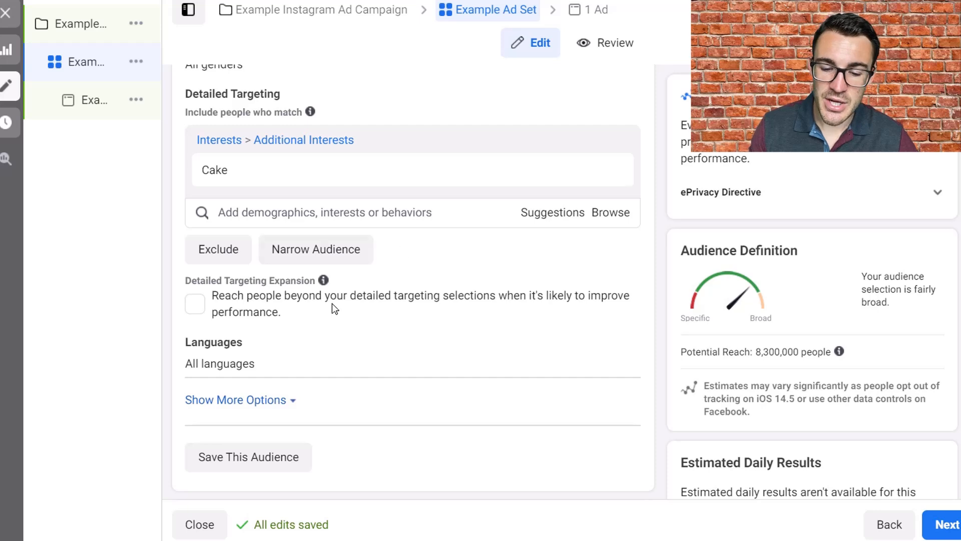
pyautogui.moveTo(328, 285)
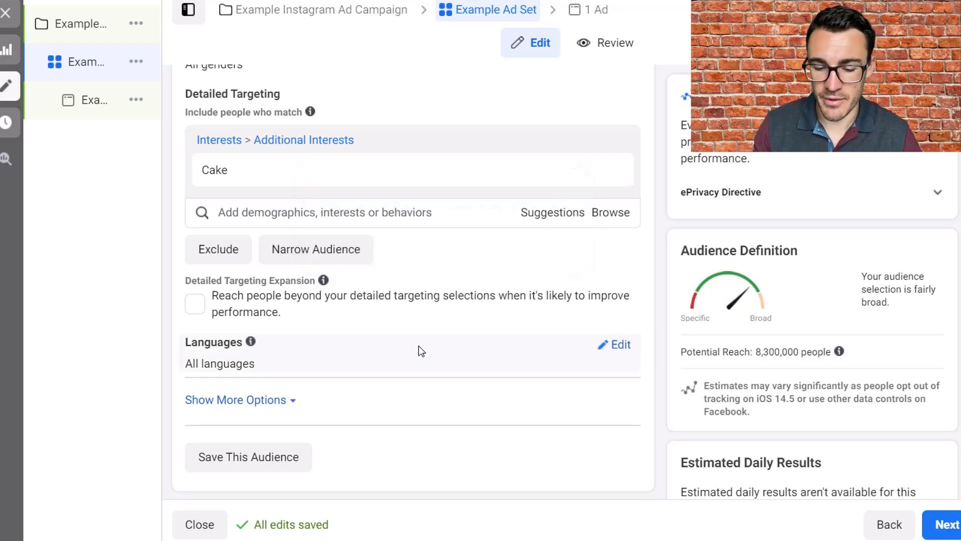
pyautogui.scroll(-1, 641, 288)
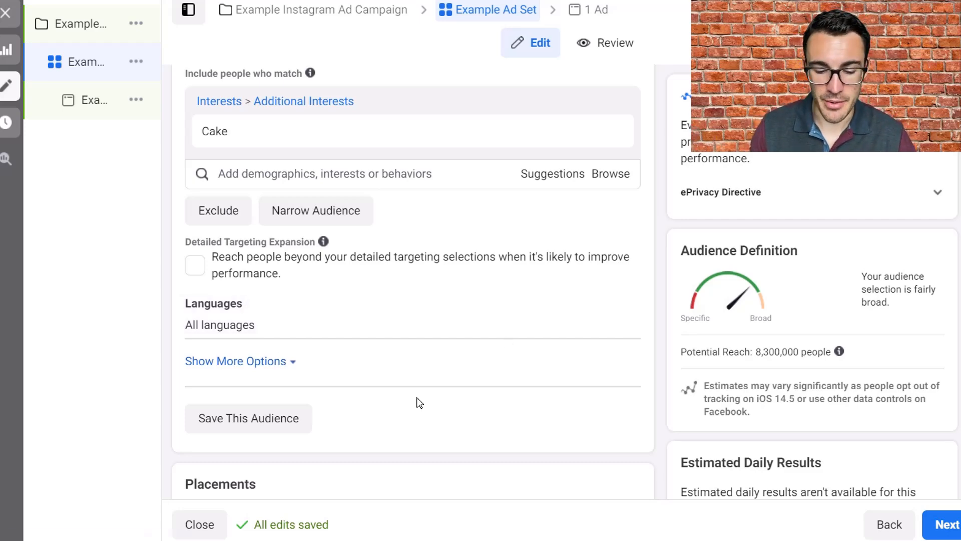
pyautogui.scroll(-4, 531, 411)
pyautogui.scroll(5, 665, 263)
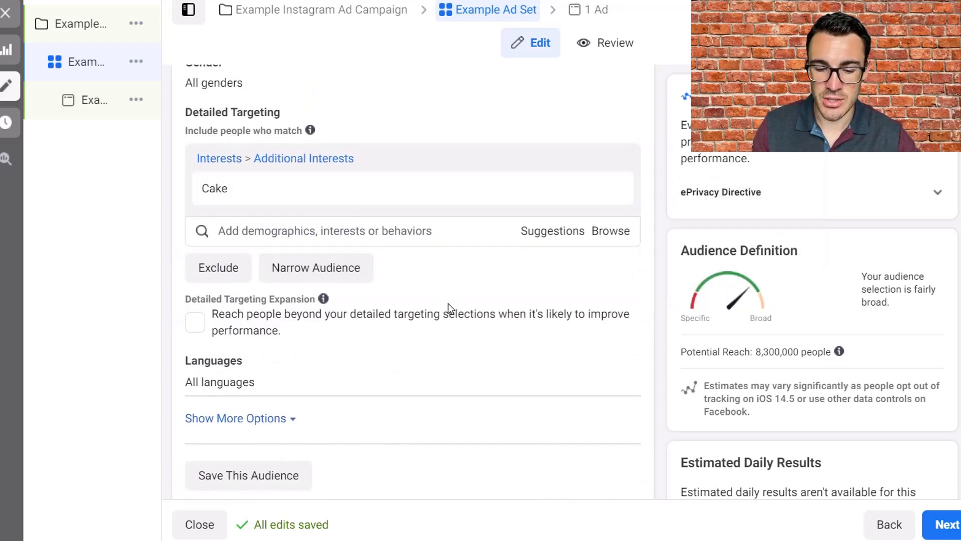
pyautogui.scroll(4, 450, 308)
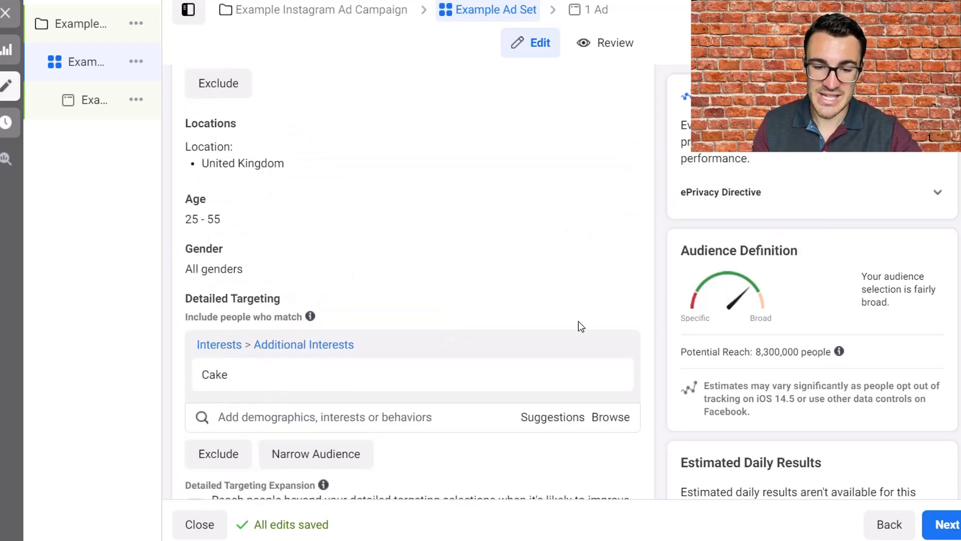
pyautogui.scroll(-10, 650, 290)
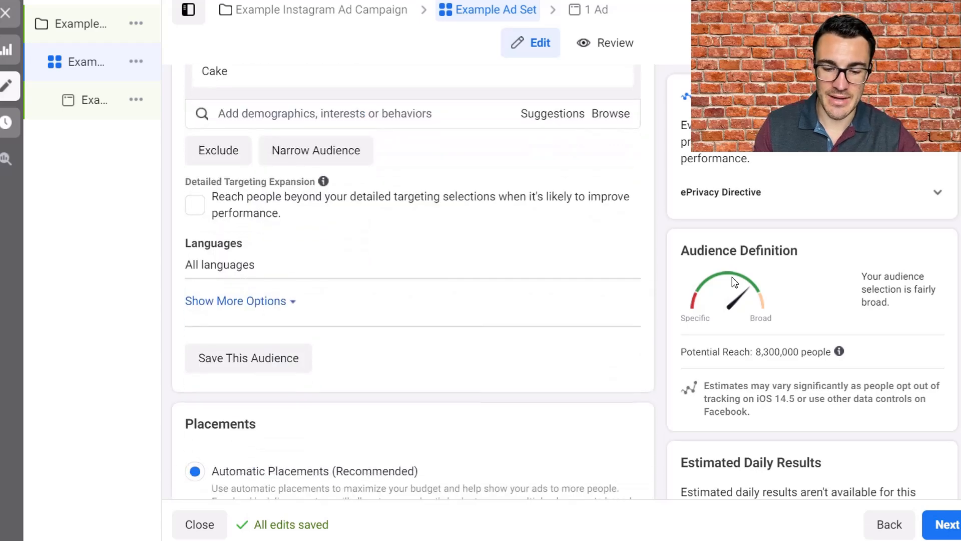
pyautogui.scroll(-3, 632, 206)
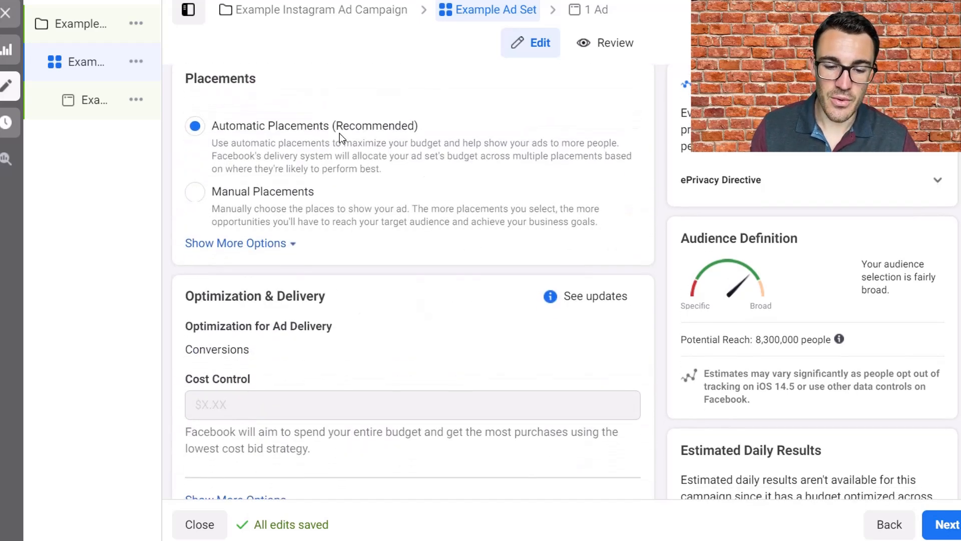
# Switch the ad set from automatic to Manual Placements
pyautogui.moveTo(256, 77); pyautogui.dragTo(175, 258)
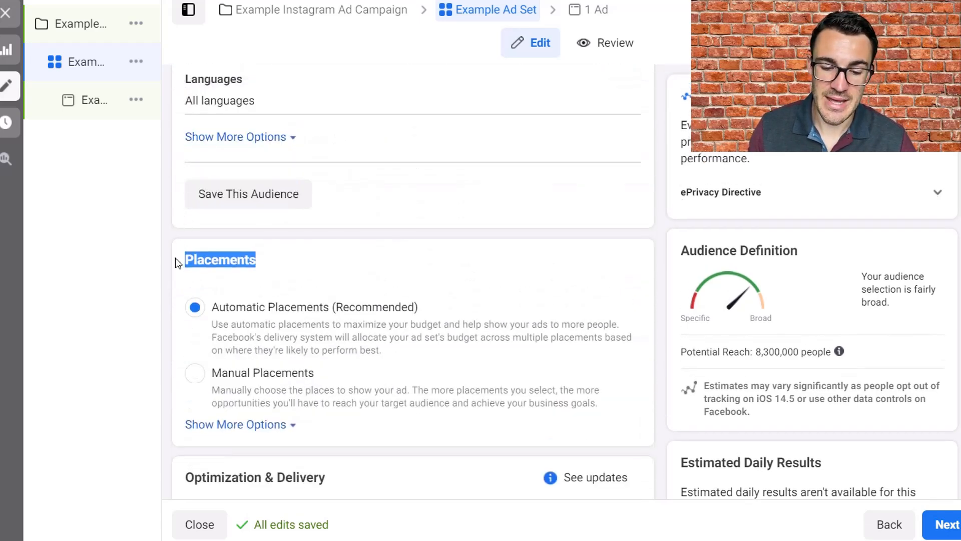
pyautogui.click(278, 263)
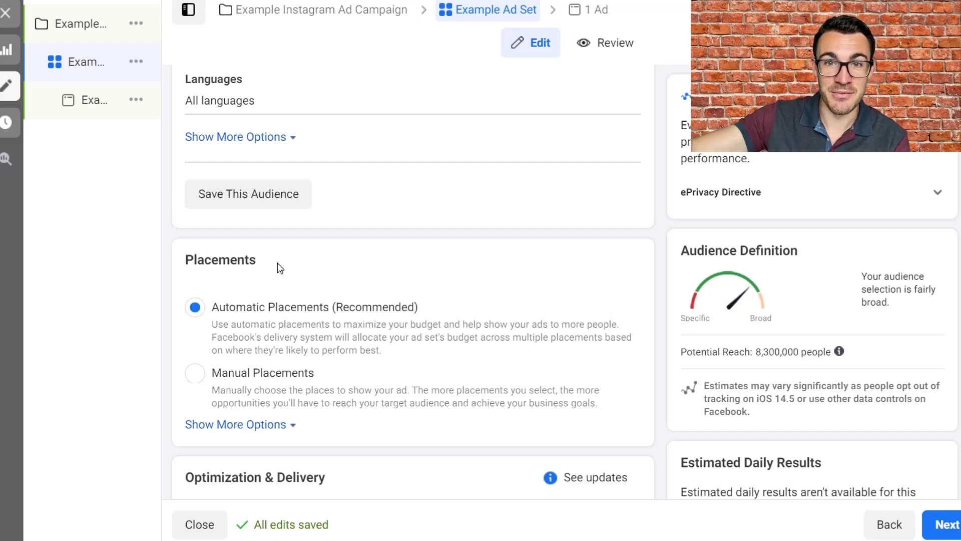
pyautogui.click(200, 382)
pyautogui.scroll(-3, 425, 392)
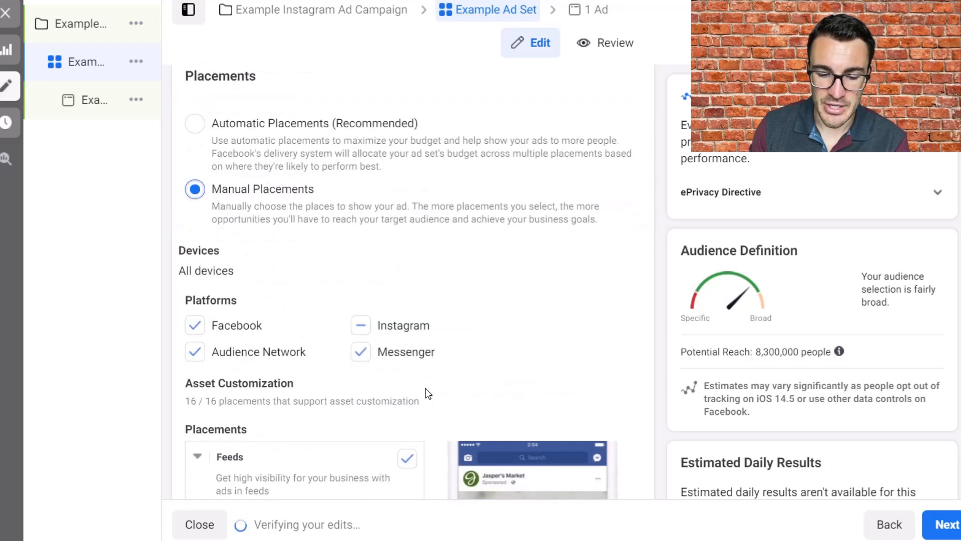
# Deselect the Facebook, Audience Network and Messenger platforms to limit the placements to Instagram
pyautogui.scroll(-1, 367, 257)
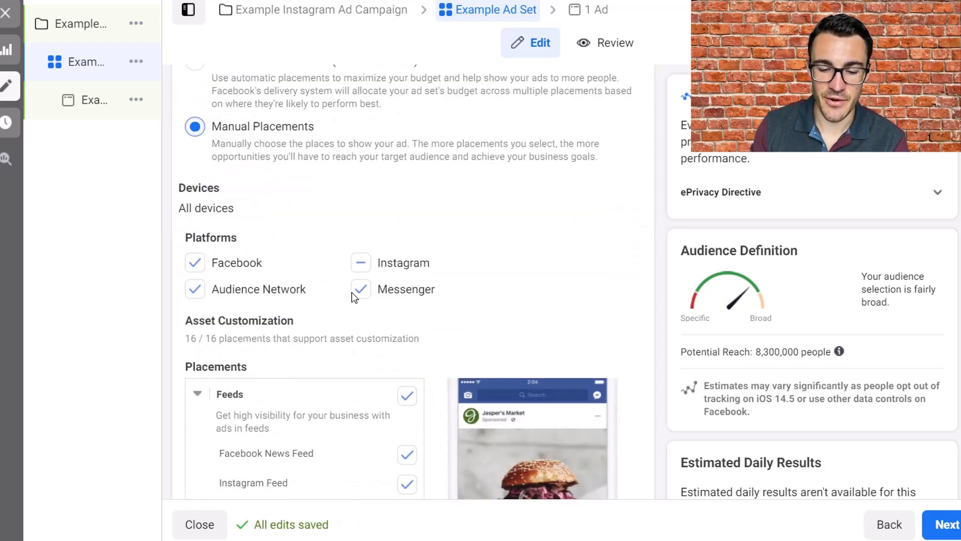
pyautogui.click(196, 262)
pyautogui.click(195, 290)
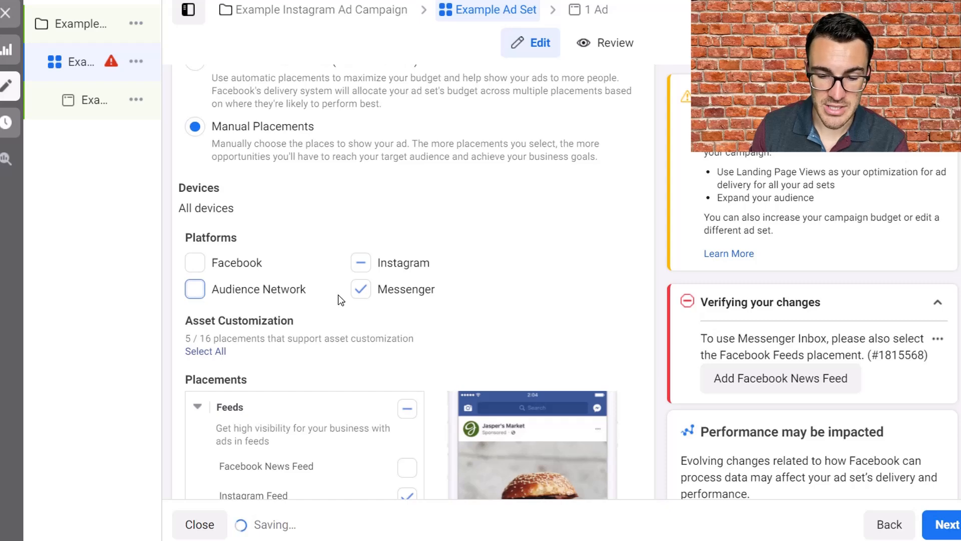
pyautogui.click(358, 291)
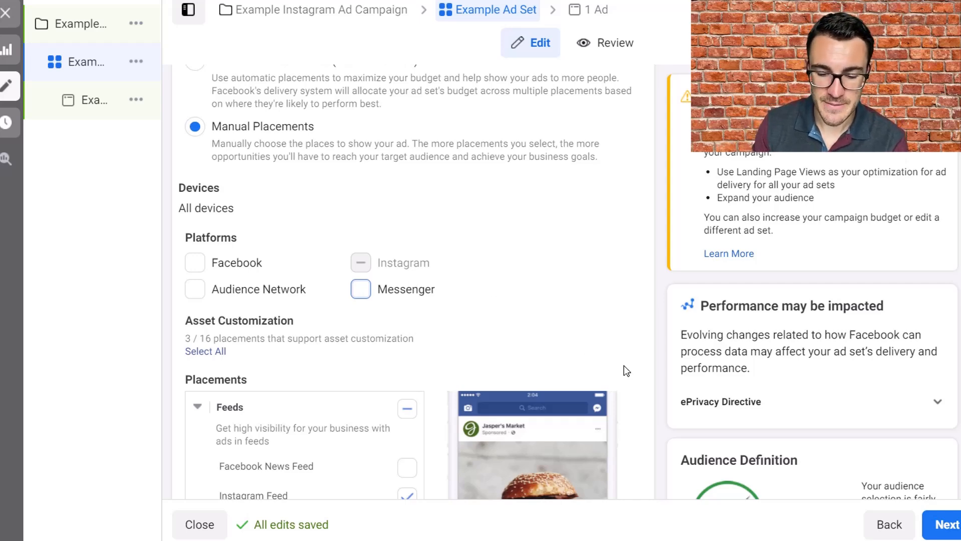
# Examine which feed, story, in-stream, search, message, article and app placements are selected for the Instagram-only setup
pyautogui.scroll(-5, 624, 368)
pyautogui.scroll(4, 519, 250)
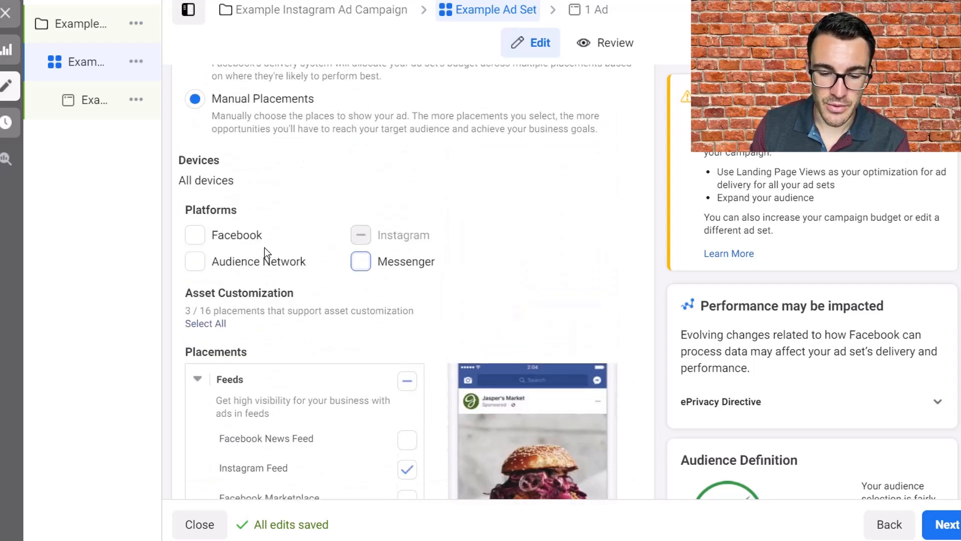
pyautogui.scroll(-3, 426, 301)
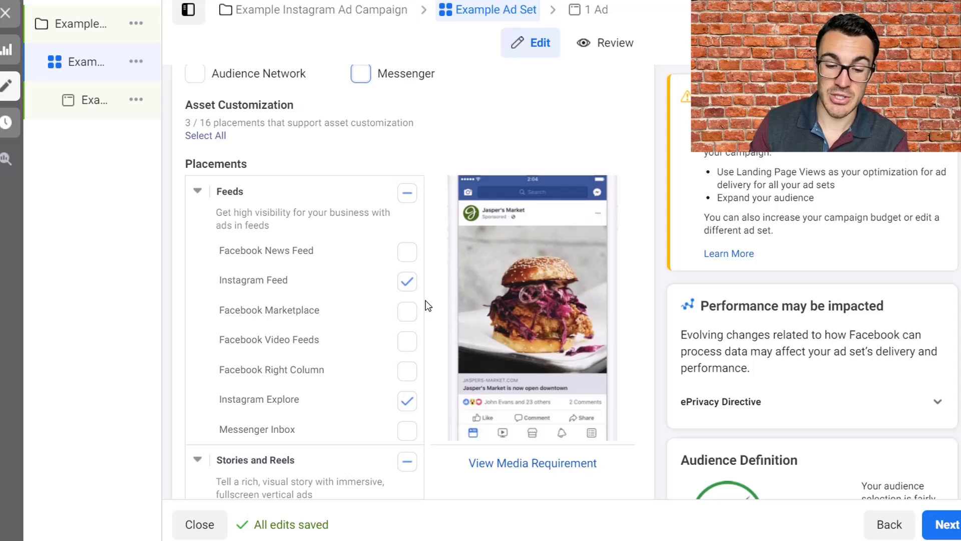
pyautogui.scroll(-1, 440, 302)
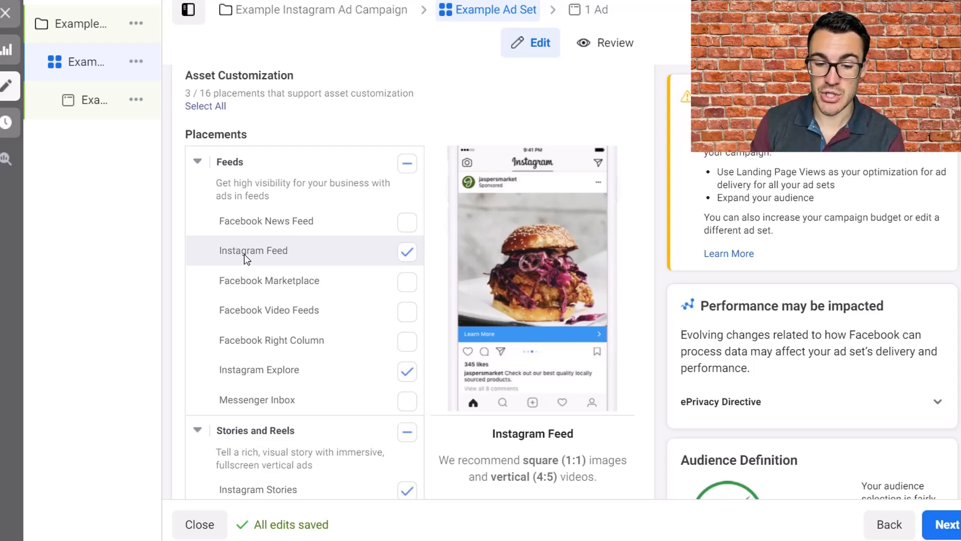
pyautogui.scroll(-3, 320, 261)
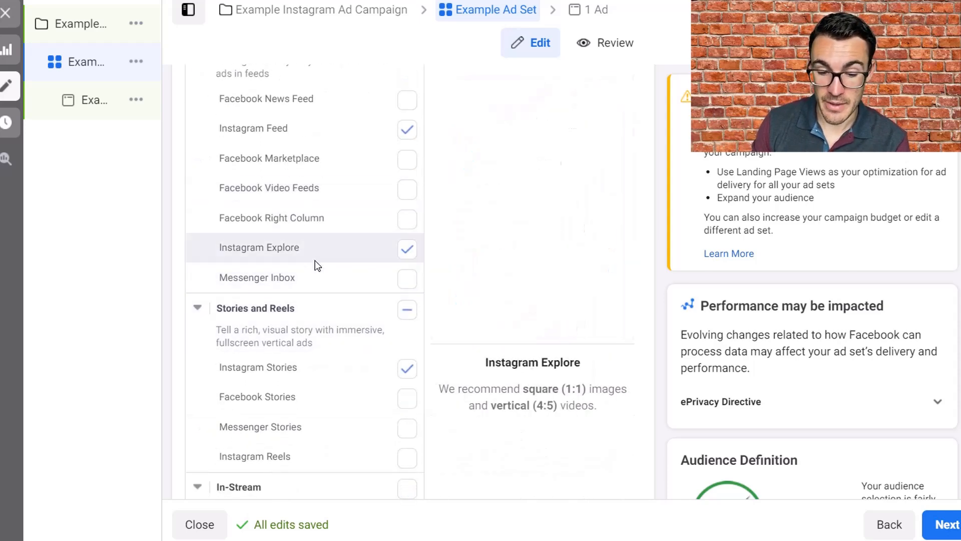
pyautogui.scroll(1, 320, 350)
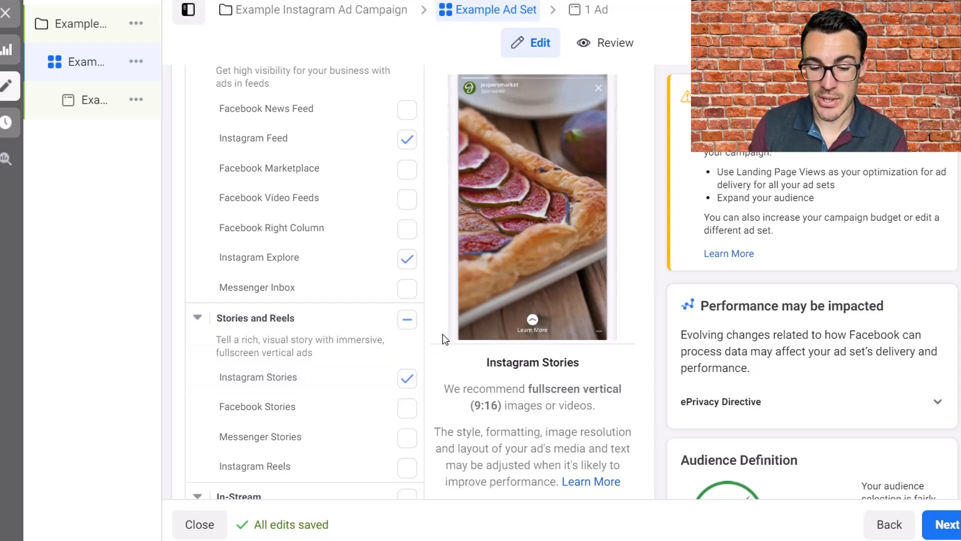
pyautogui.scroll(-7, 443, 335)
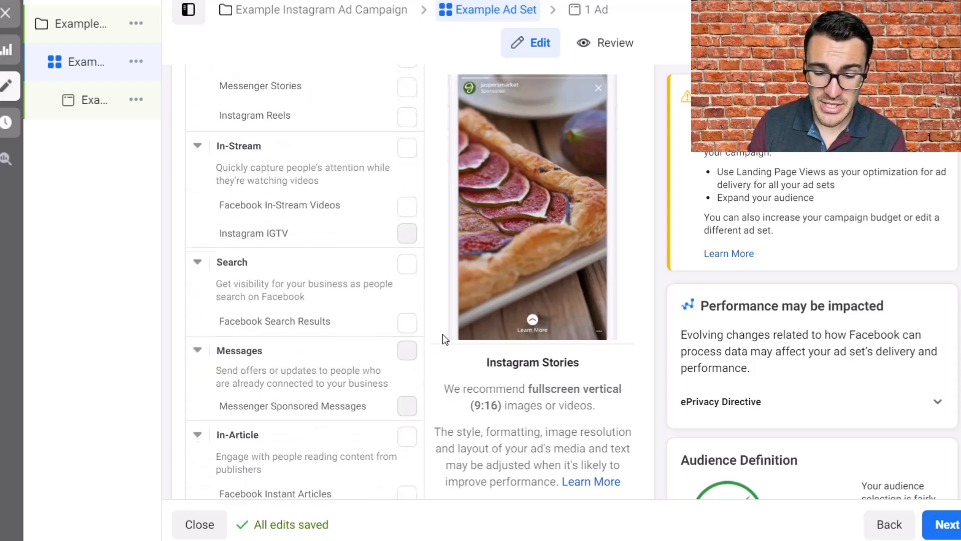
pyautogui.scroll(-6, 442, 335)
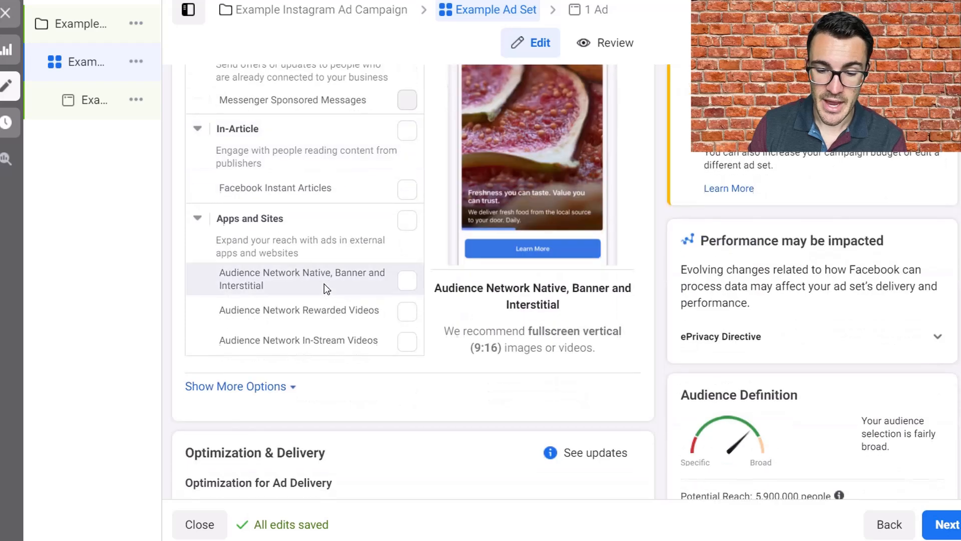
pyautogui.scroll(14, 323, 284)
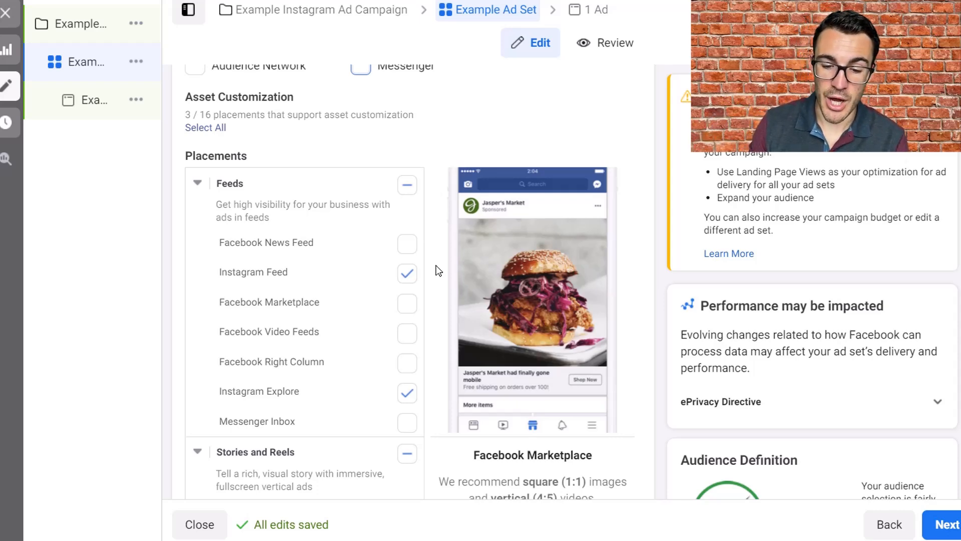
# Select the Facebook, Audience Network and Messenger platforms again for the ad set's placements
pyautogui.scroll(3, 438, 270)
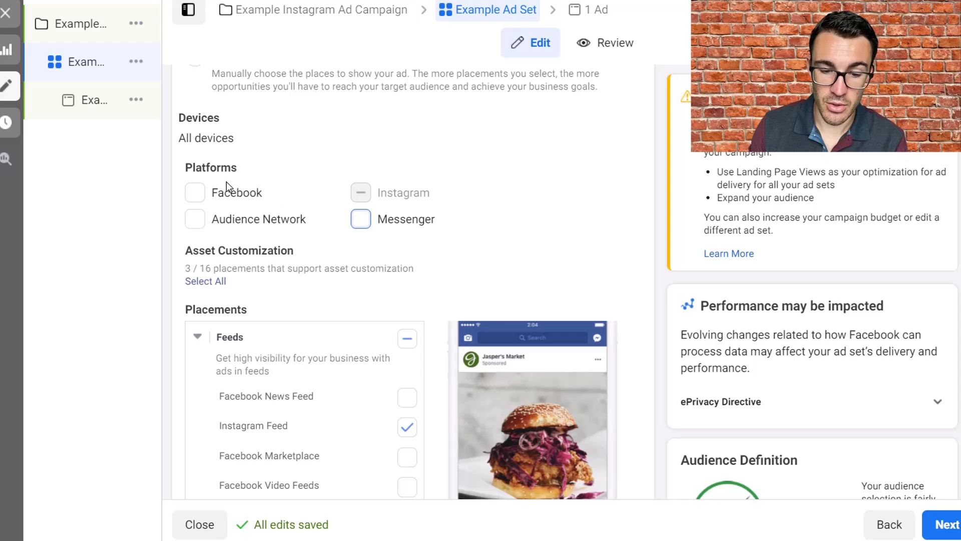
pyautogui.click(195, 192)
pyautogui.click(195, 219)
pyautogui.click(361, 219)
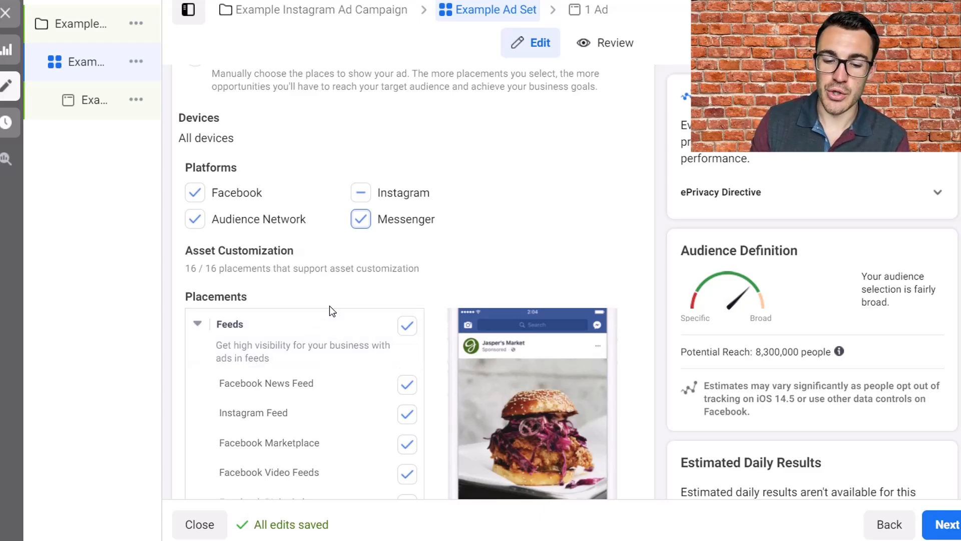
# Switch the ad set to Automatic Placements and back to Manual Placements
pyautogui.scroll(5, 185, 206)
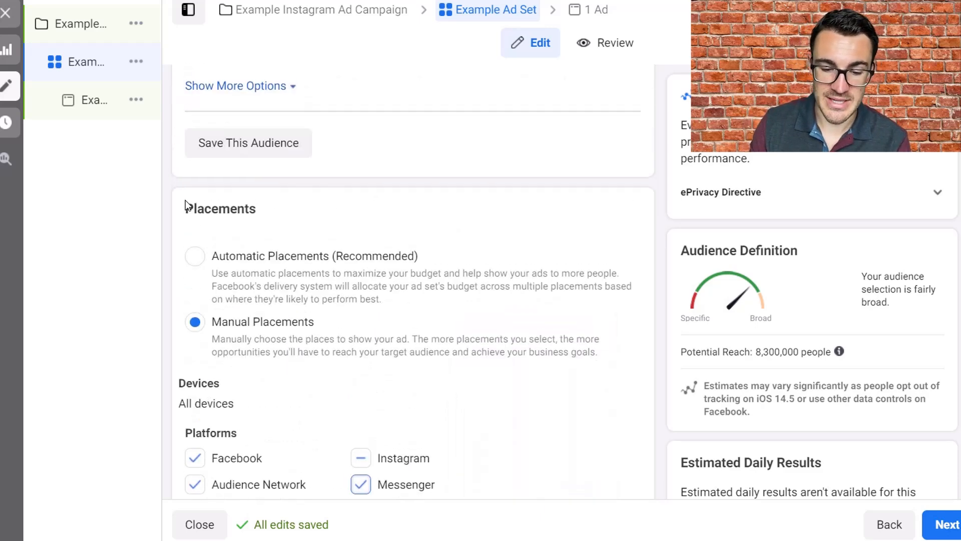
pyautogui.click(193, 259)
pyautogui.scroll(-2, 329, 309)
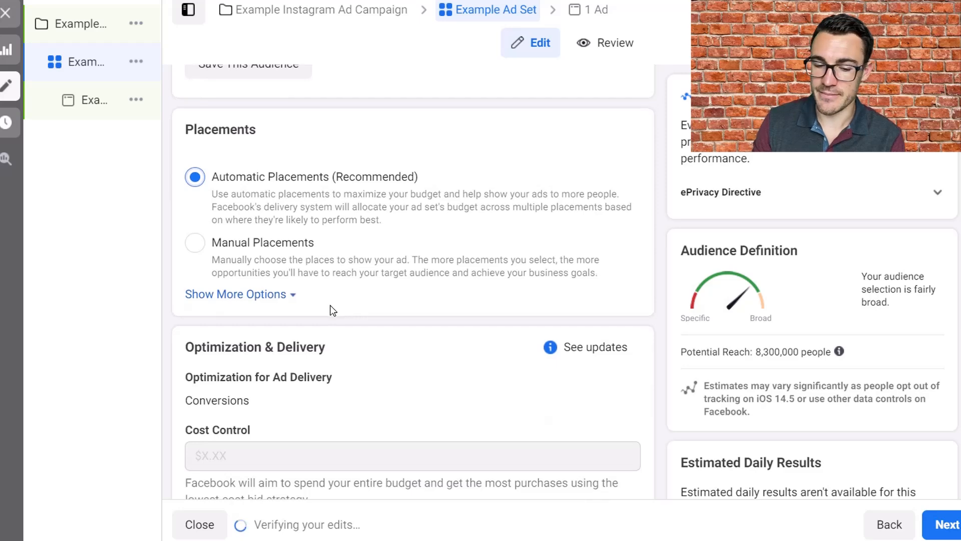
pyautogui.click(197, 244)
# Deselect the Messenger, Audience Network and Facebook platforms so that only Instagram remains for the ad set's placements
pyautogui.scroll(-3, 476, 341)
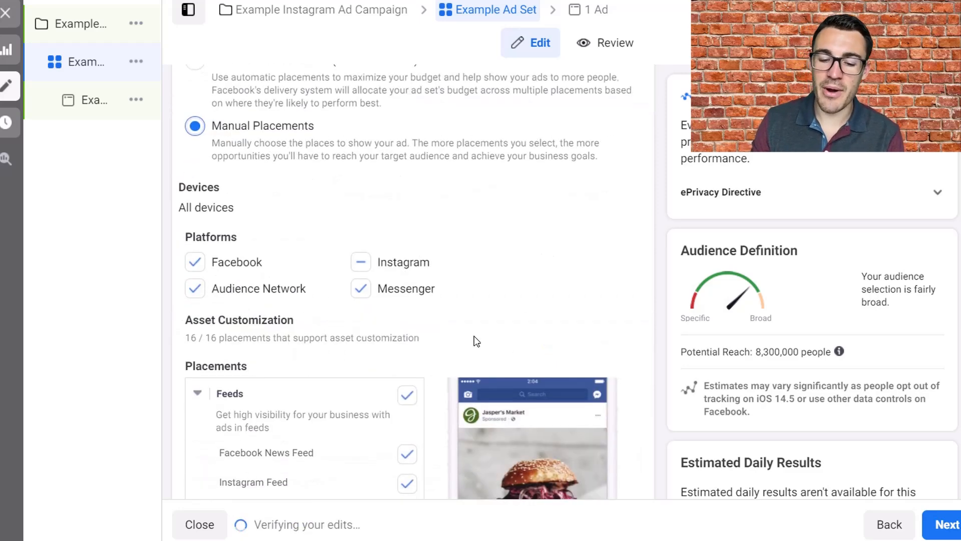
pyautogui.click(361, 289)
pyautogui.click(196, 288)
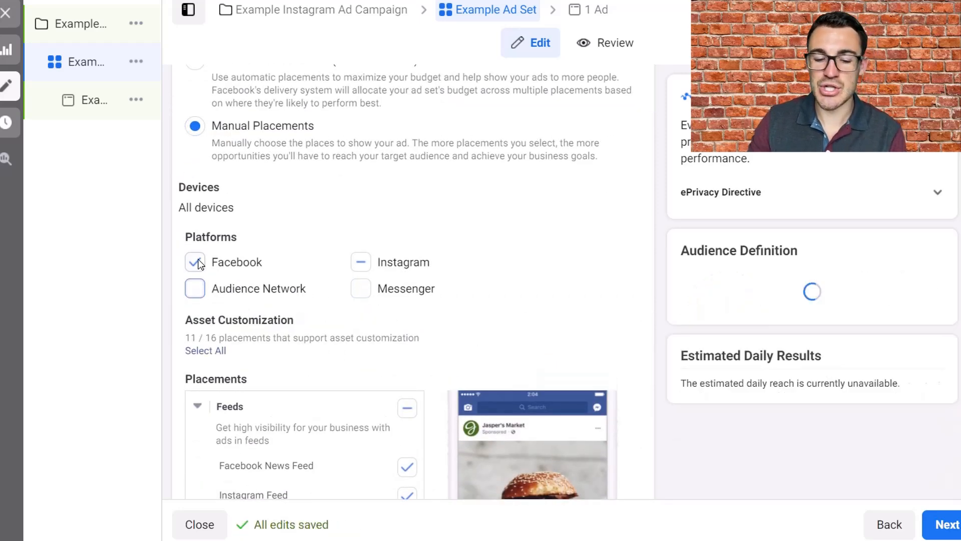
pyautogui.click(195, 262)
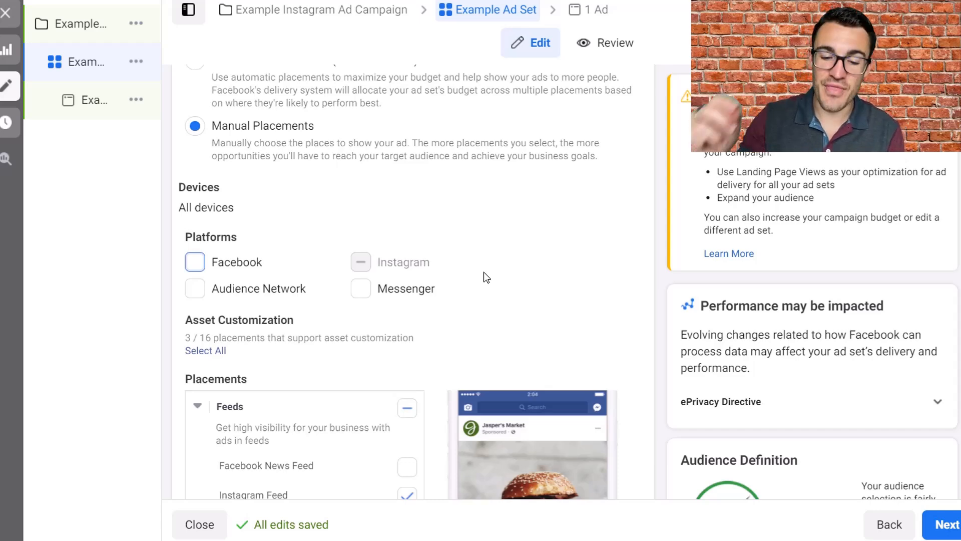
# Examine the feed, story, in-stream, search, message, article and app placements and the Optimization & Delivery settings for the Instagram-only ad set
pyautogui.scroll(-6, 326, 279)
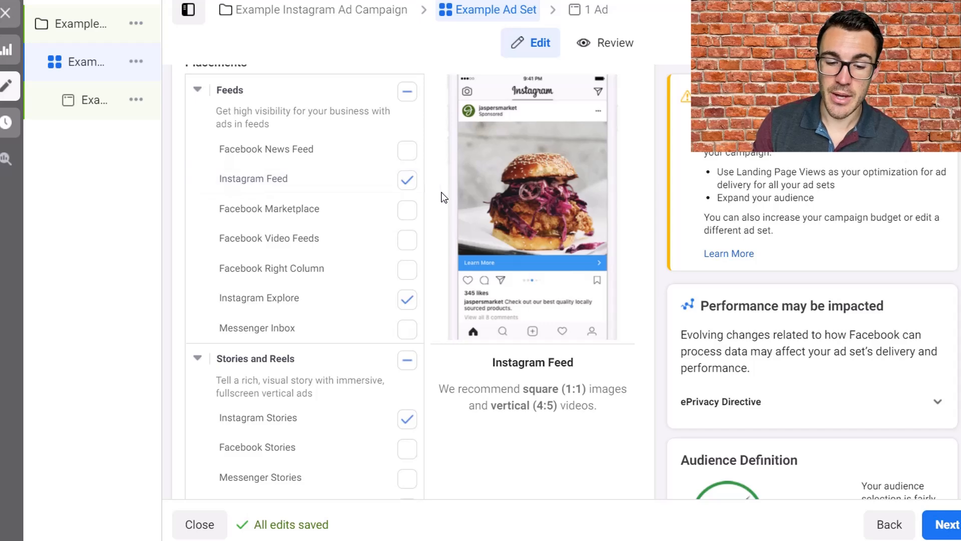
pyautogui.scroll(5, 454, 176)
pyautogui.scroll(-12, 390, 383)
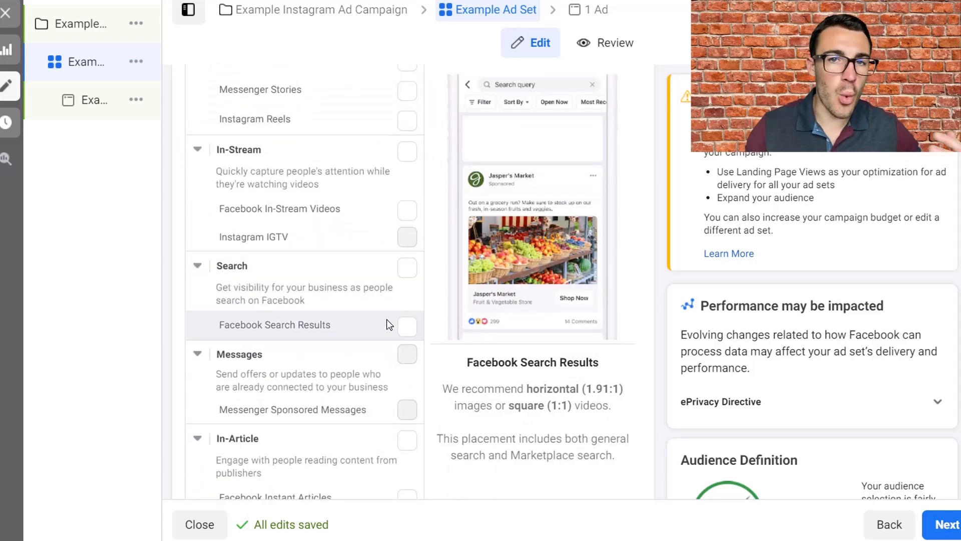
pyautogui.scroll(15, 387, 320)
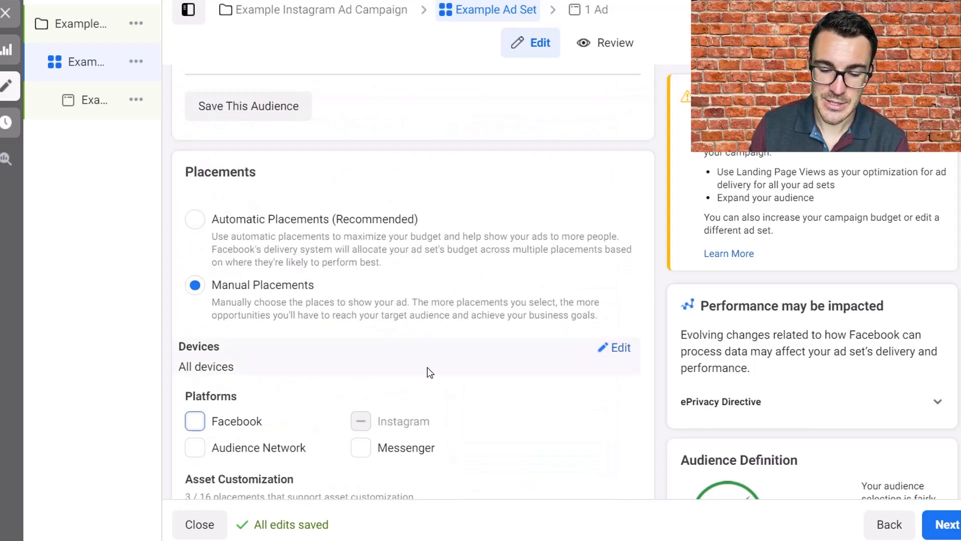
pyautogui.scroll(-15, 429, 371)
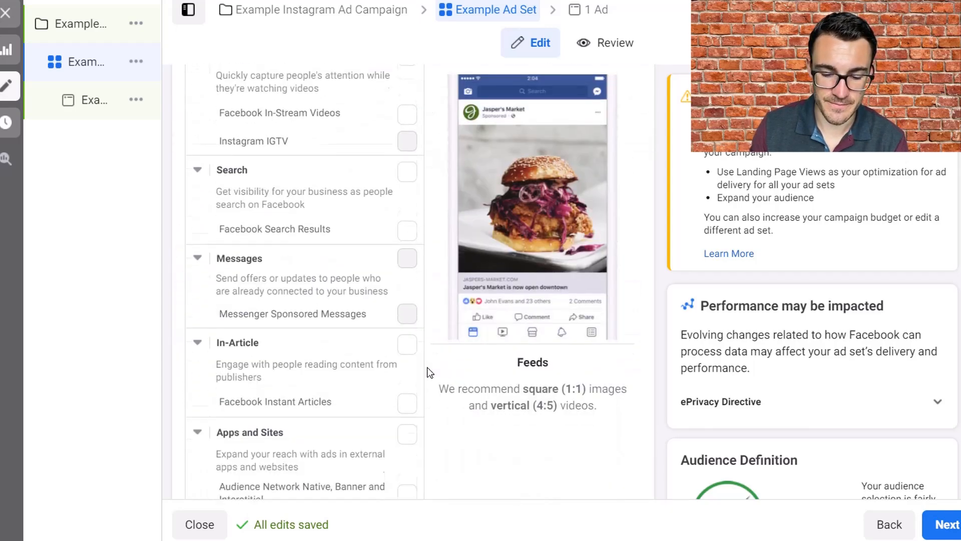
pyautogui.scroll(-8, 428, 370)
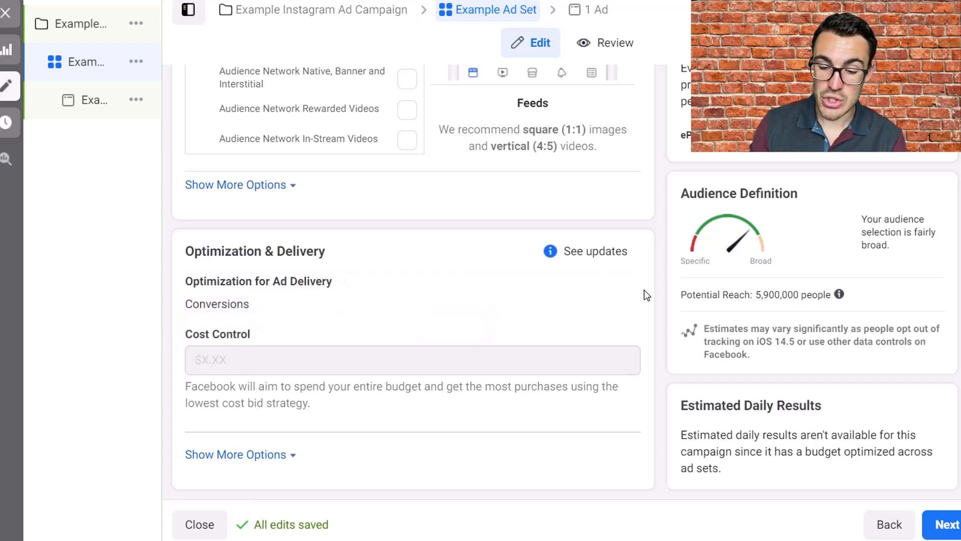
pyautogui.scroll(15, 660, 286)
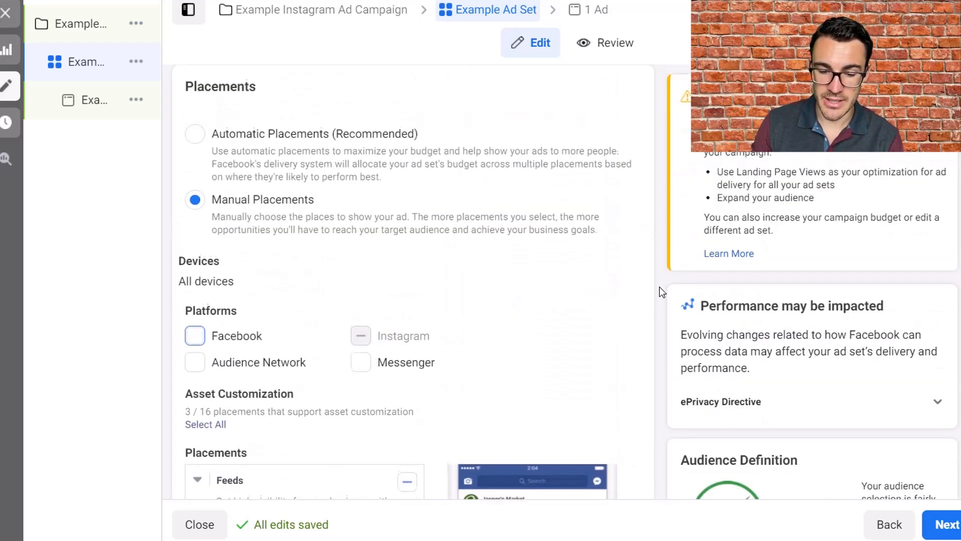
pyautogui.scroll(-2, 660, 287)
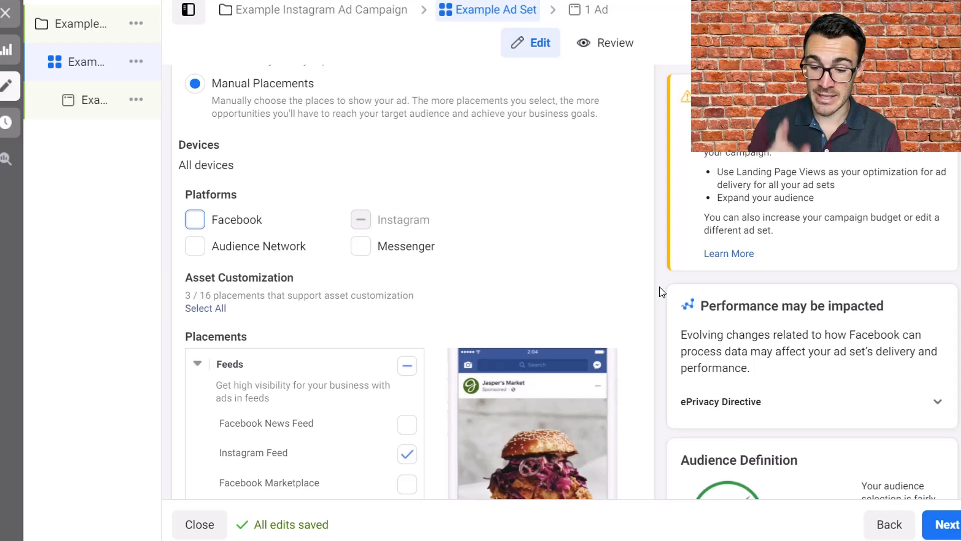
pyautogui.scroll(-5, 659, 292)
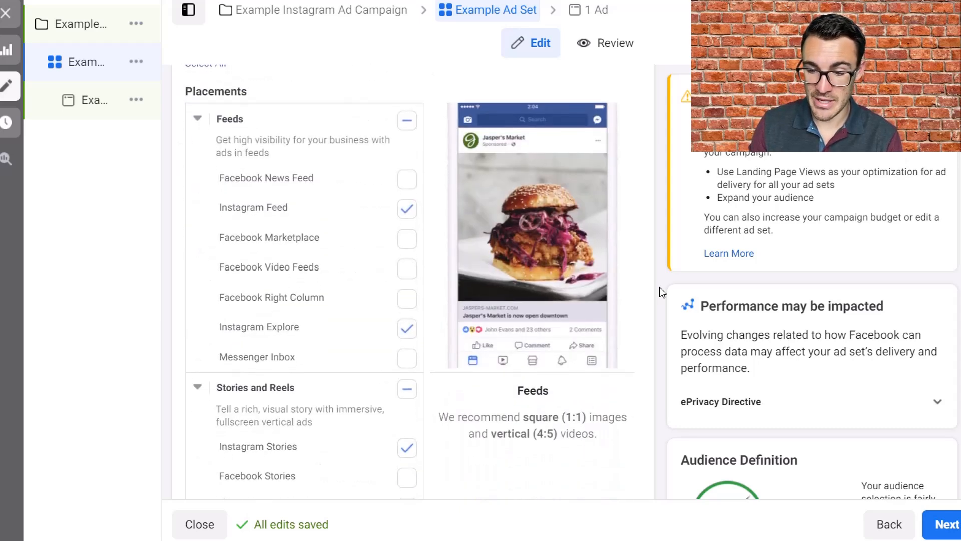
# Check the audience's location, age and detailed targeting settings against the potential reach in the Audience Definition
pyautogui.scroll(15, 518, 122)
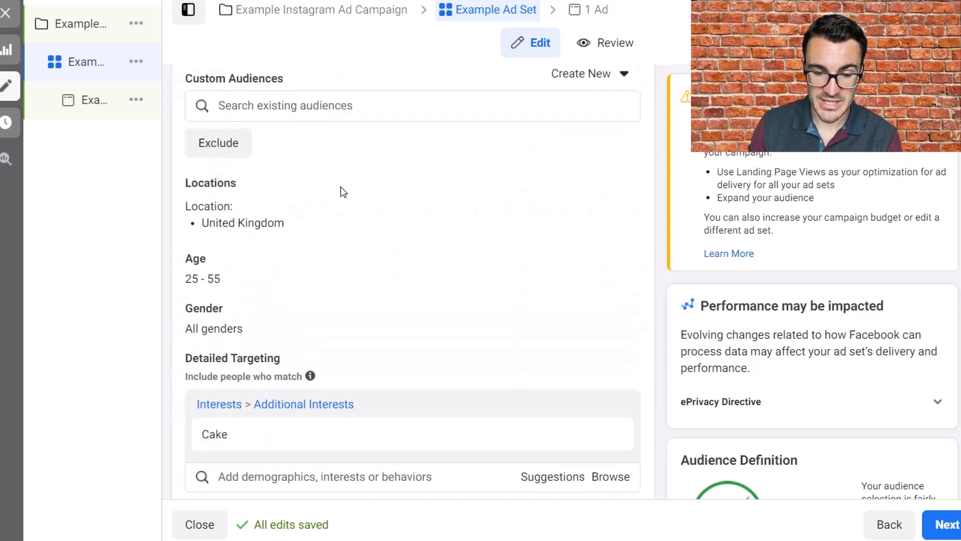
pyautogui.scroll(-4, 846, 370)
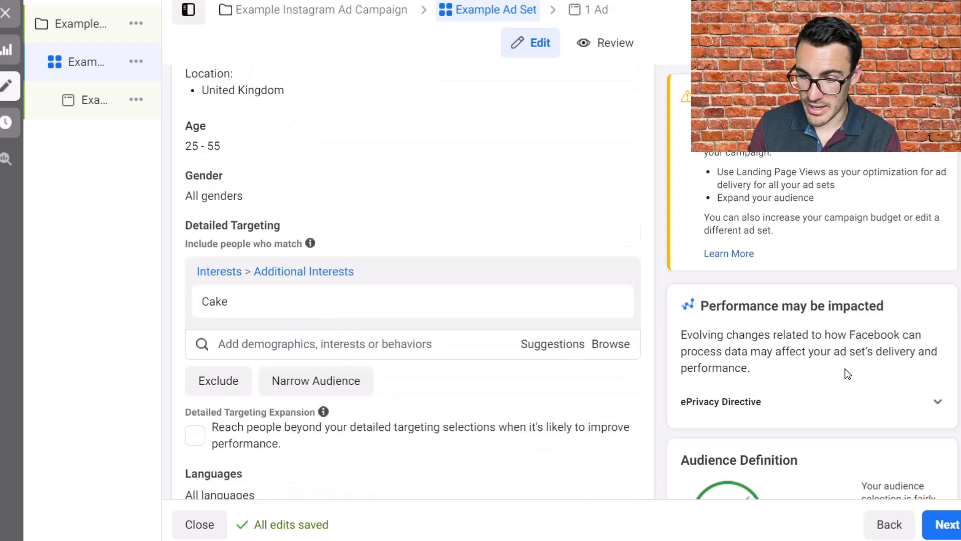
pyautogui.scroll(-3, 845, 370)
pyautogui.scroll(-4, 836, 278)
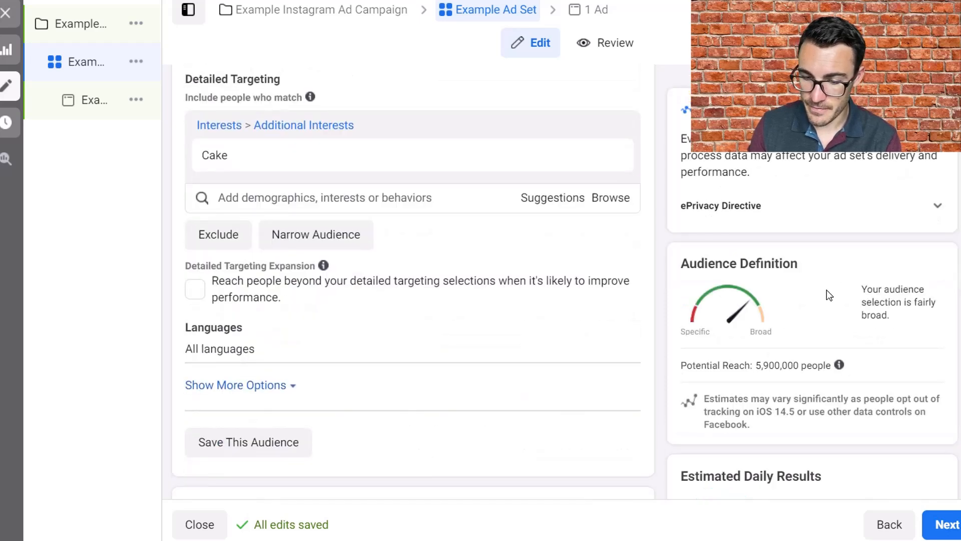
pyautogui.scroll(-2, 756, 378)
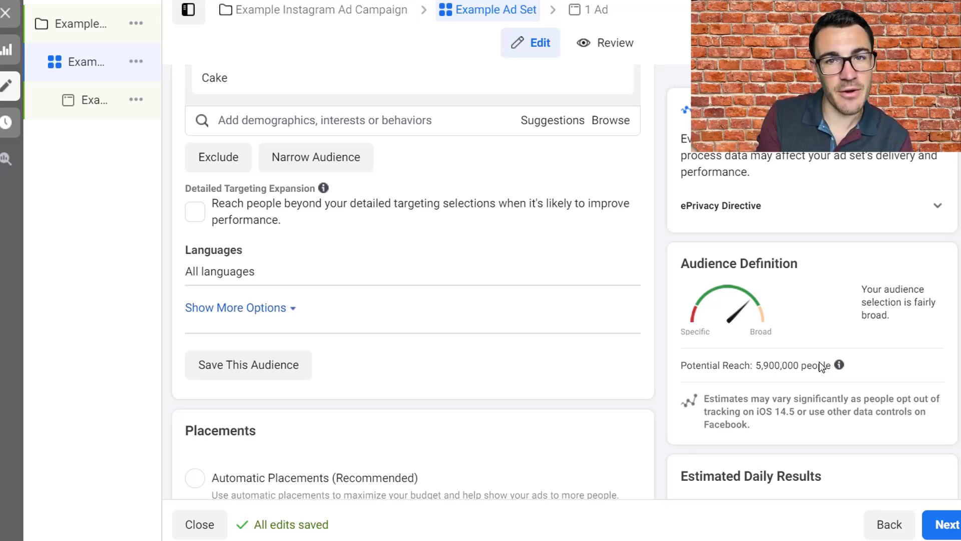
pyautogui.moveTo(844, 374)
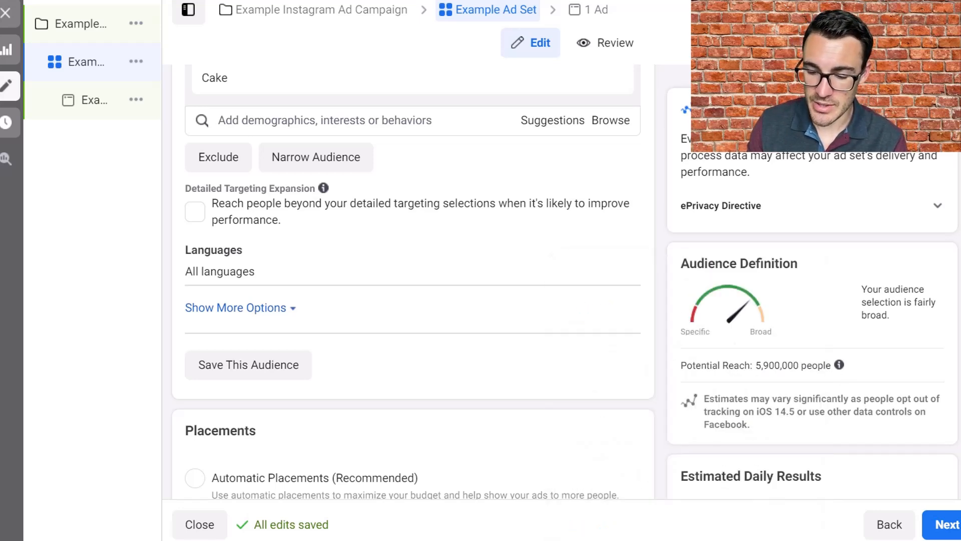
# Continue to the ad level and review the ad's Facebook Page, Instagram account and Ad Setup settings
pyautogui.click(951, 534)
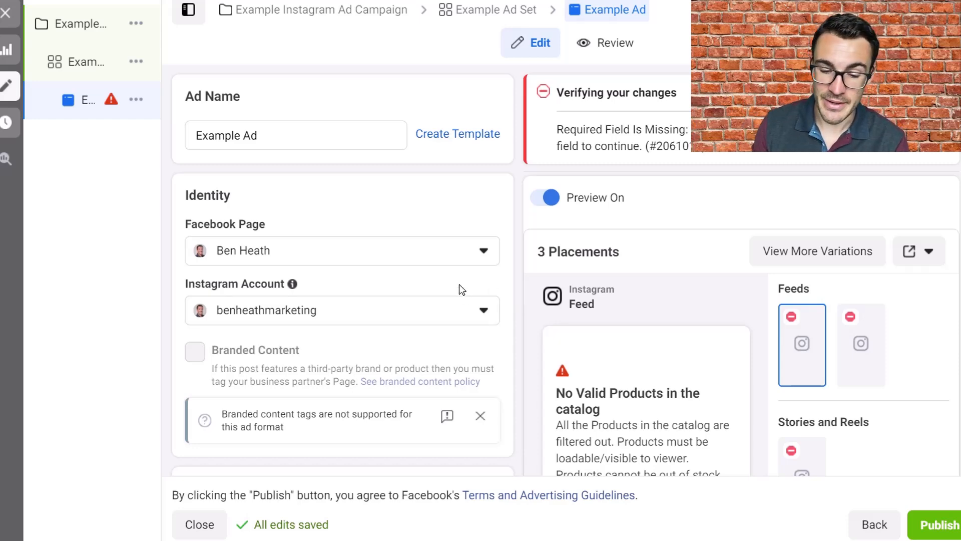
pyautogui.scroll(-3, 515, 309)
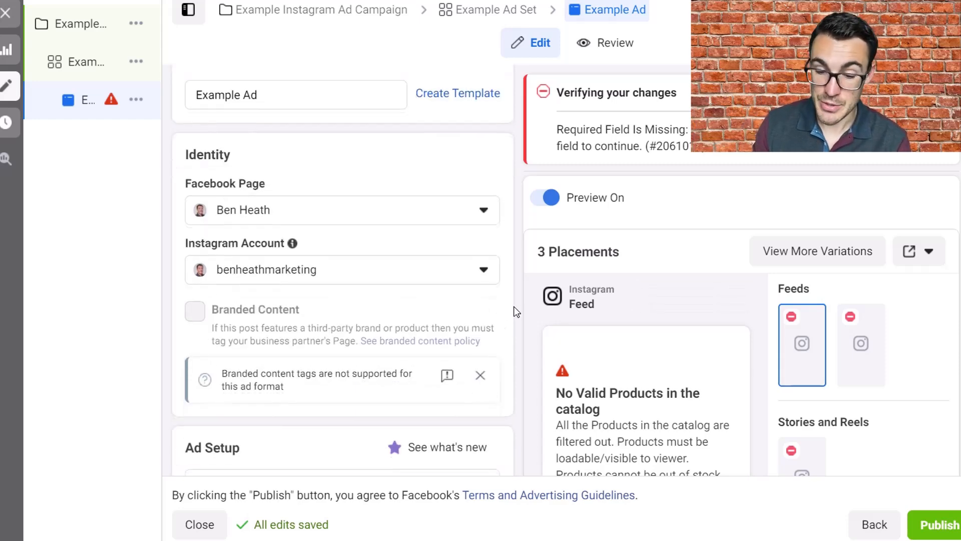
pyautogui.scroll(-1, 515, 310)
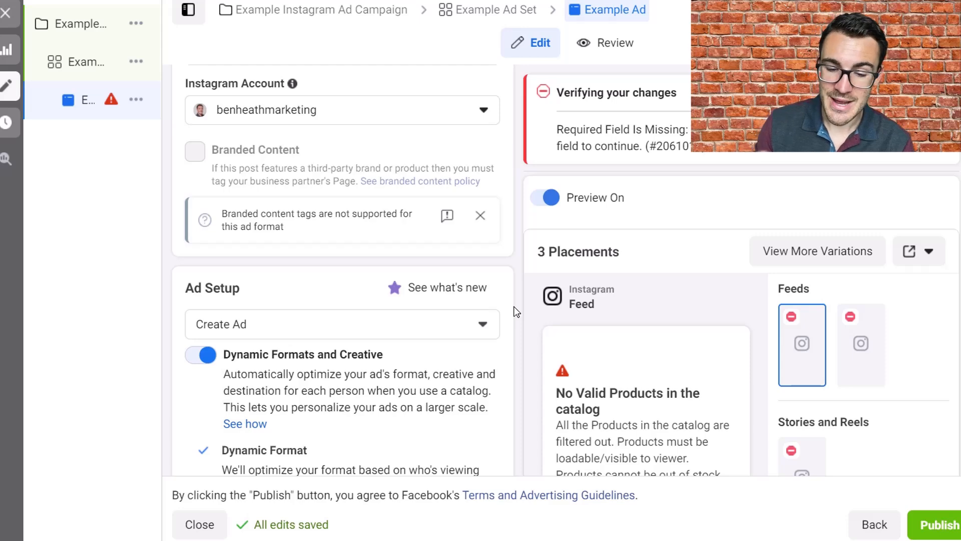
pyautogui.scroll(-1, 515, 312)
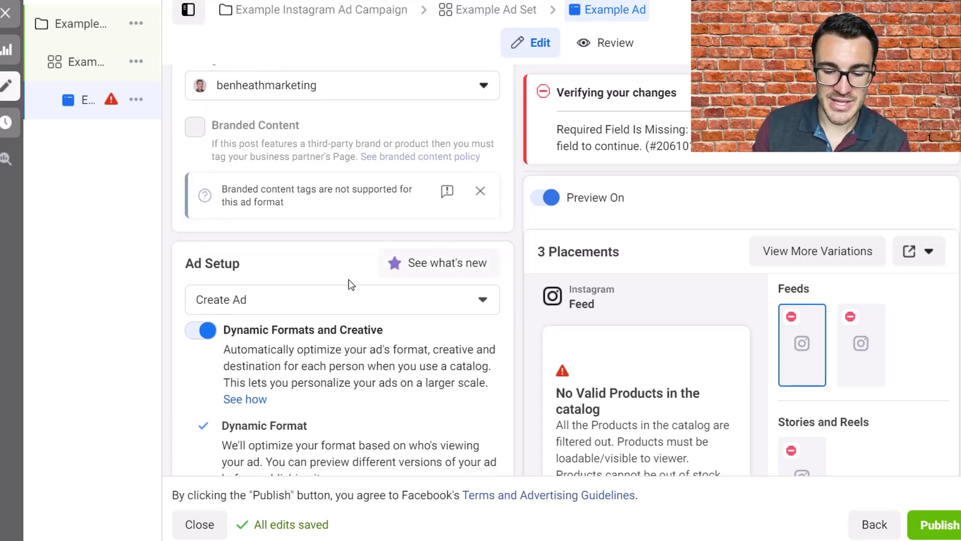
pyautogui.scroll(-1, 518, 335)
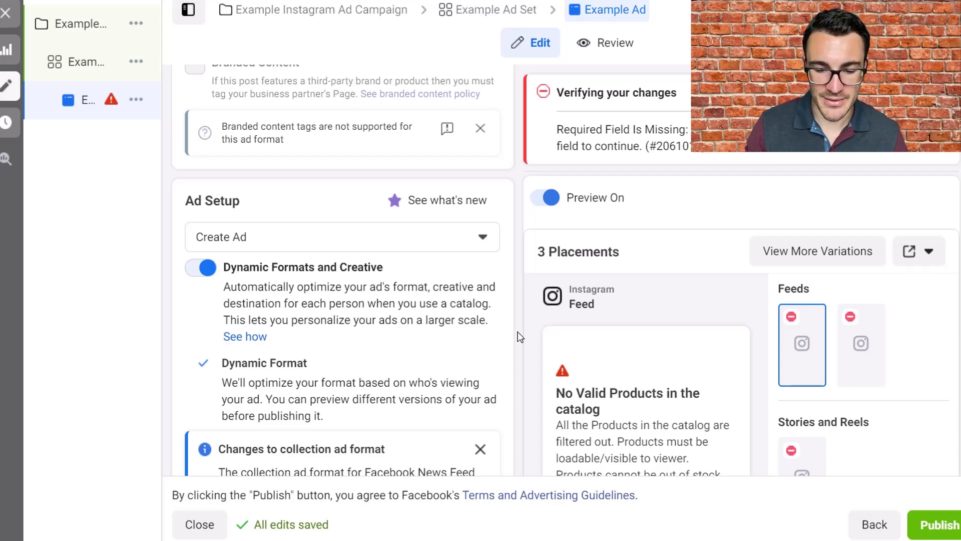
# Turn off Dynamic Formats and Creative in the ad's setup
pyautogui.scroll(-1, 518, 331)
pyautogui.scroll(-5, 518, 331)
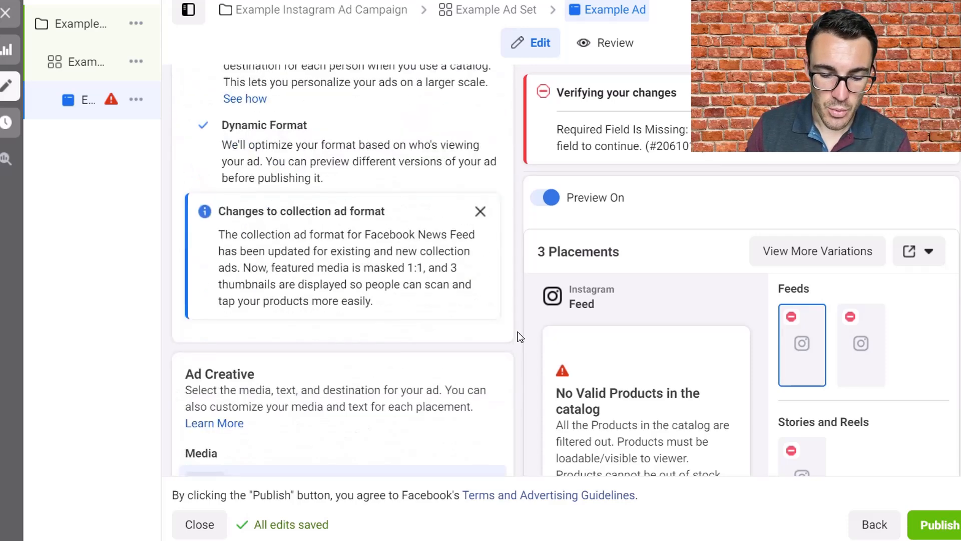
pyautogui.scroll(6, 517, 332)
pyautogui.click(197, 272)
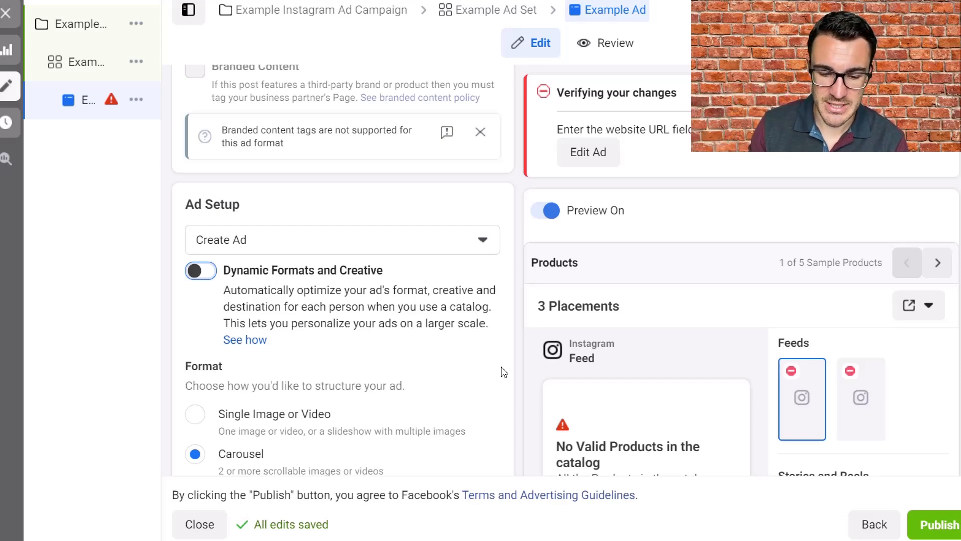
# Set the ad format to Single Image or Video and dismiss the Instant Experience notice
pyautogui.scroll(-3, 503, 372)
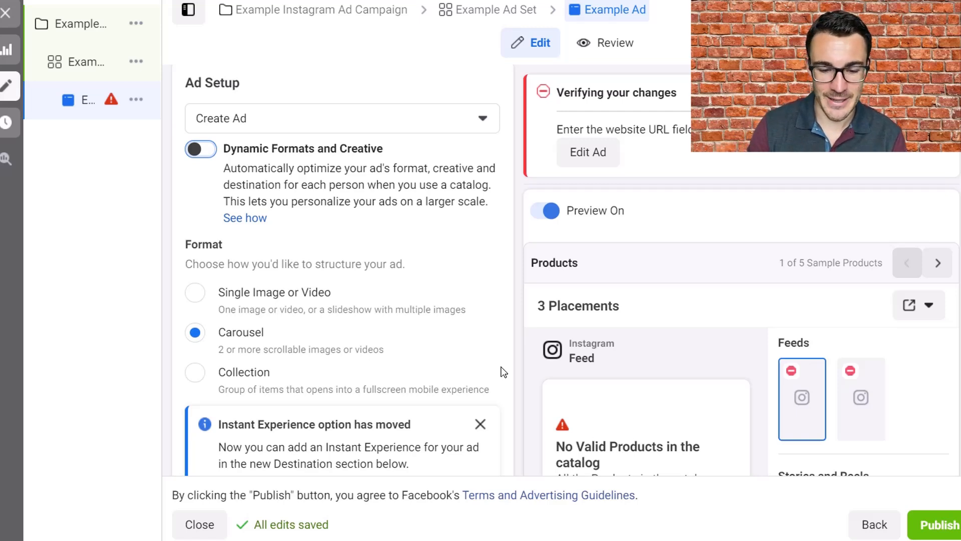
pyautogui.click(196, 296)
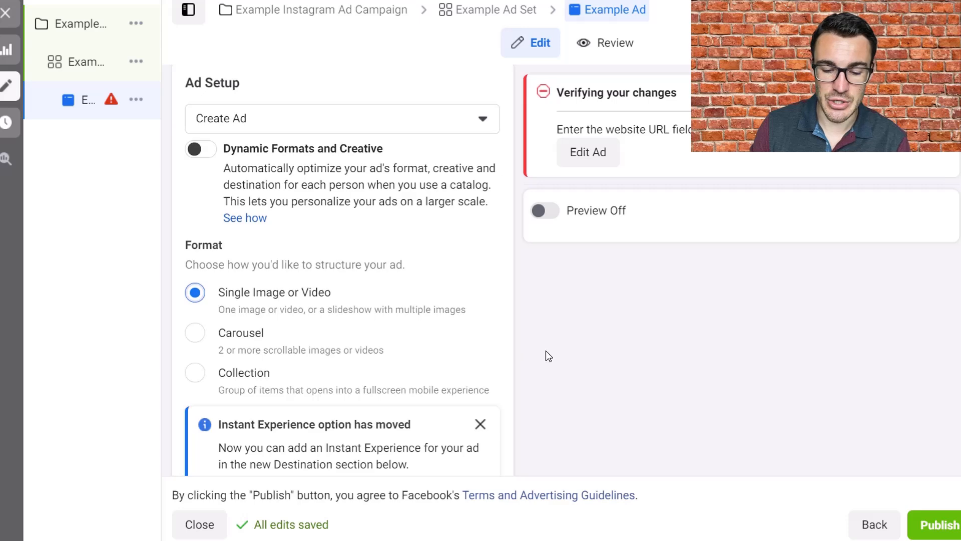
pyautogui.scroll(-3, 546, 350)
pyautogui.click(481, 270)
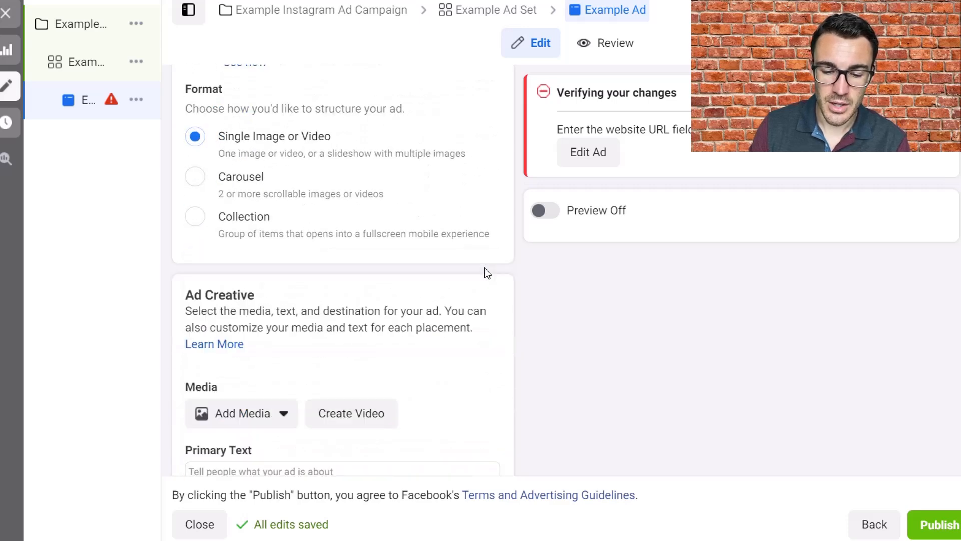
# Add the existing Rainbow Cake image from the account images as the ad's media and proceed to its placement crops
pyautogui.scroll(-2, 400, 255)
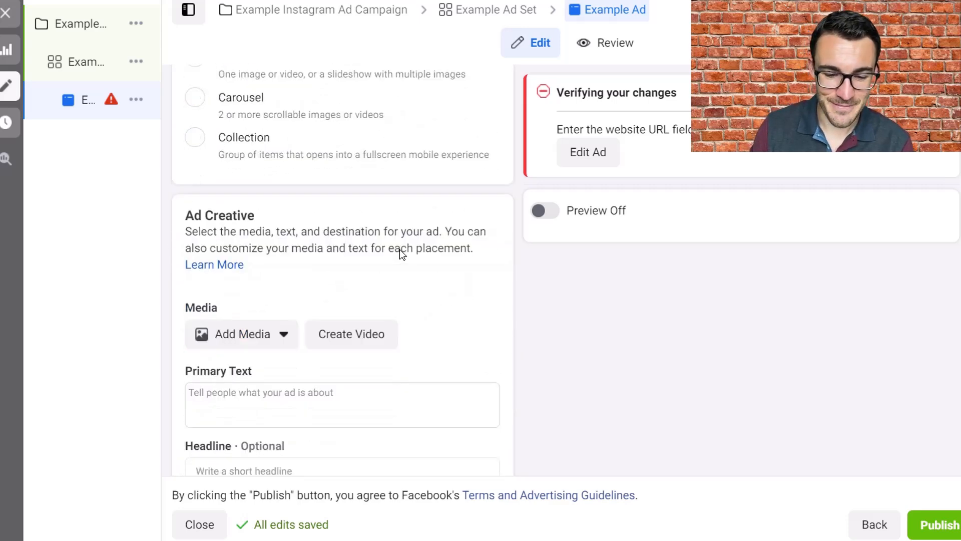
pyautogui.scroll(5, 400, 249)
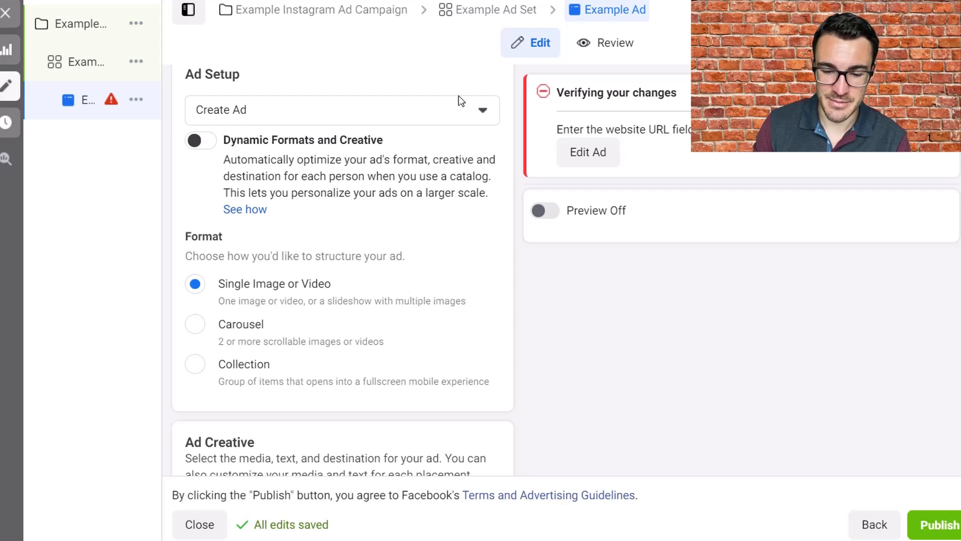
pyautogui.scroll(-5, 436, 302)
pyautogui.scroll(-4, 438, 304)
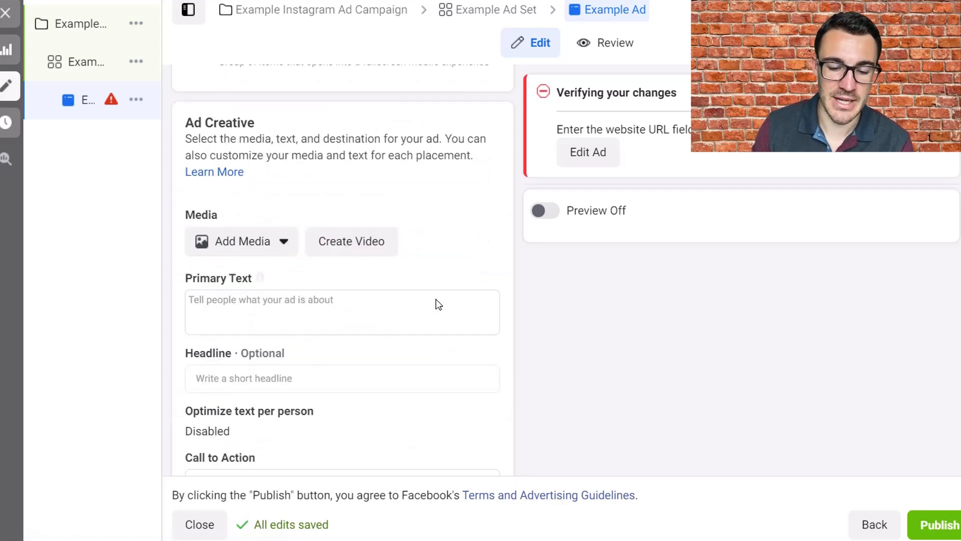
pyautogui.scroll(2, 500, 208)
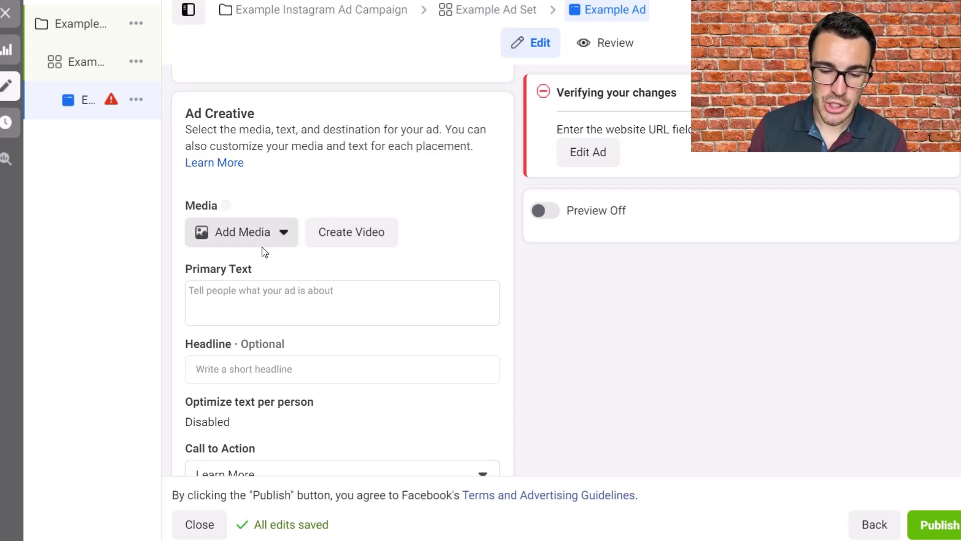
pyautogui.click(278, 235)
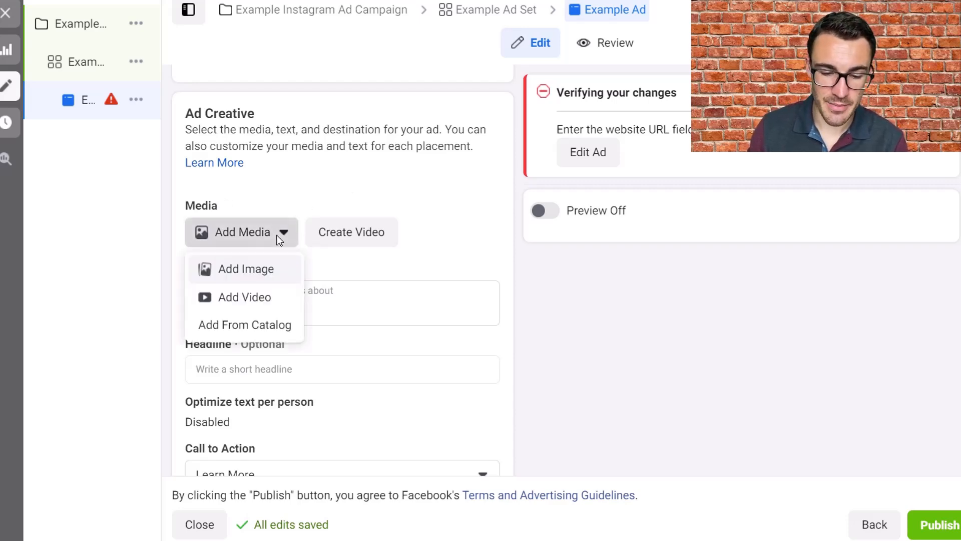
pyautogui.click(263, 271)
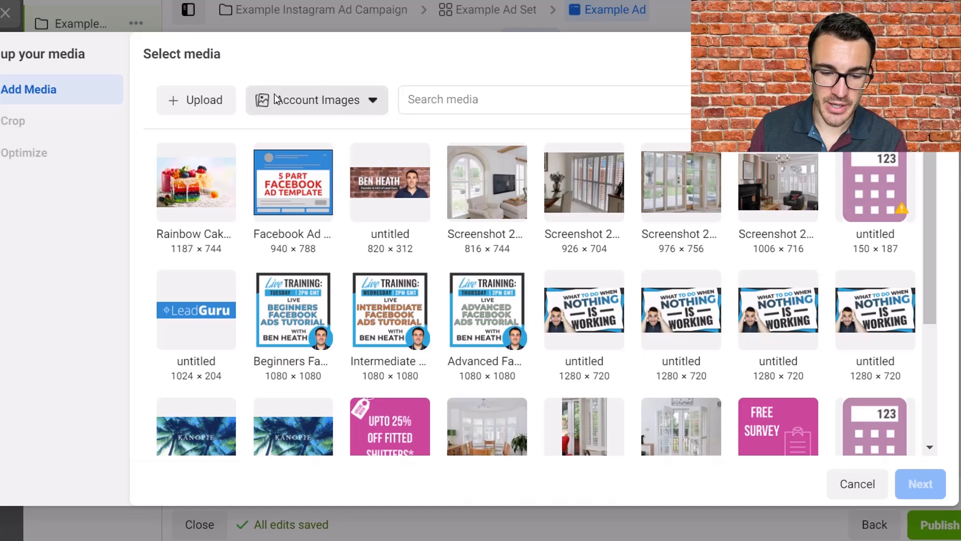
pyautogui.click(208, 197)
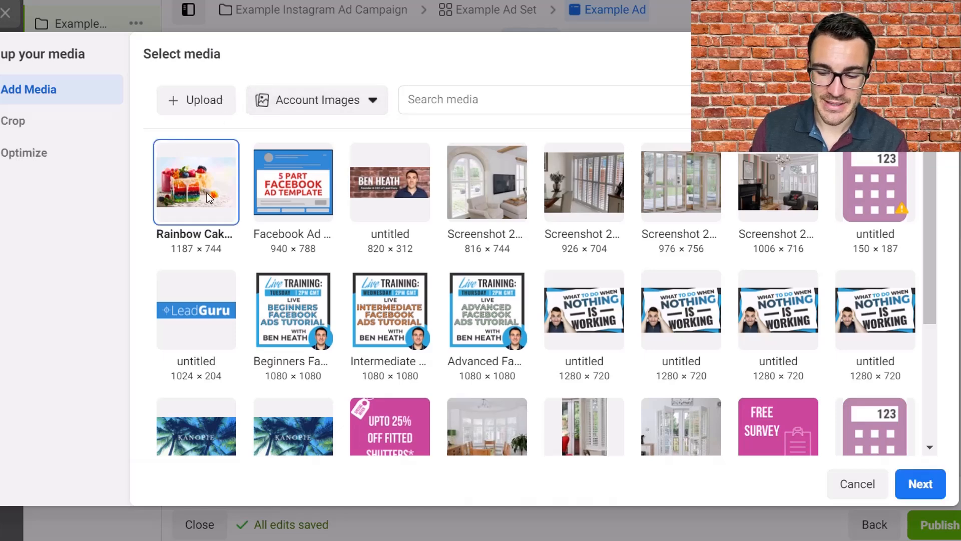
pyautogui.click(933, 487)
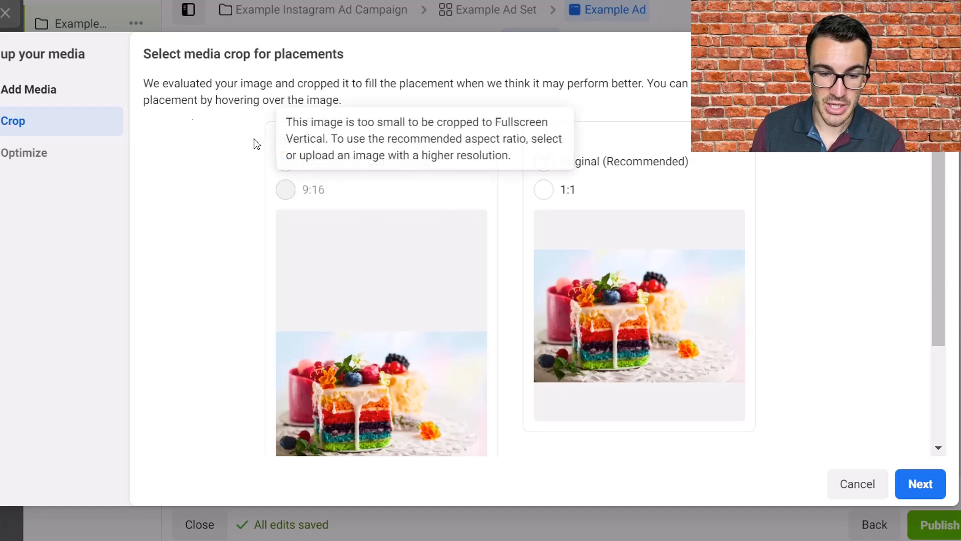
# Examine how the cake image fits the Stories and Feeds placements in its original aspect ratio
pyautogui.scroll(-3, 222, 327)
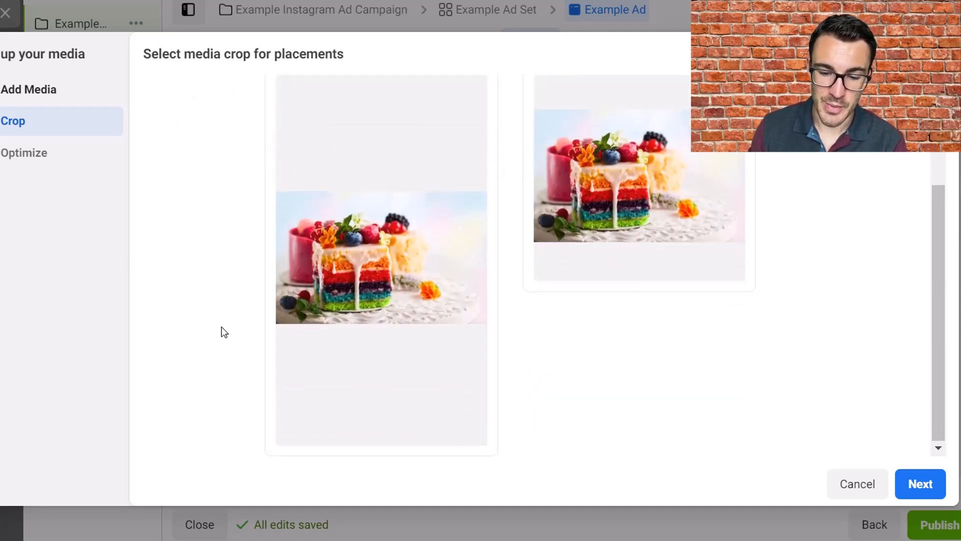
pyautogui.scroll(3, 222, 326)
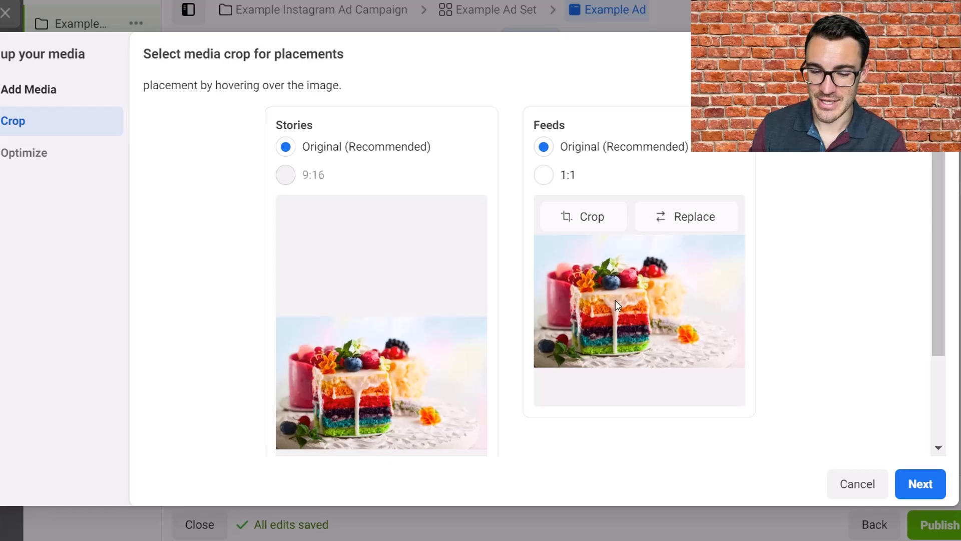
pyautogui.moveTo(289, 276)
pyautogui.scroll(1, 188, 301)
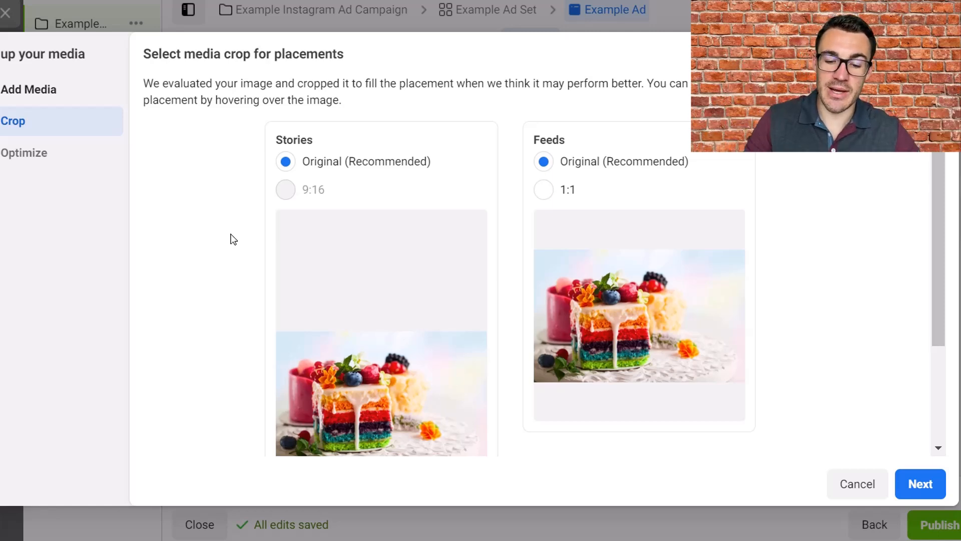
pyautogui.scroll(-2, 233, 239)
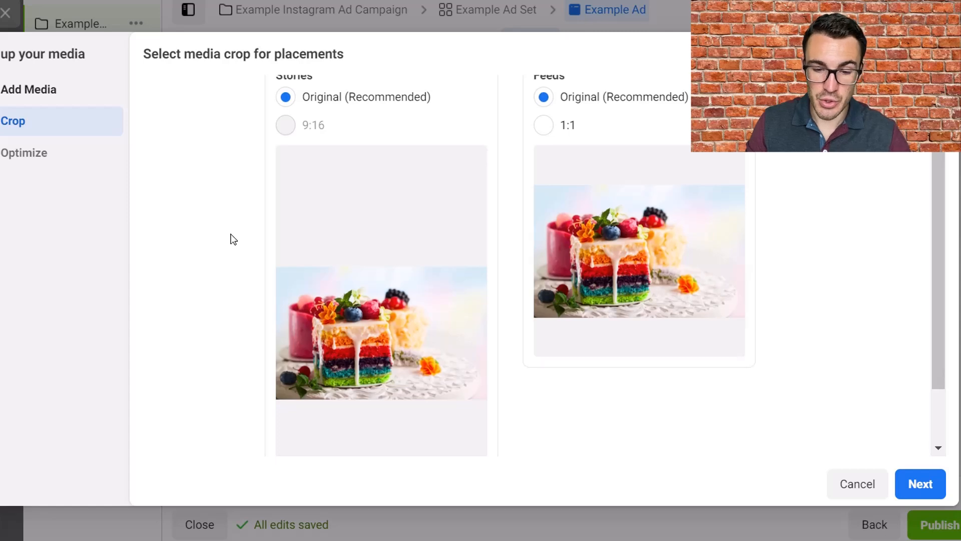
pyautogui.scroll(-1, 240, 296)
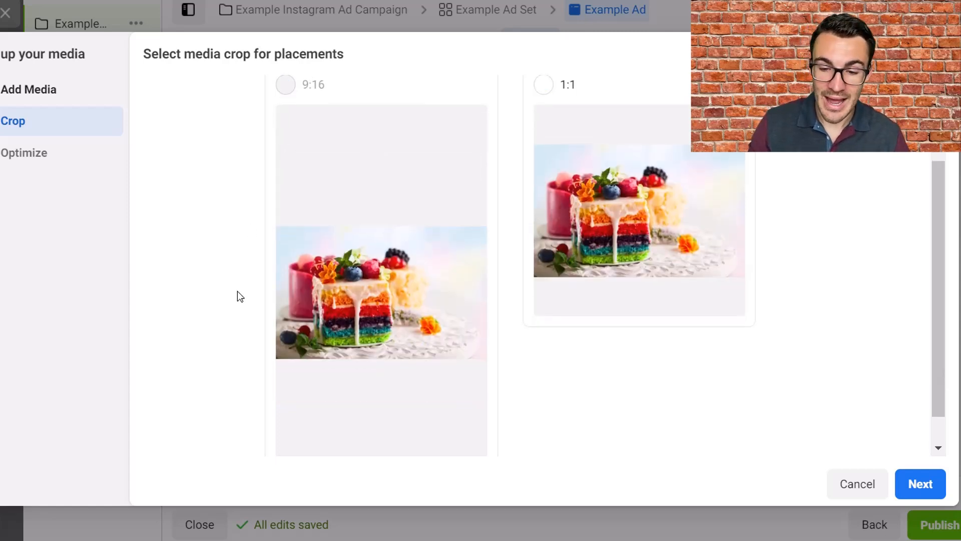
pyautogui.scroll(3, 237, 295)
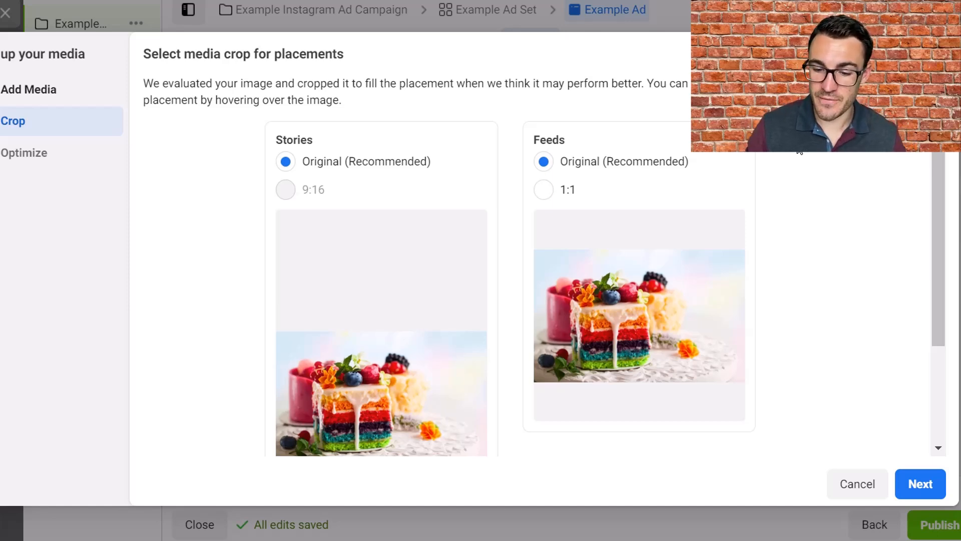
pyautogui.moveTo(702, 288)
pyautogui.scroll(-1, 702, 322)
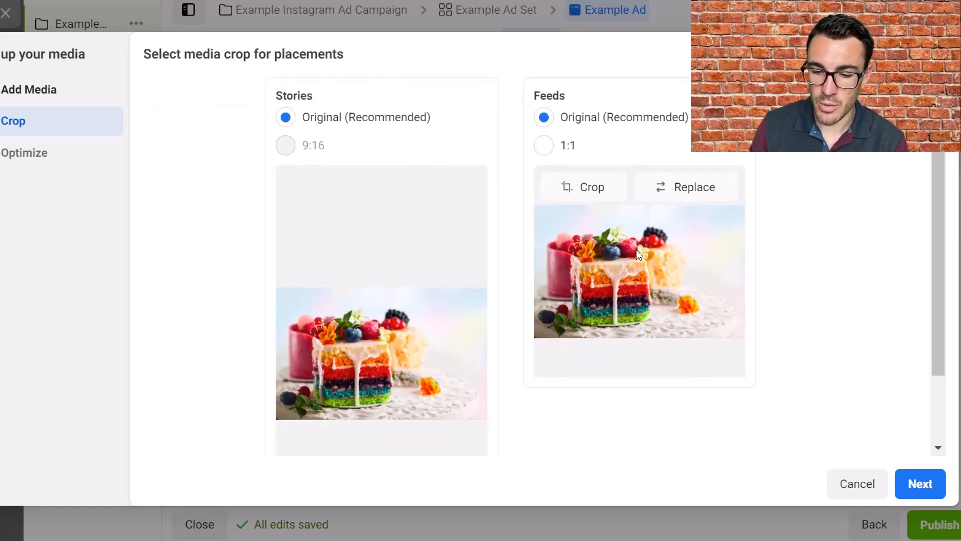
# Set the Feeds crop to 1:1 and compare it with the Stories version and its crop options
pyautogui.click(545, 147)
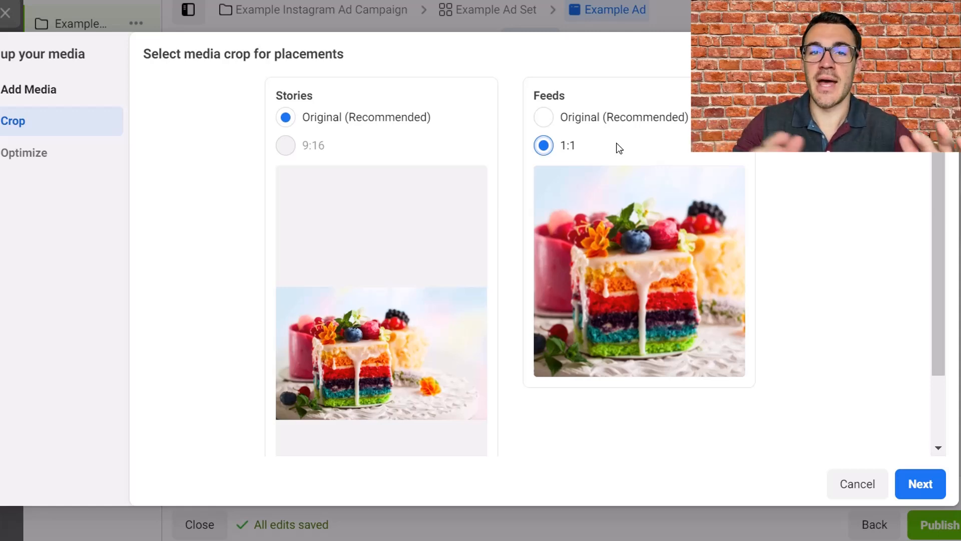
pyautogui.scroll(-2, 619, 147)
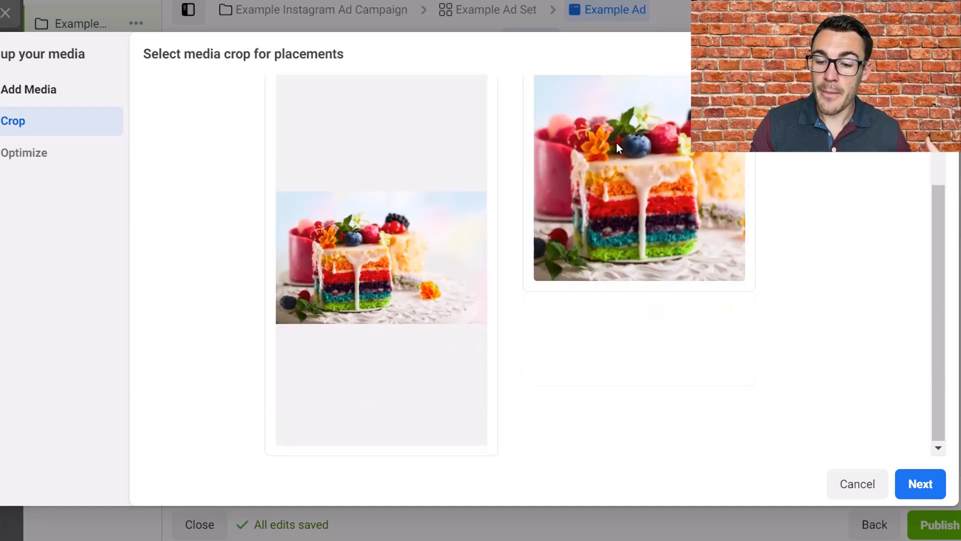
pyautogui.scroll(2, 436, 319)
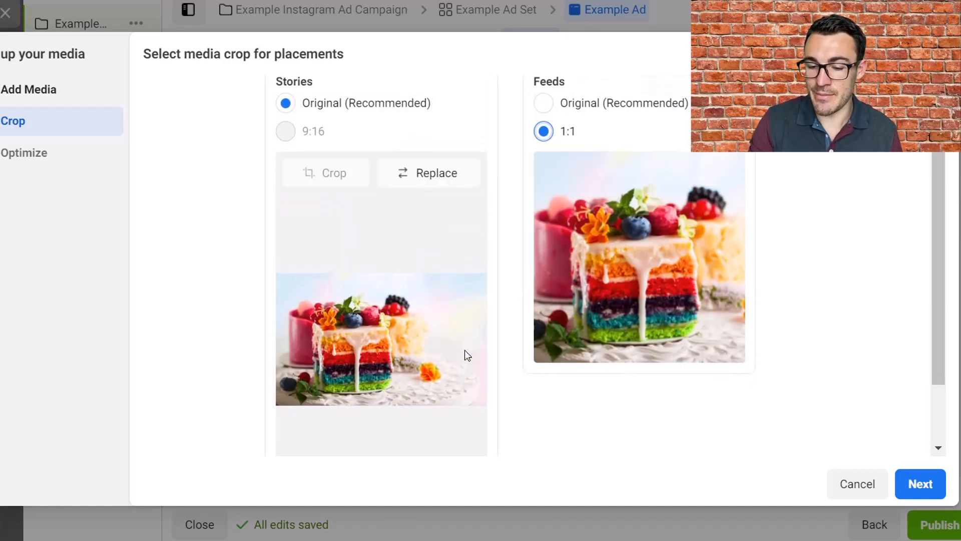
pyautogui.moveTo(625, 257)
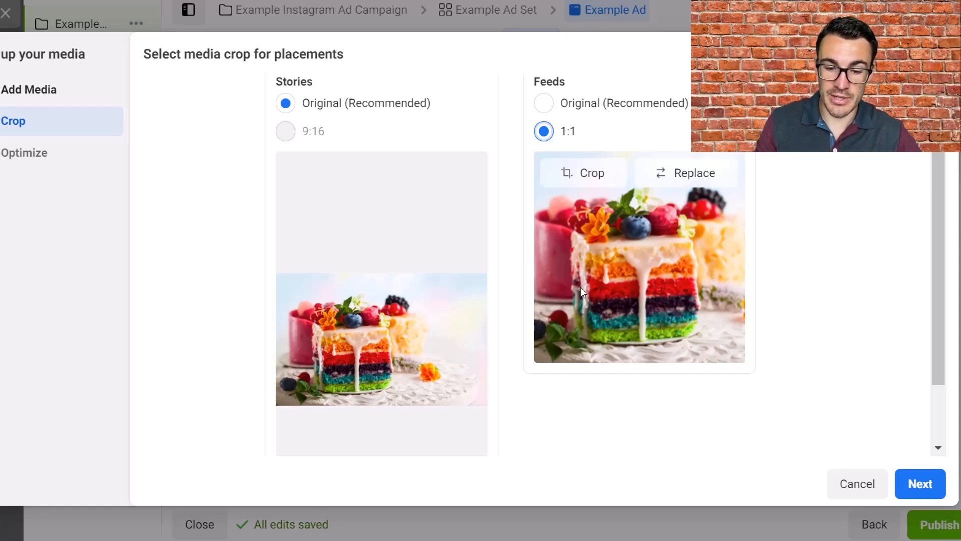
pyautogui.moveTo(436, 253)
pyautogui.scroll(-1, 377, 202)
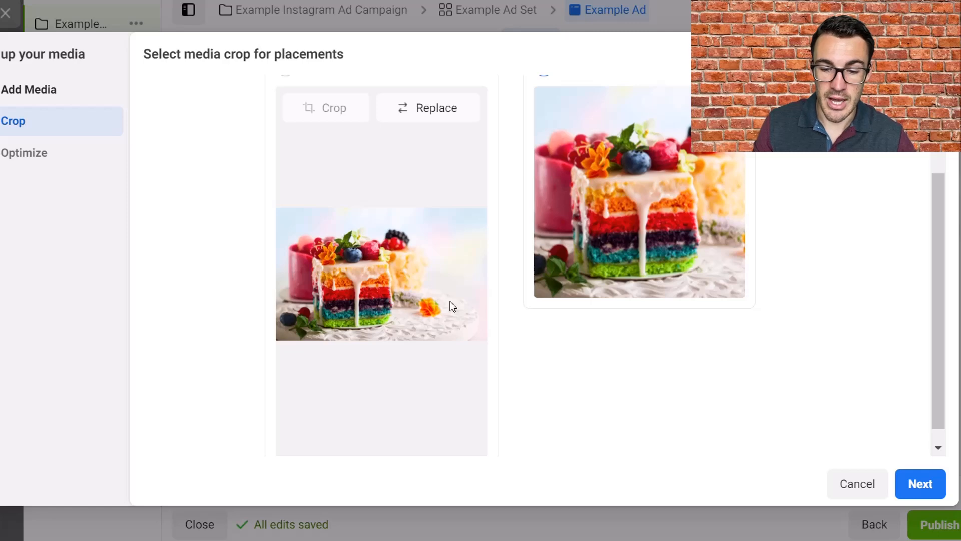
pyautogui.scroll(2, 551, 325)
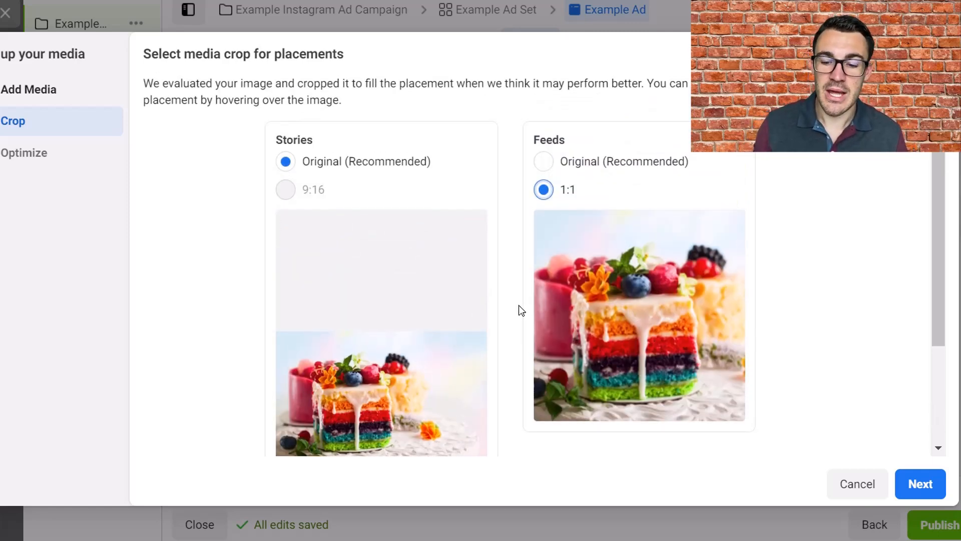
pyautogui.moveTo(368, 237)
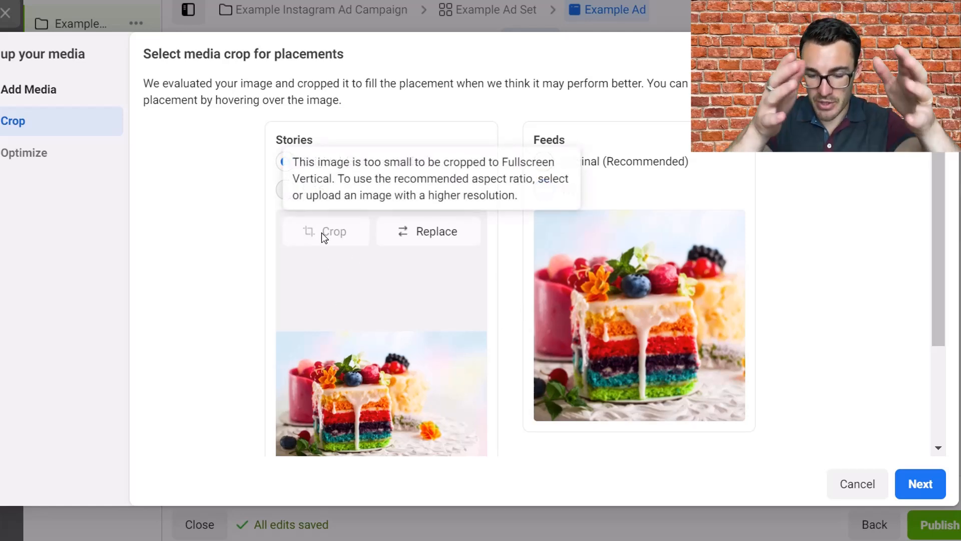
pyautogui.moveTo(557, 395)
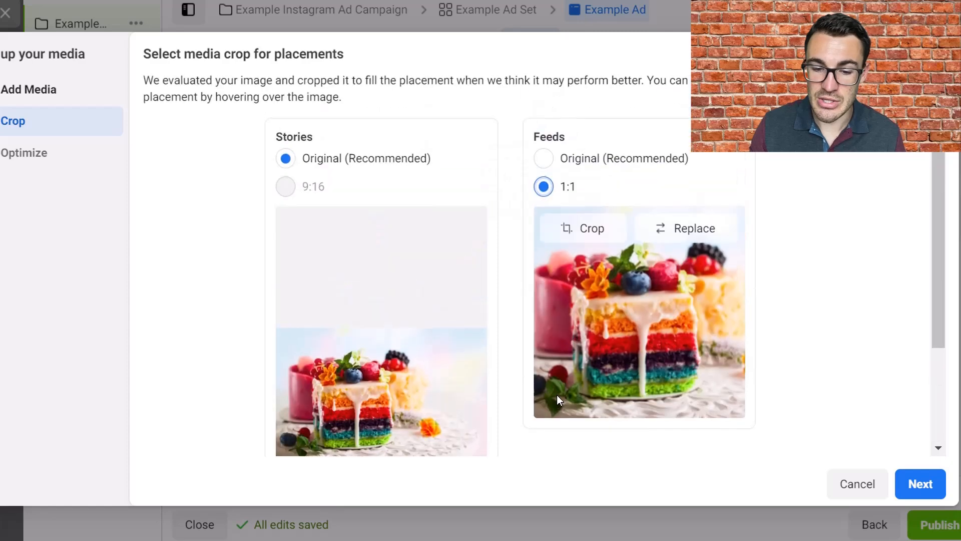
# Return the Feeds crop to Original and try a custom square crop of the cake image
pyautogui.click(554, 158)
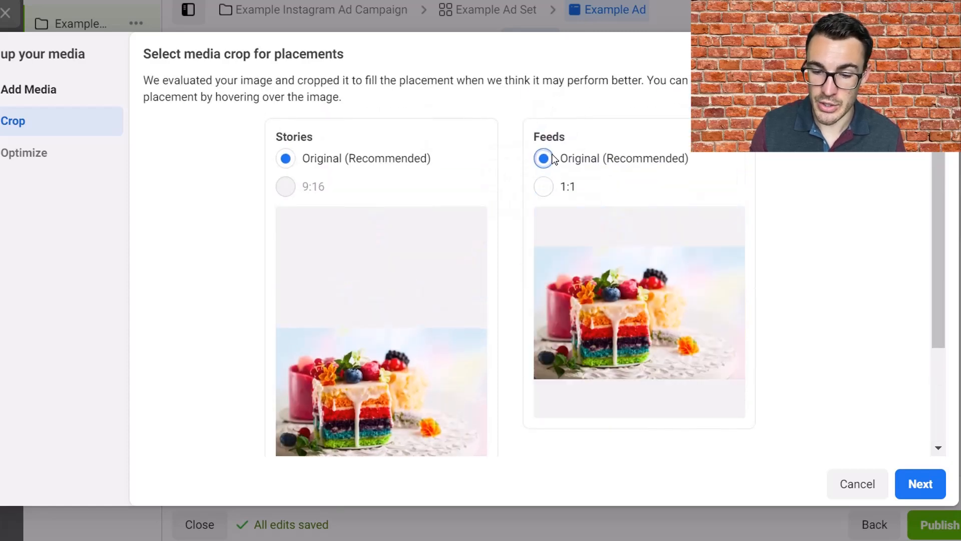
pyautogui.click(612, 234)
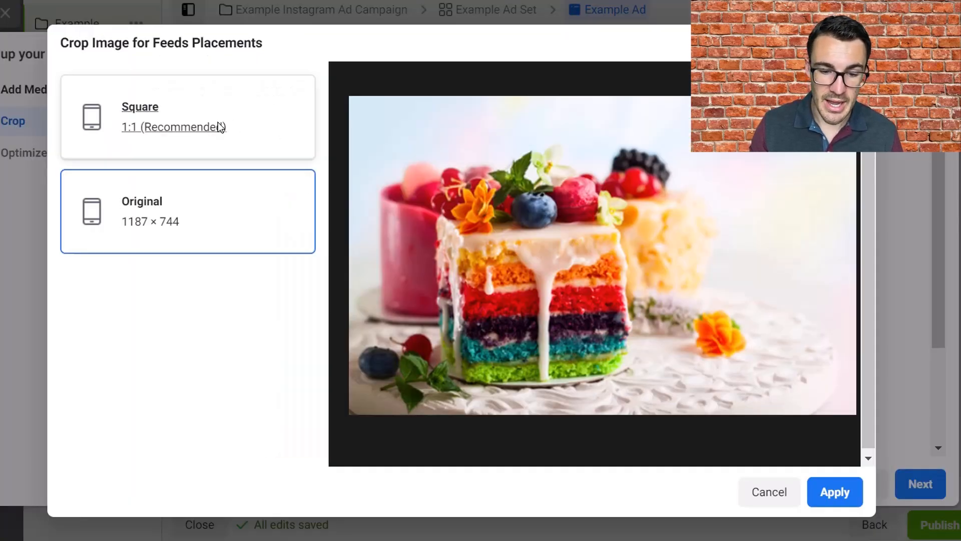
pyautogui.click(237, 126)
pyautogui.moveTo(684, 313); pyautogui.dragTo(599, 317)
pyautogui.click(797, 492)
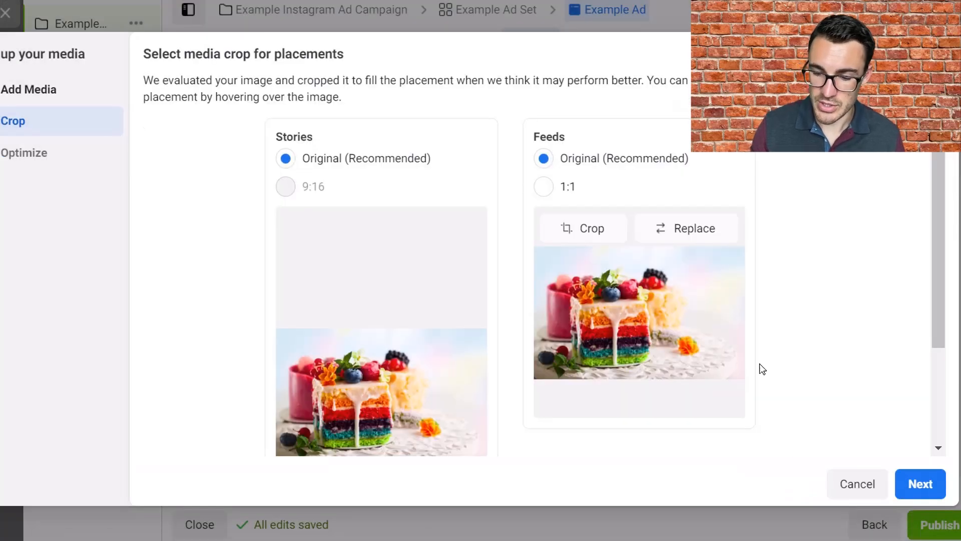
# Set the Feeds crop to 1:1 and check the replacement images available for the Stories placement without replacing anything
pyautogui.click(543, 188)
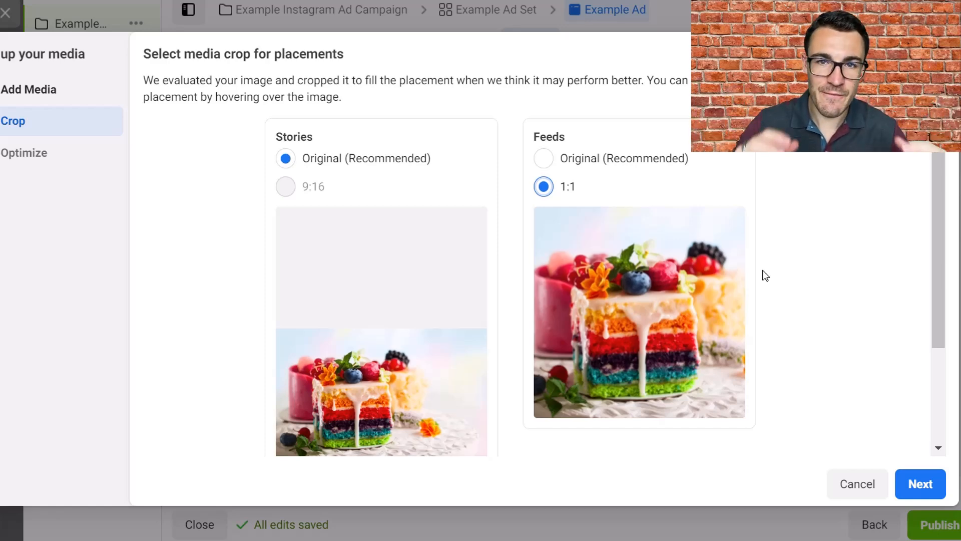
pyautogui.scroll(-1, 765, 275)
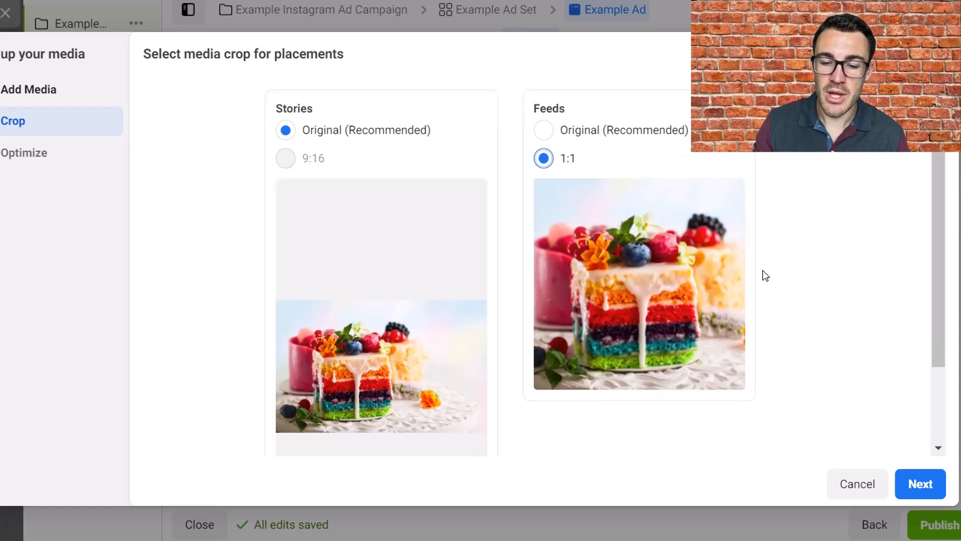
pyautogui.moveTo(627, 203)
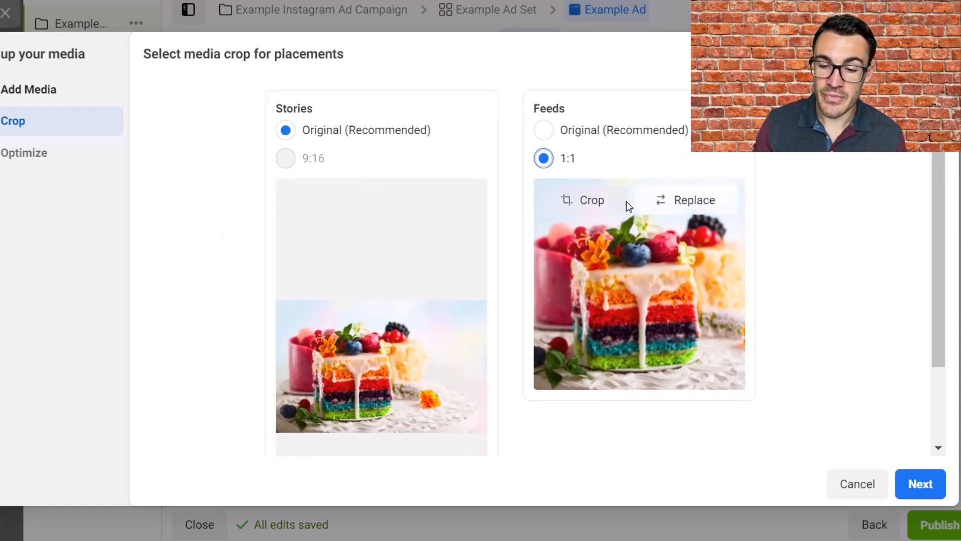
pyautogui.scroll(-1, 673, 345)
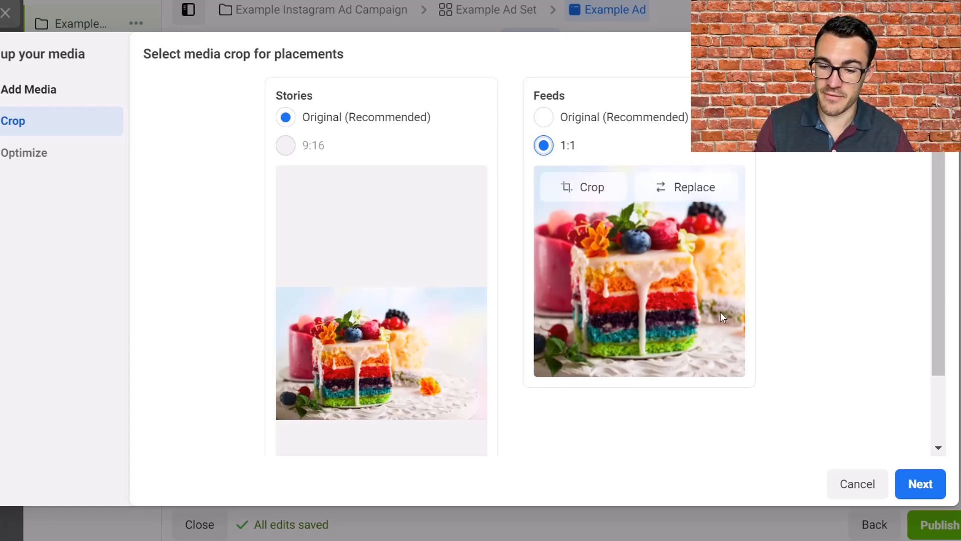
pyautogui.click(442, 190)
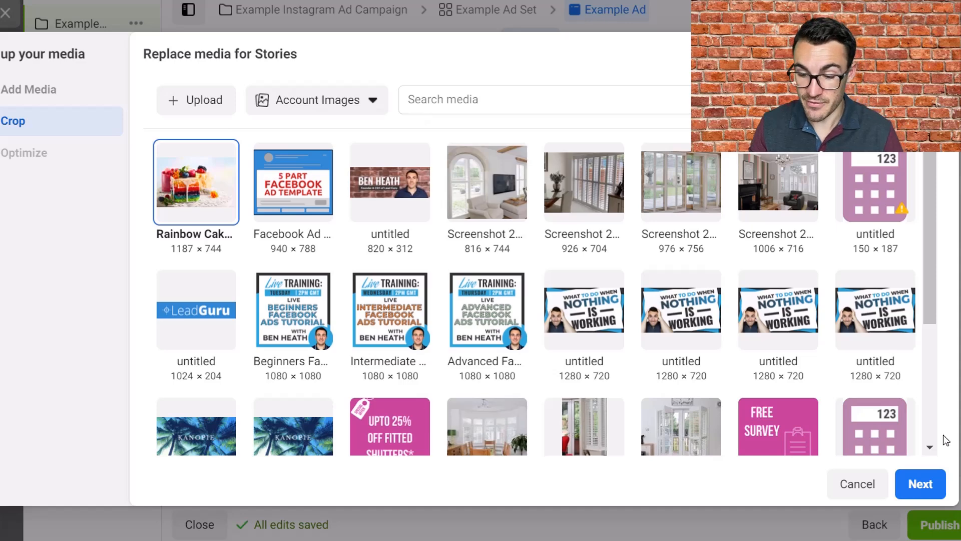
pyautogui.click(855, 482)
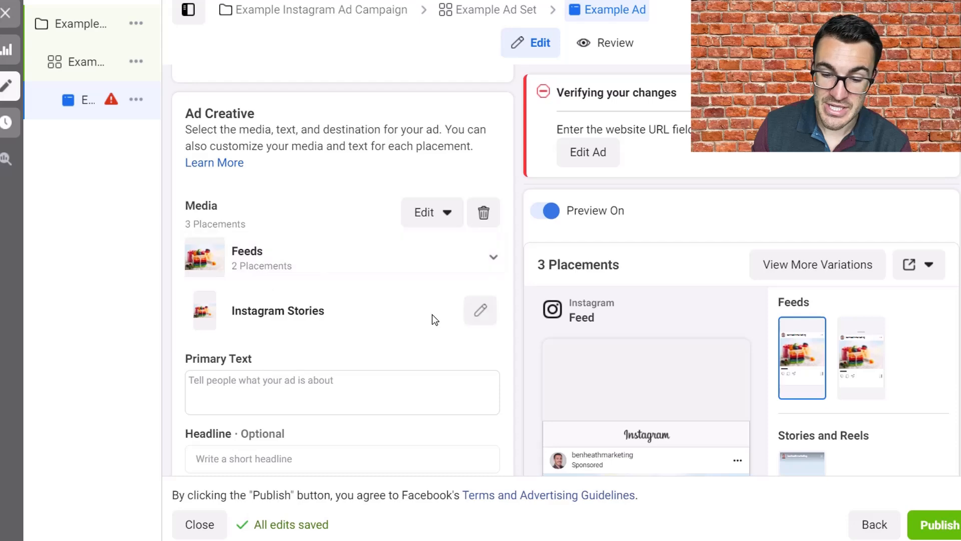
# Check the ad's placement previews and display the Instagram Stories version
pyautogui.scroll(-10, 510, 293)
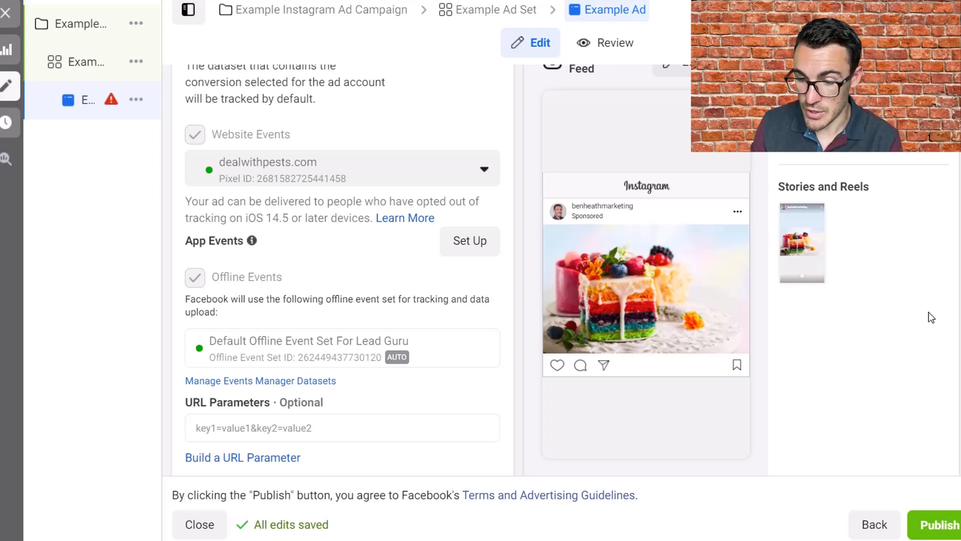
pyautogui.scroll(2, 717, 314)
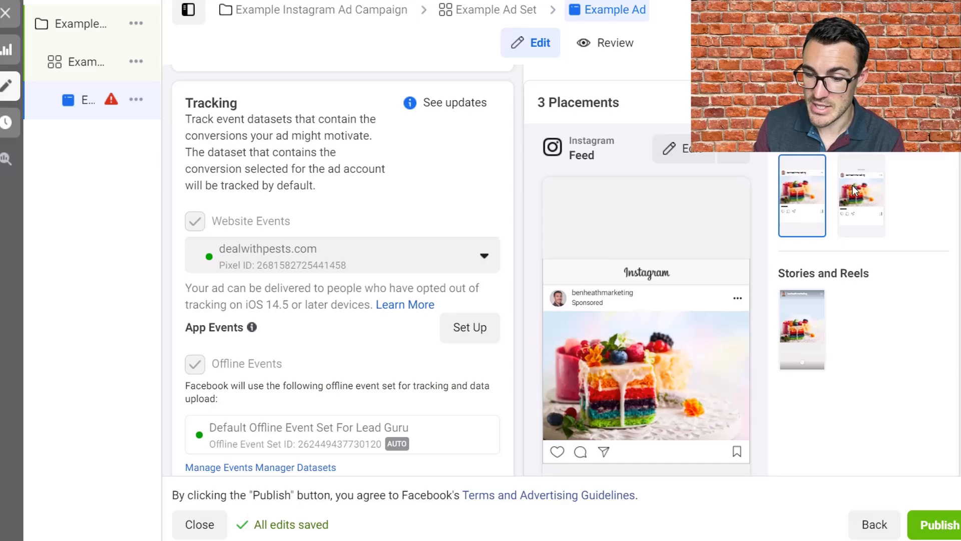
pyautogui.click(800, 320)
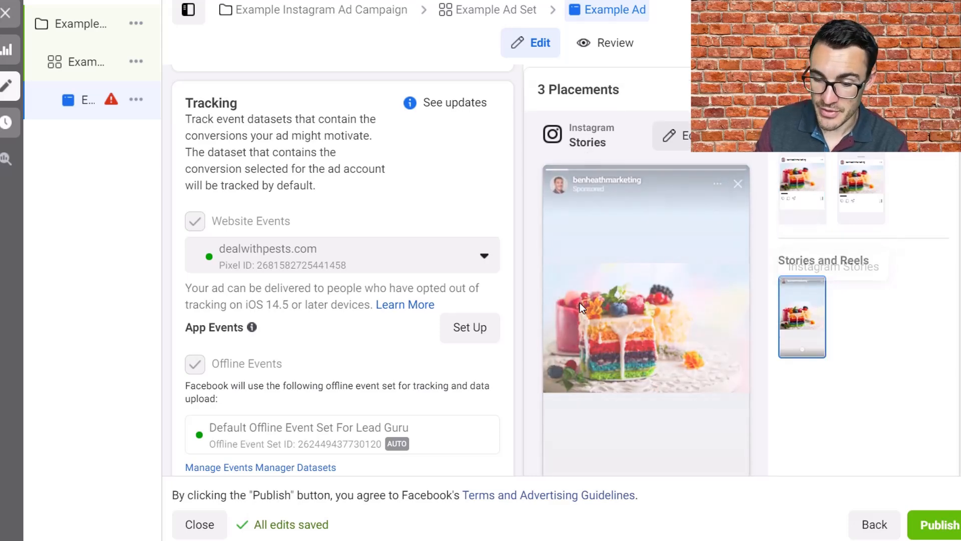
# Crop the Feeds cake image to Square 1:1, shift the crop area left to take in the berries beside the slice, and save it
pyautogui.scroll(-1, 677, 382)
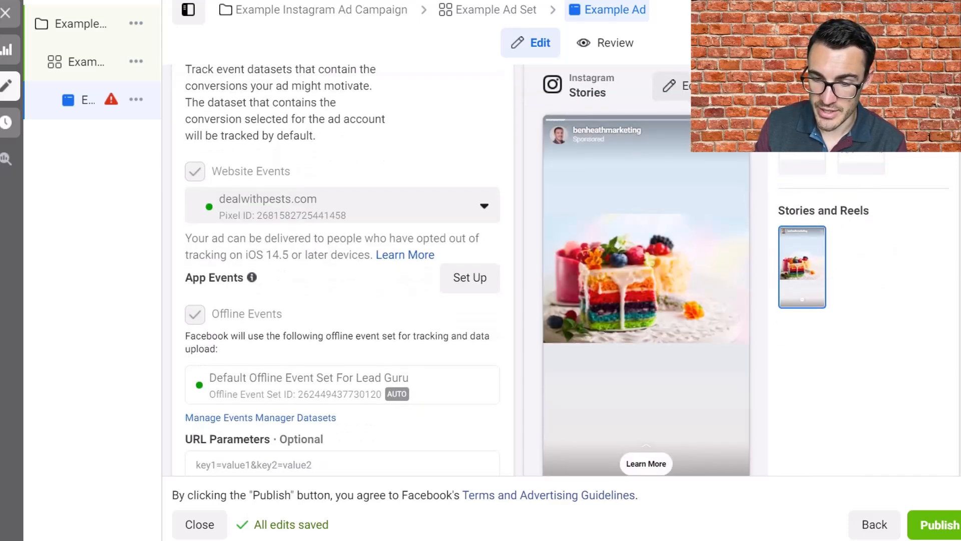
pyautogui.click(802, 138)
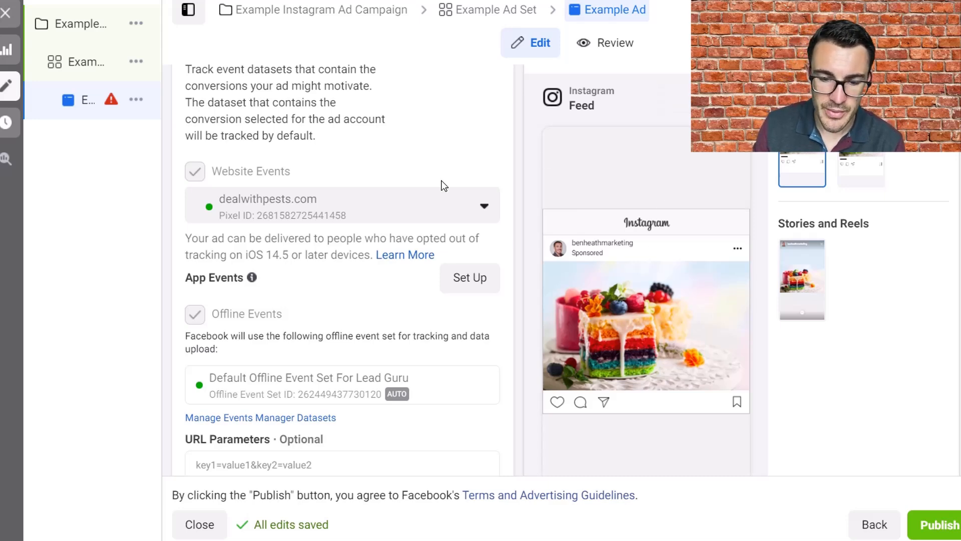
pyautogui.scroll(20, 441, 185)
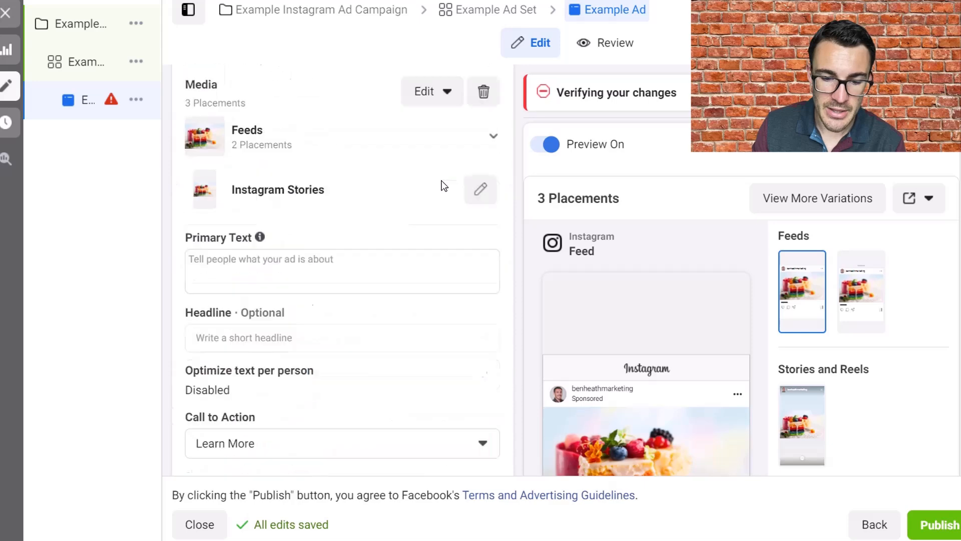
pyautogui.scroll(2, 442, 185)
pyautogui.click(469, 248)
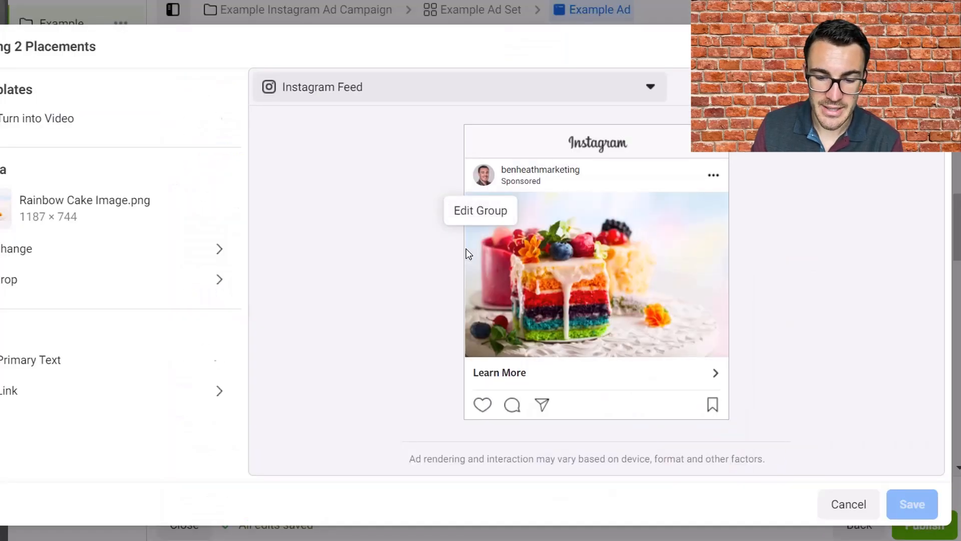
pyautogui.click(212, 249)
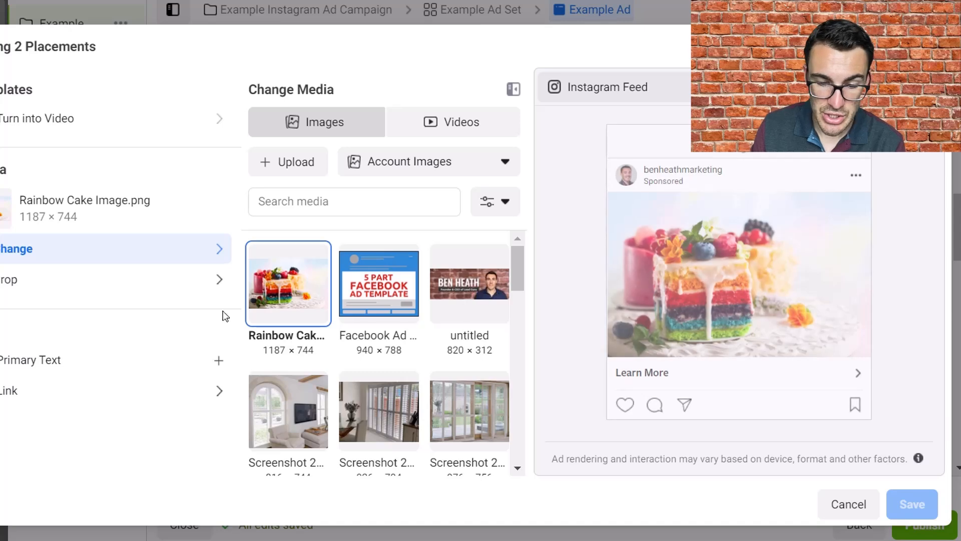
pyautogui.click(170, 279)
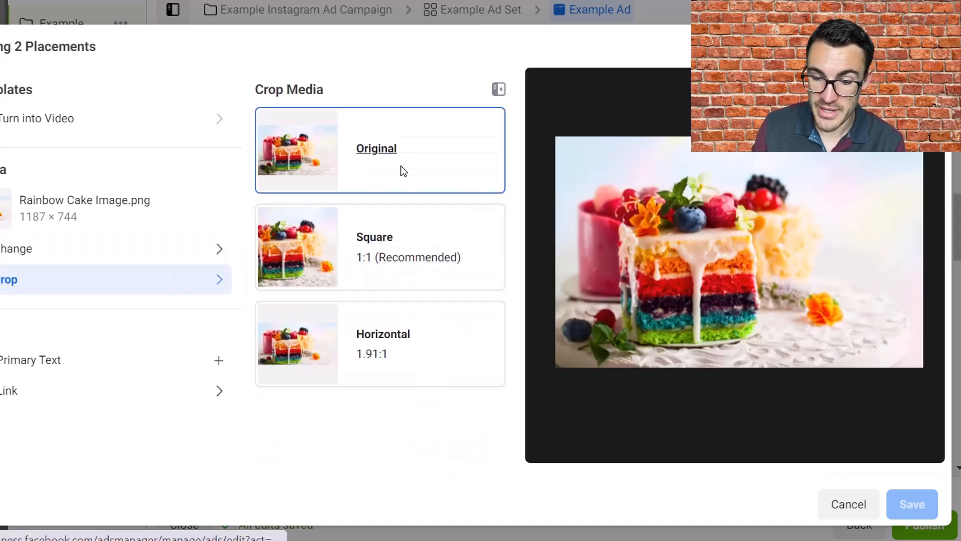
pyautogui.click(366, 252)
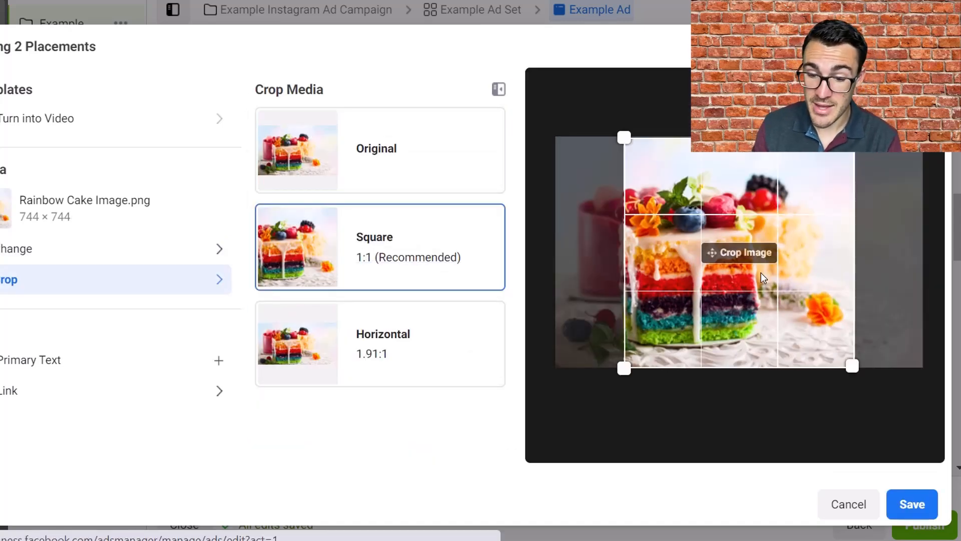
pyautogui.moveTo(761, 272); pyautogui.dragTo(706, 283)
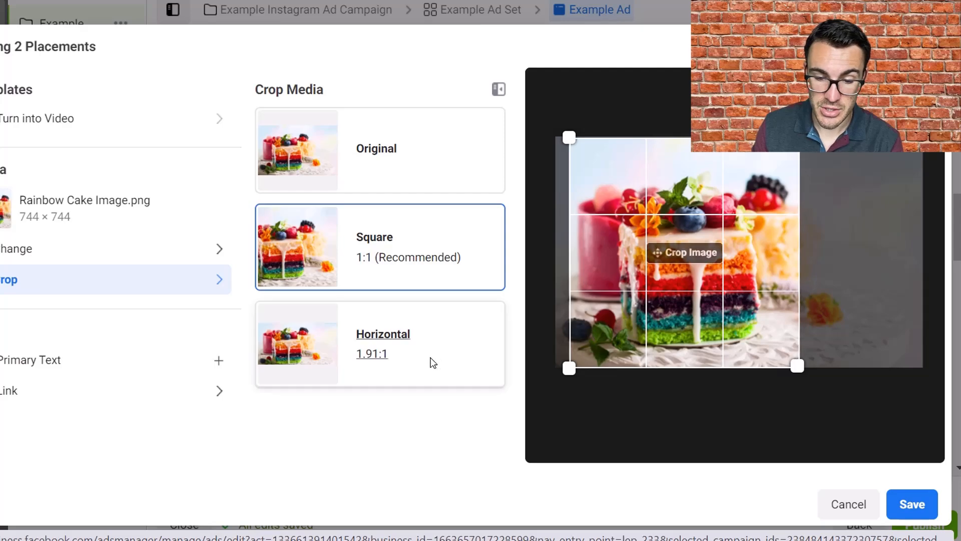
pyautogui.click(912, 505)
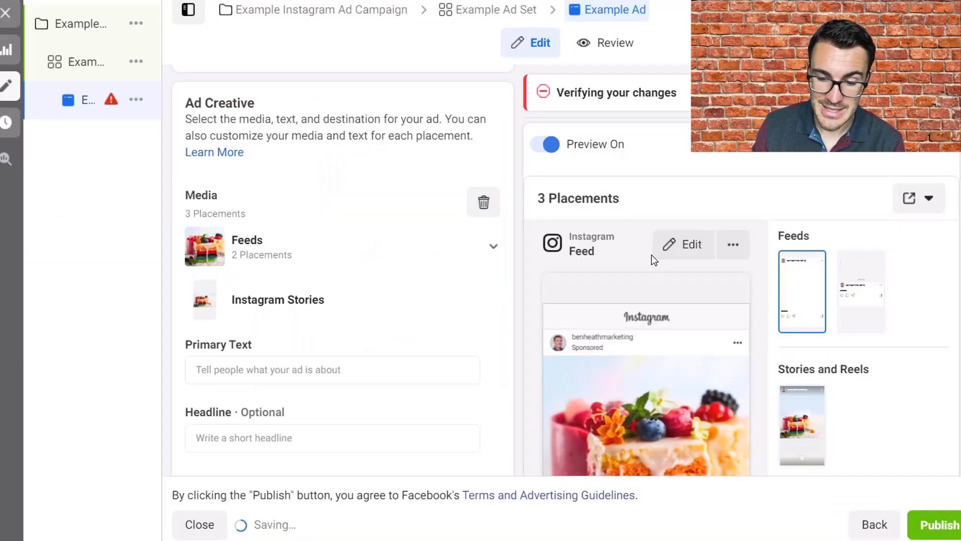
# Check the Instagram Feed preview with its square crop, and display the Instagram Stories version for comparison
pyautogui.scroll(-2, 759, 356)
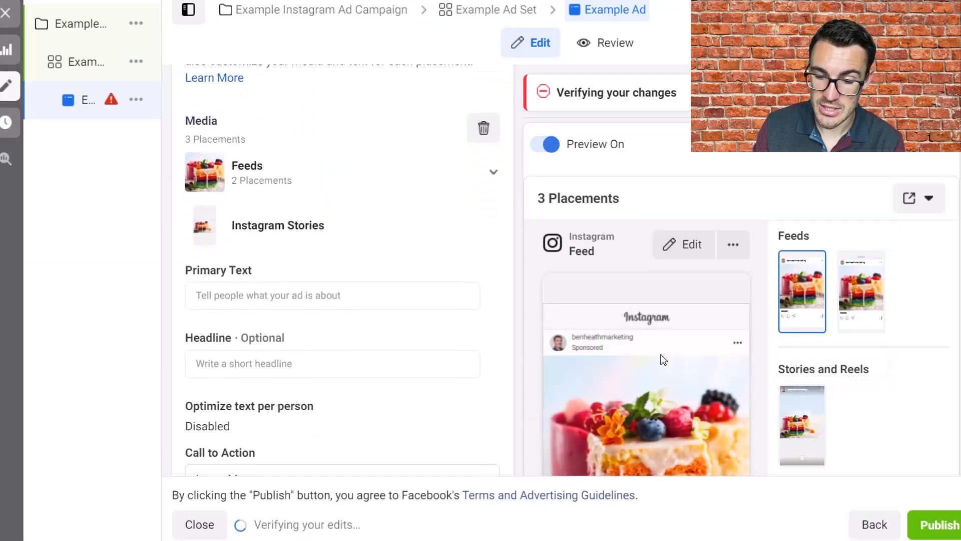
pyautogui.scroll(-2, 655, 359)
pyautogui.scroll(-10, 651, 359)
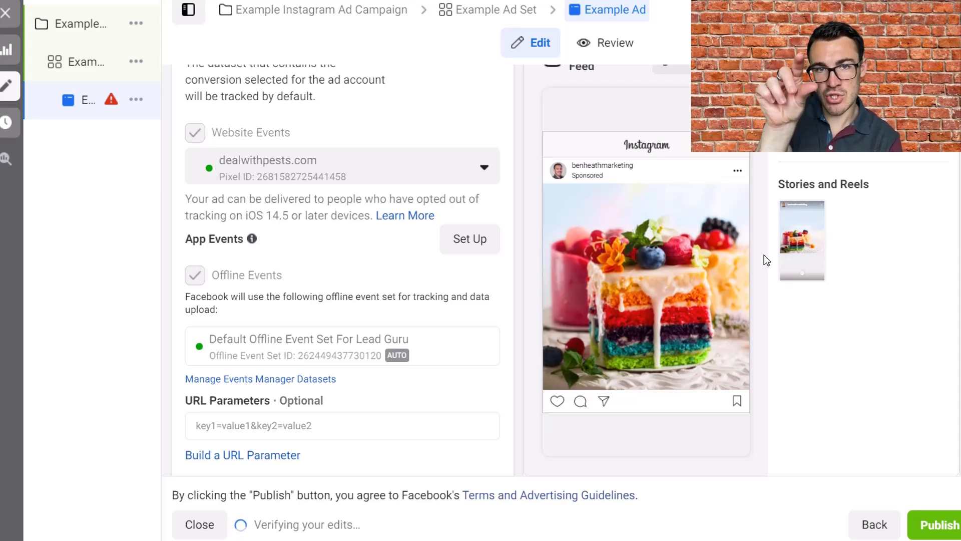
pyautogui.click(807, 244)
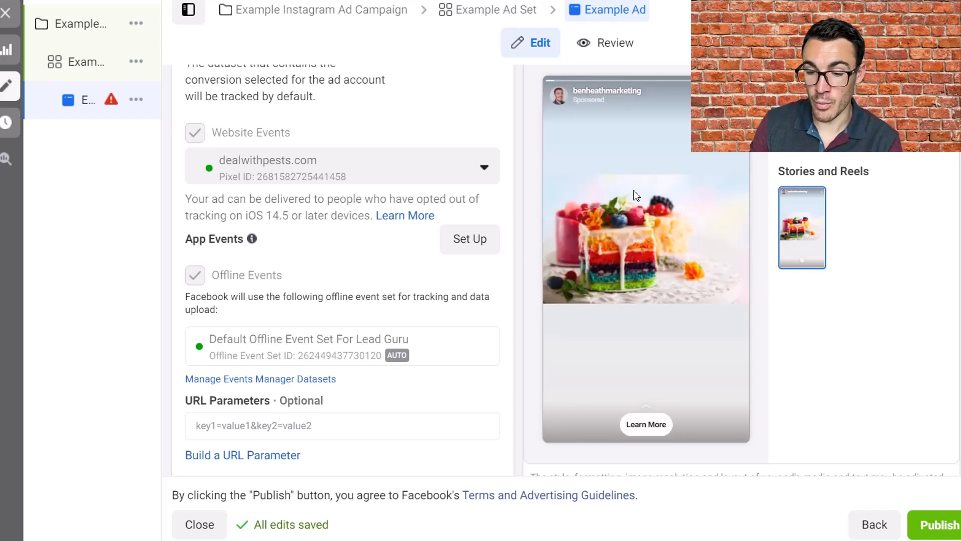
# Compare the Vertical 9:16 and Square 1:1 crops for Instagram Stories, shift the crop area left over the cake, and save the Square version
pyautogui.scroll(10, 518, 236)
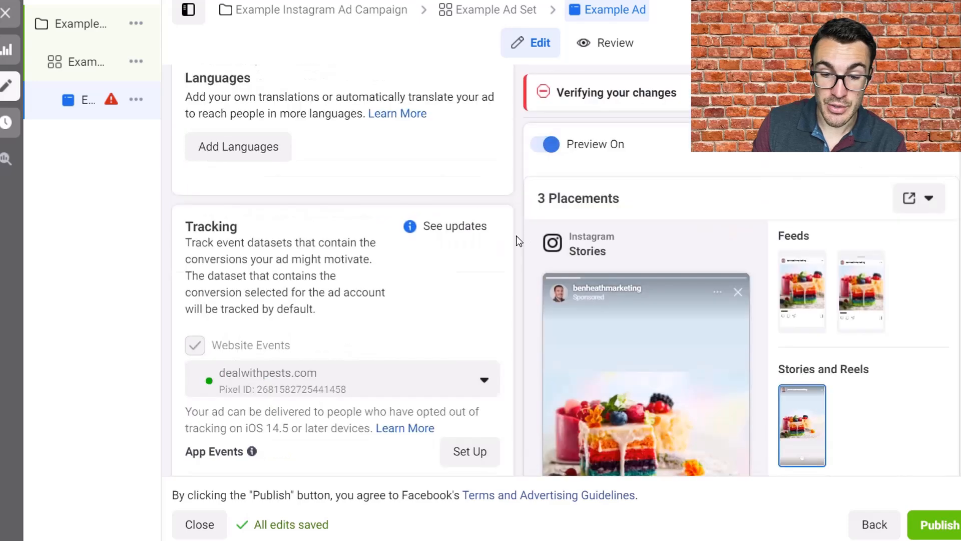
pyautogui.scroll(10, 445, 225)
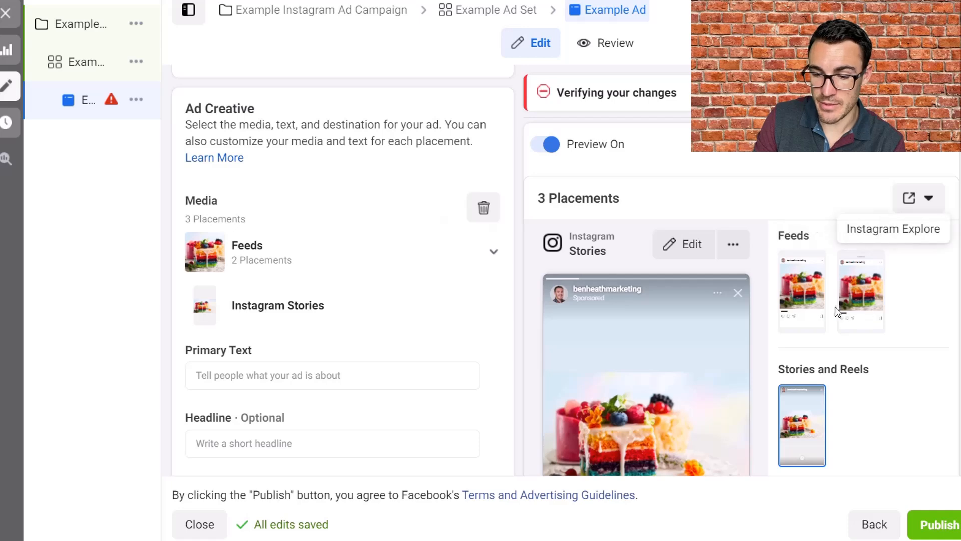
pyautogui.click(491, 316)
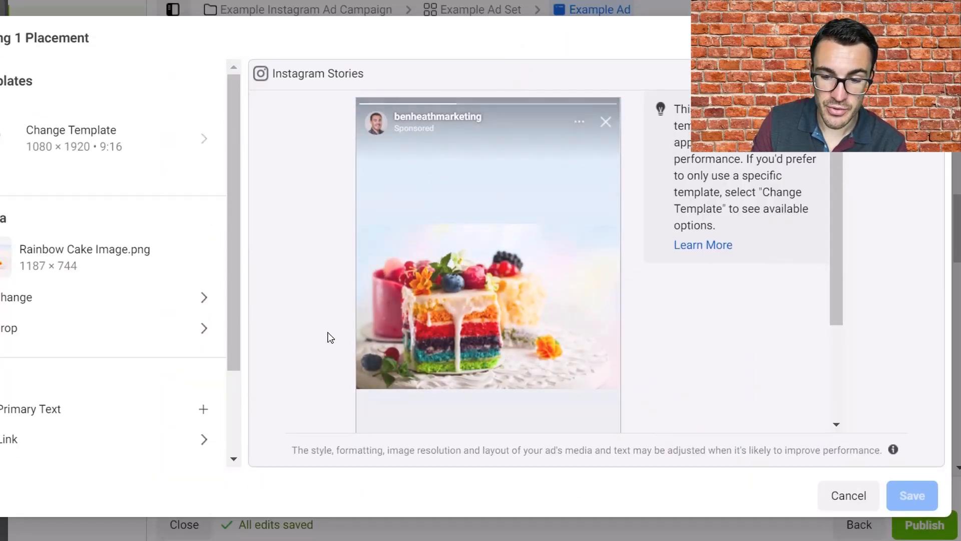
pyautogui.click(79, 327)
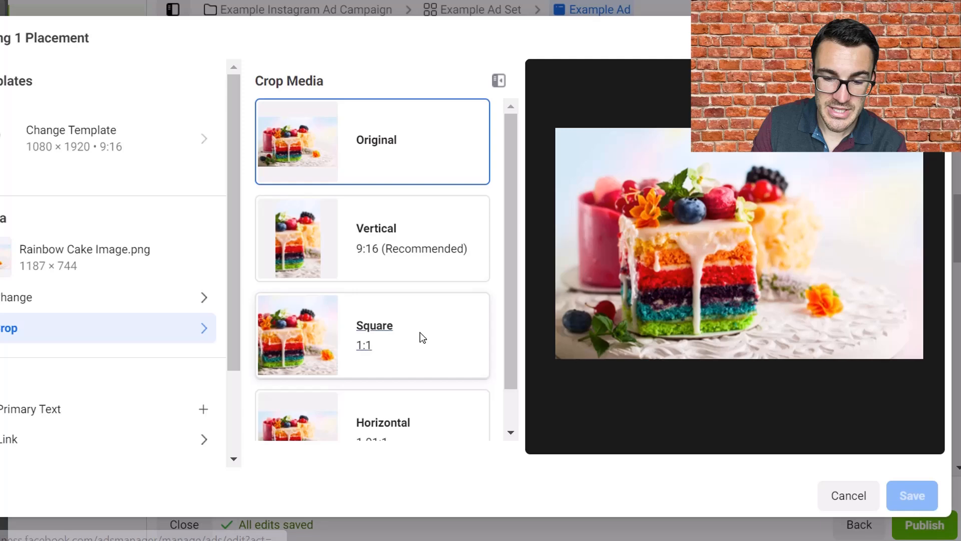
pyautogui.click(420, 248)
pyautogui.click(371, 343)
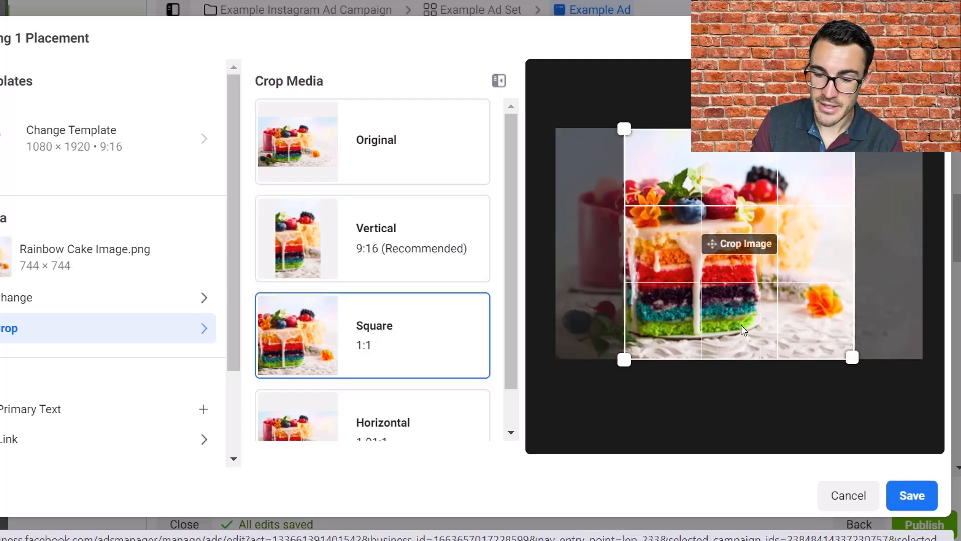
pyautogui.click(400, 241)
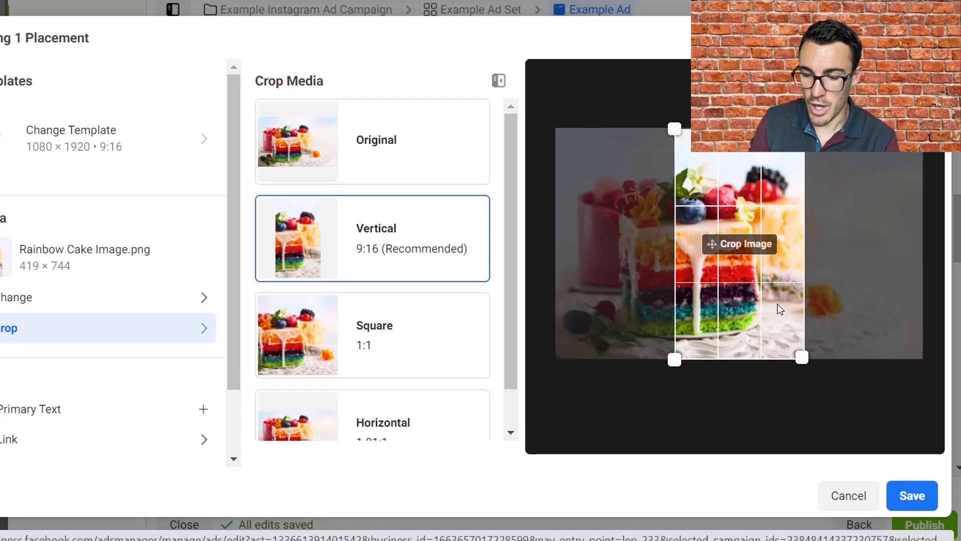
pyautogui.moveTo(778, 307); pyautogui.dragTo(693, 288)
pyautogui.click(465, 335)
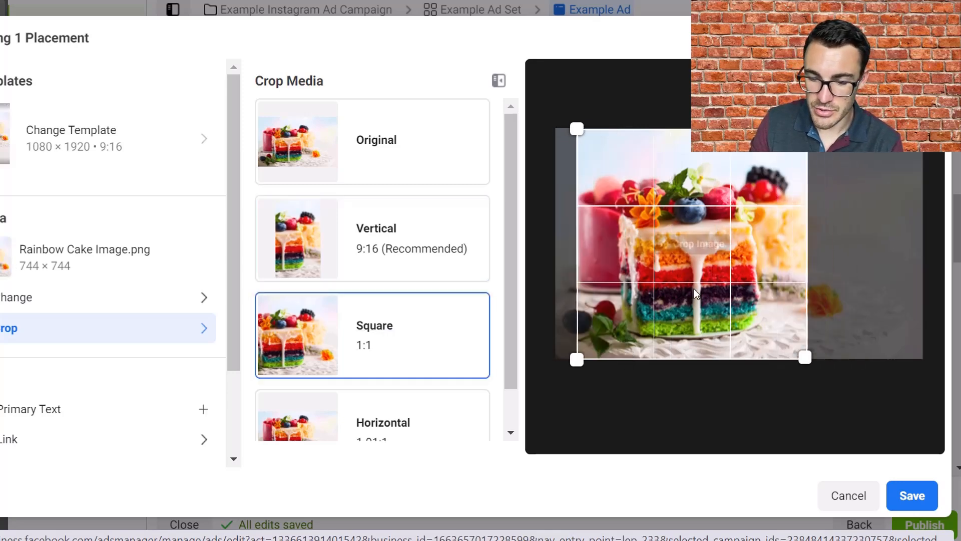
pyautogui.click(912, 495)
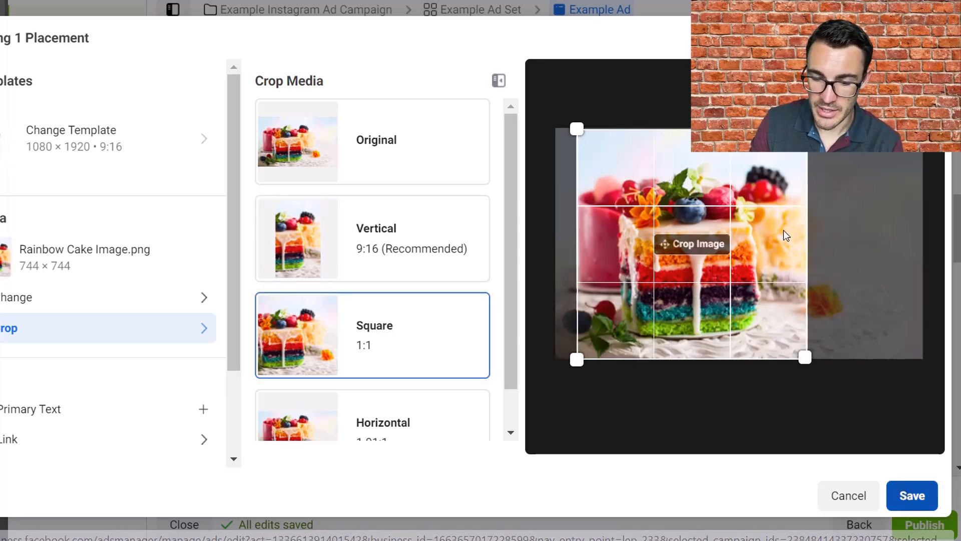
# Compare the square-cropped Instagram Stories preview with the Instagram Feed preview
pyautogui.scroll(-8, 521, 382)
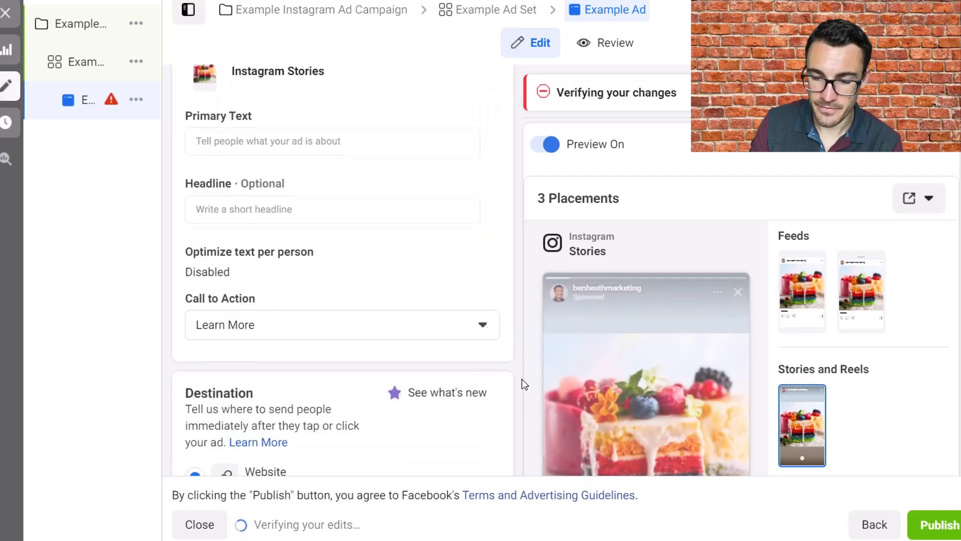
pyautogui.scroll(-10, 795, 378)
pyautogui.scroll(1, 794, 382)
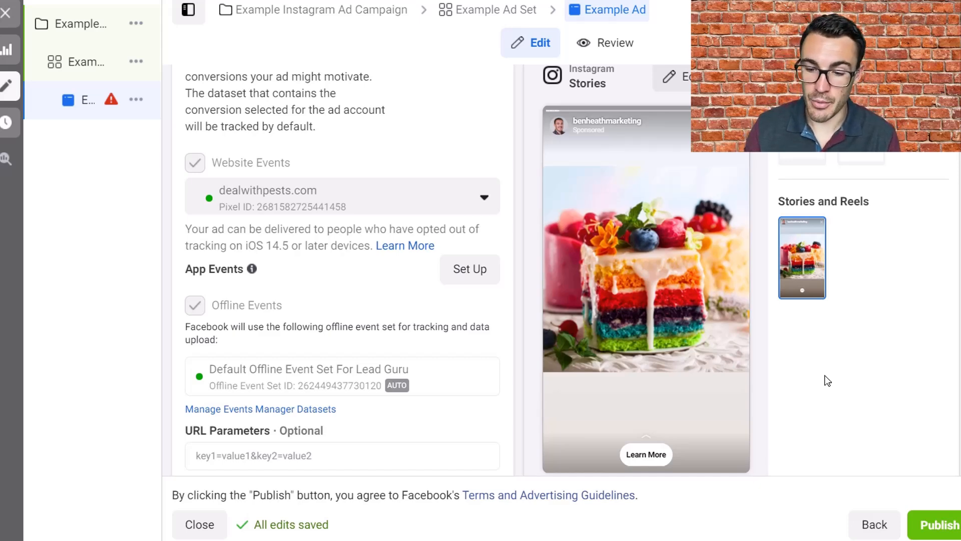
pyautogui.scroll(1, 826, 379)
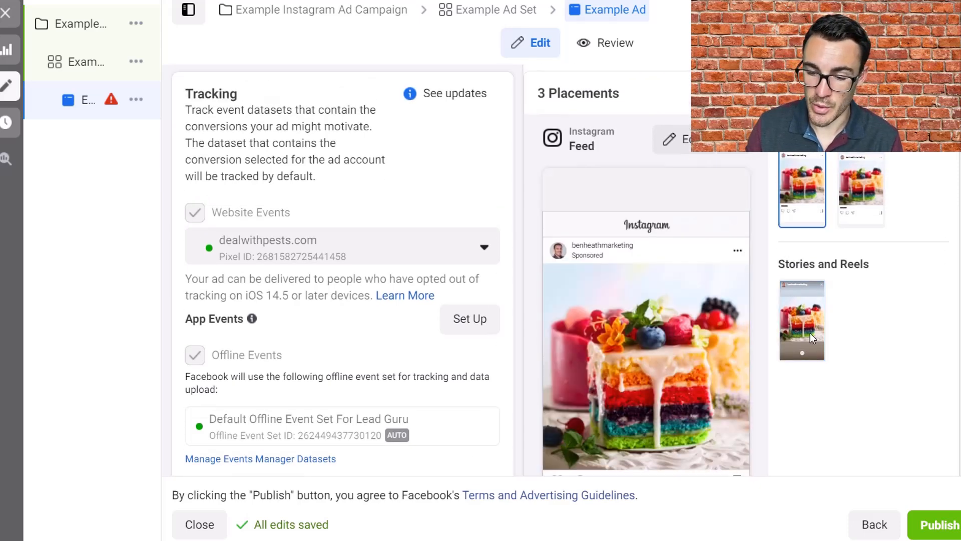
pyautogui.scroll(-1, 802, 313)
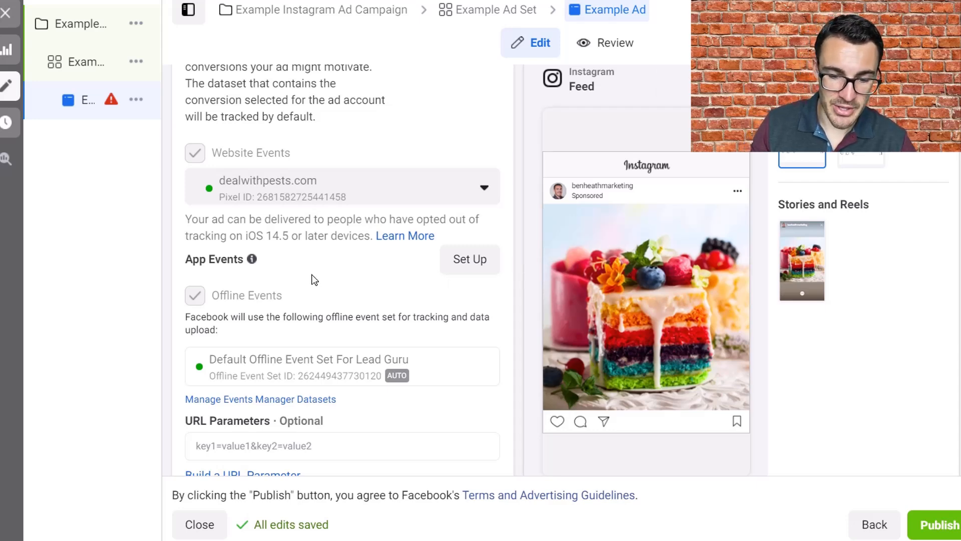
# Switch to the Rainbow Cake Ad Copy document in Word and copy all the paragraphs under Primary Text
pyautogui.scroll(12, 311, 279)
pyautogui.scroll(5, 313, 279)
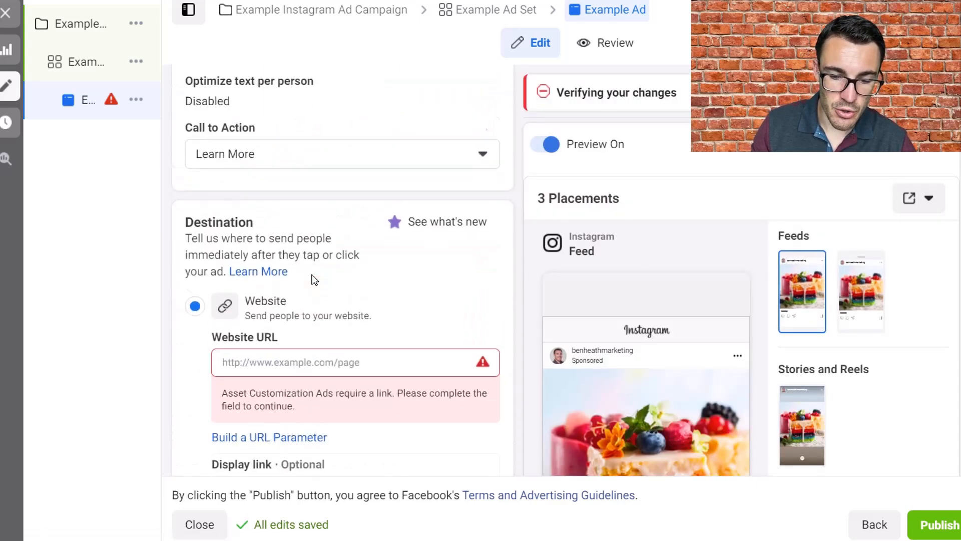
pyautogui.scroll(5, 313, 279)
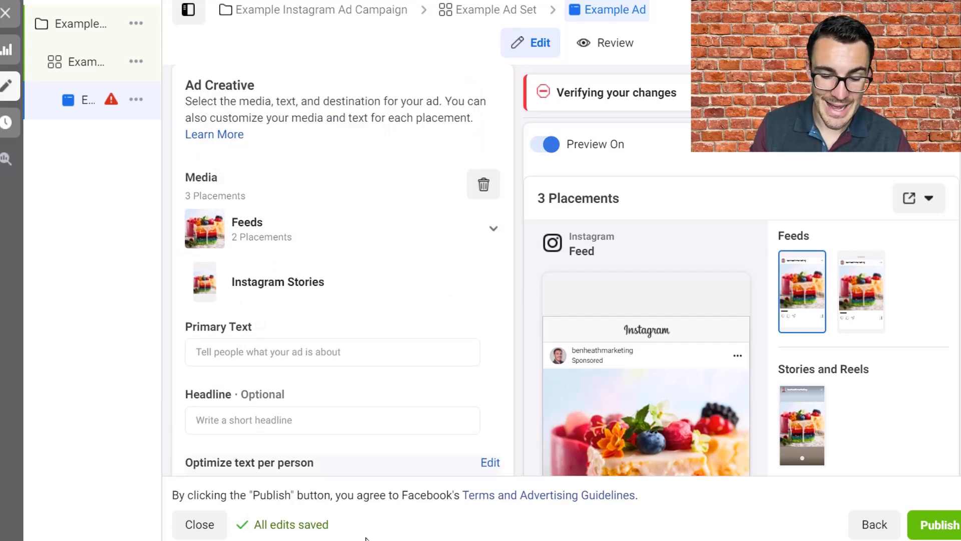
pyautogui.click(513, 463)
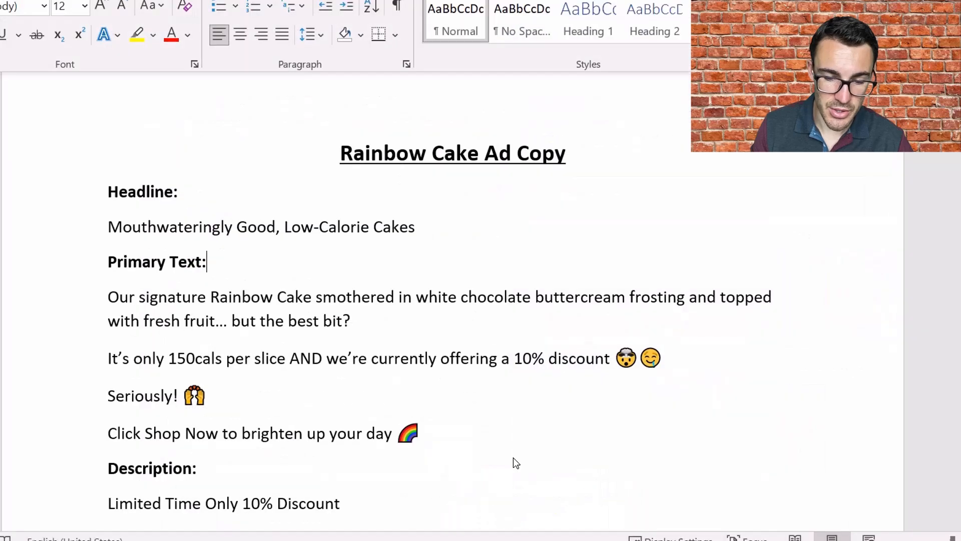
pyautogui.scroll(-1, 335, 302)
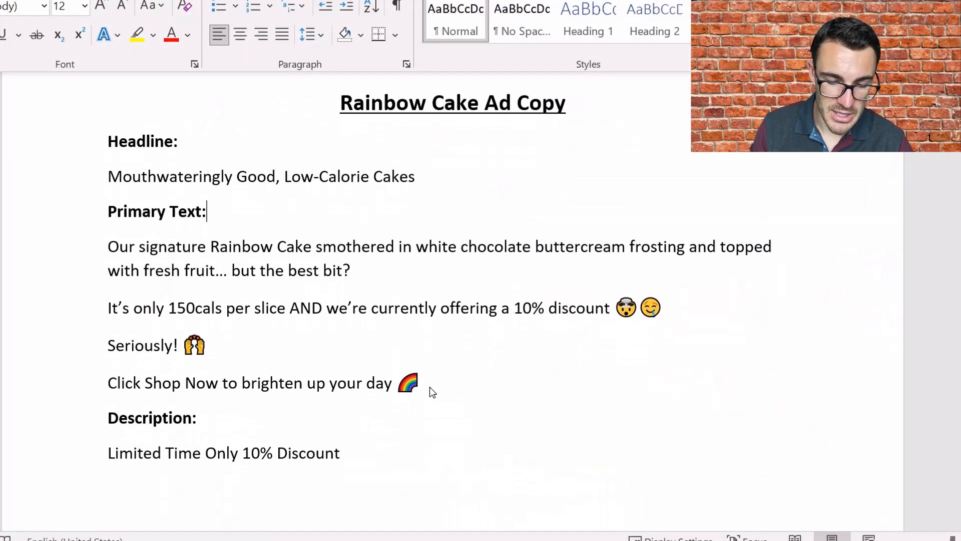
pyautogui.moveTo(429, 386); pyautogui.dragTo(119, 251)
pyautogui.hotkey('ctrl', 'c')
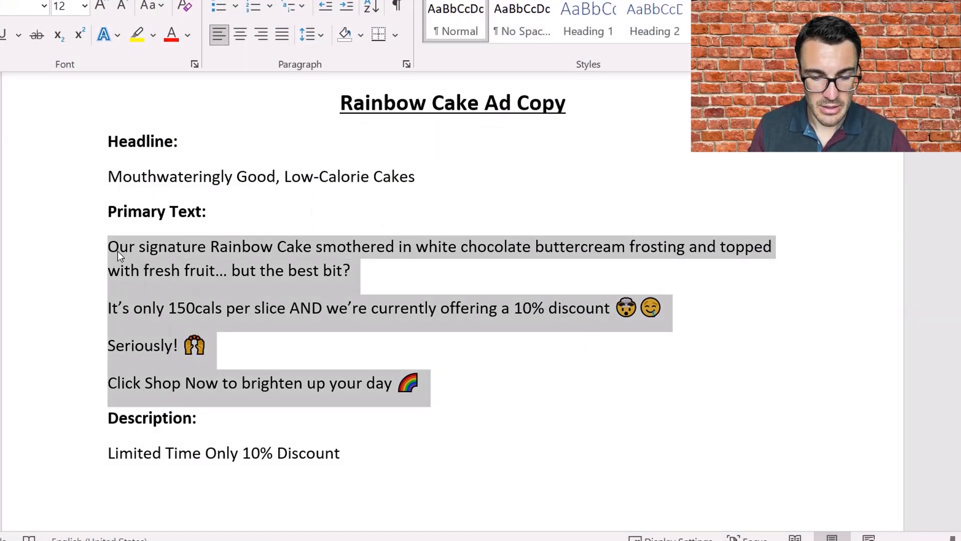
# Return to Ads Manager and paste the copied rainbow cake copy as the ad's Primary Text
pyautogui.hotkey('alt', 'Tab')
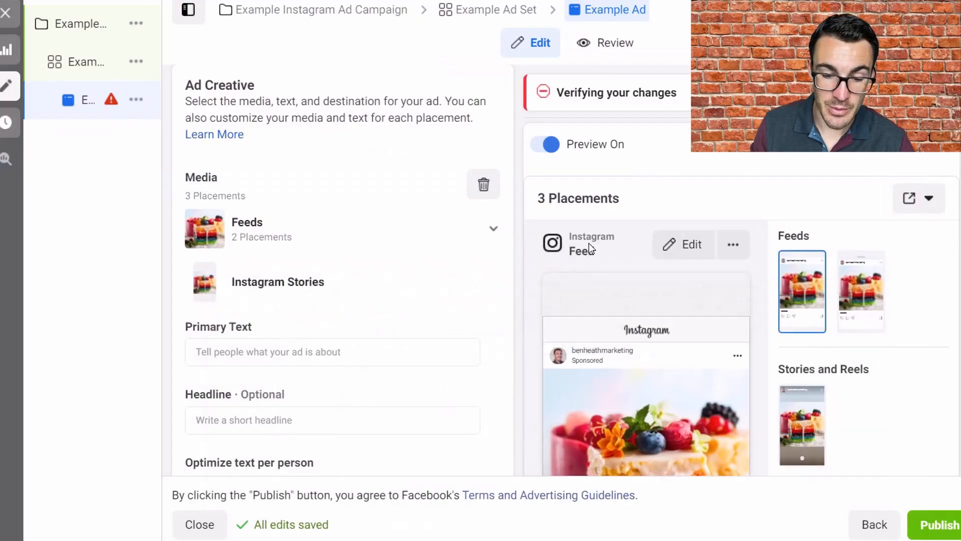
pyautogui.click(233, 360)
pyautogui.hotkey('ctrl', 'v')
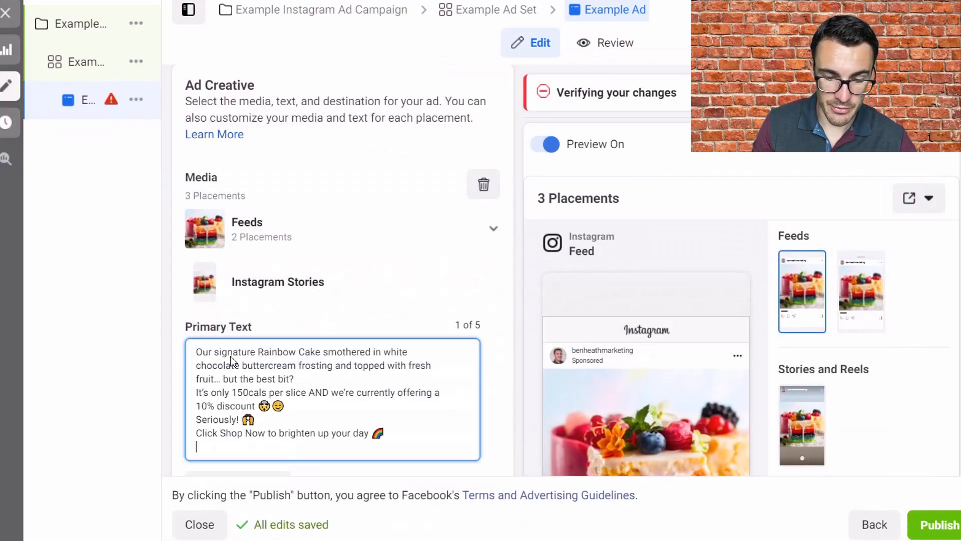
# Separate the Primary Text paragraphs with blank lines after "but the best bit?", the 10% discount line and "Seriously!"
pyautogui.click(280, 422)
pyautogui.press('Return')
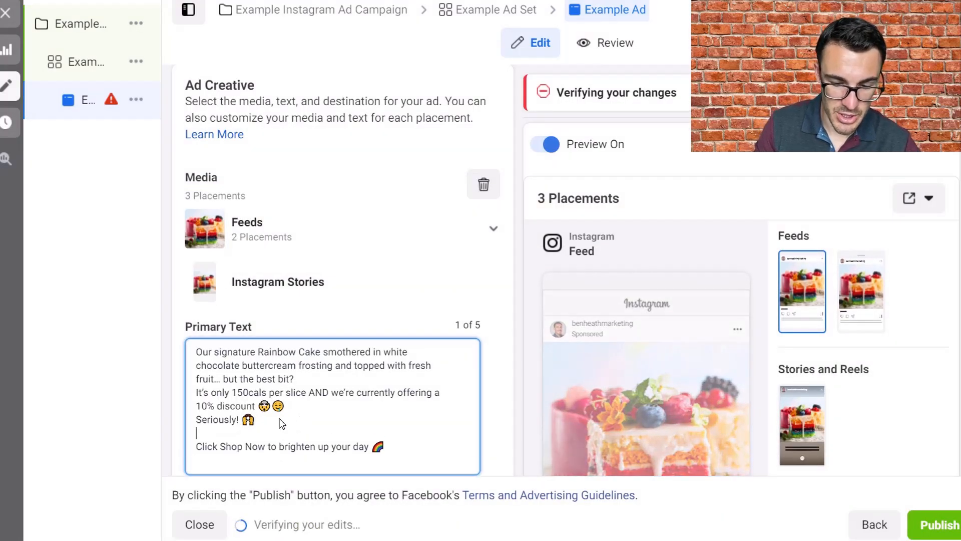
pyautogui.click(293, 411)
pyautogui.press('Return')
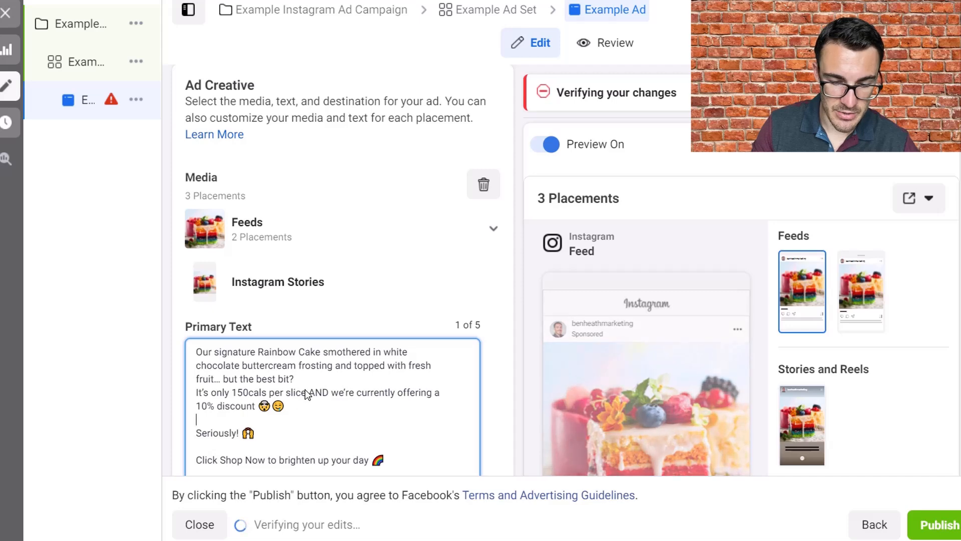
pyautogui.click(301, 379)
pyautogui.press('Return')
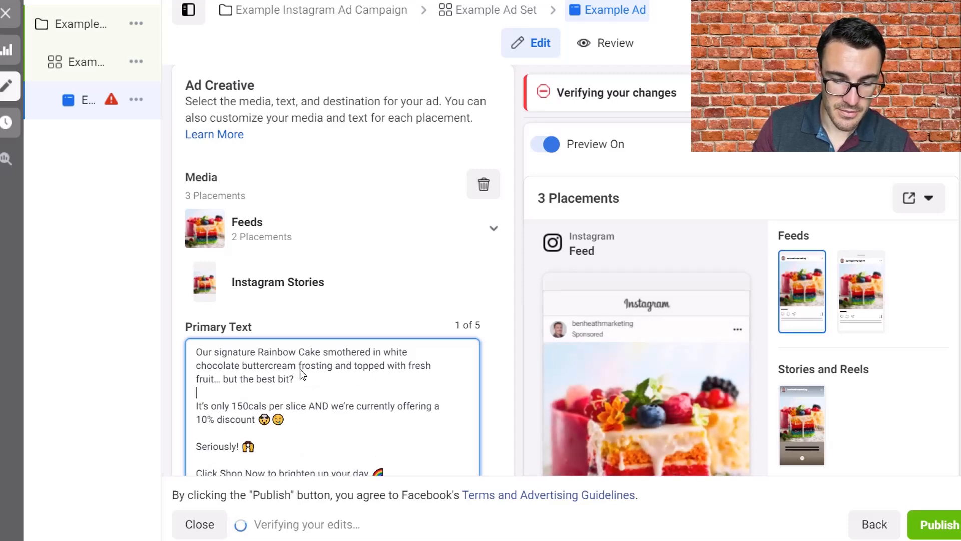
pyautogui.scroll(-1, 299, 380)
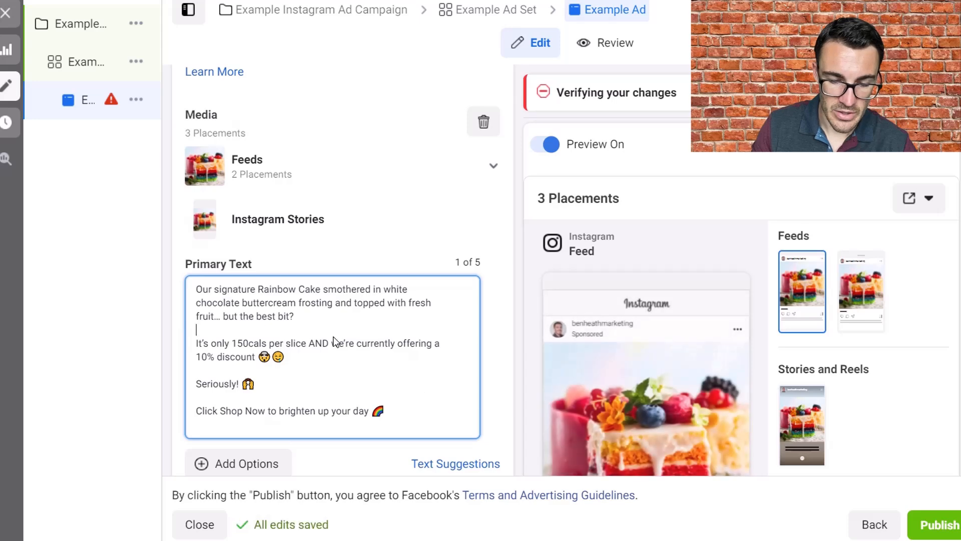
# Check the Primary Text against the Word ad copy, including the "Seriously!" line and the emojis after the 10% discount line
pyautogui.hotkey('alt', 'Tab')
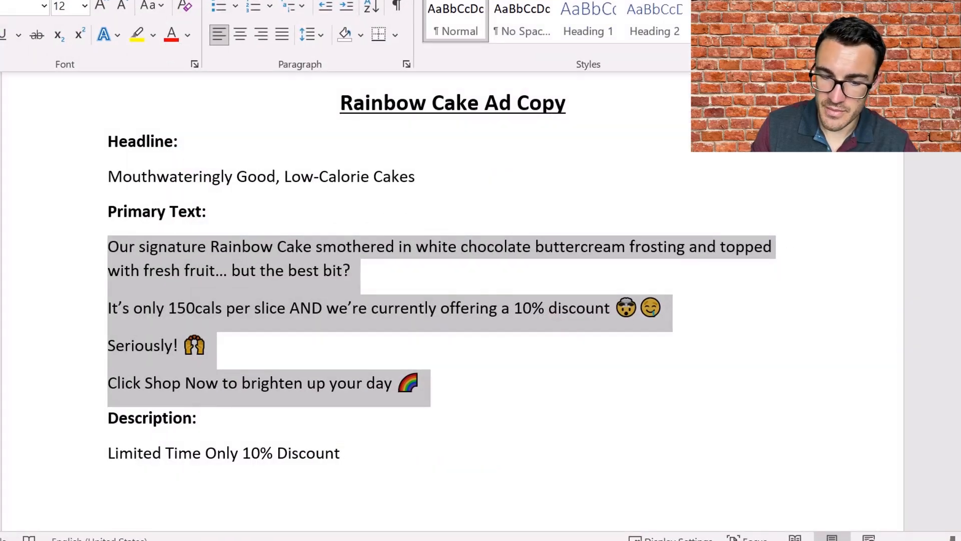
pyautogui.hotkey('alt', 'Tab')
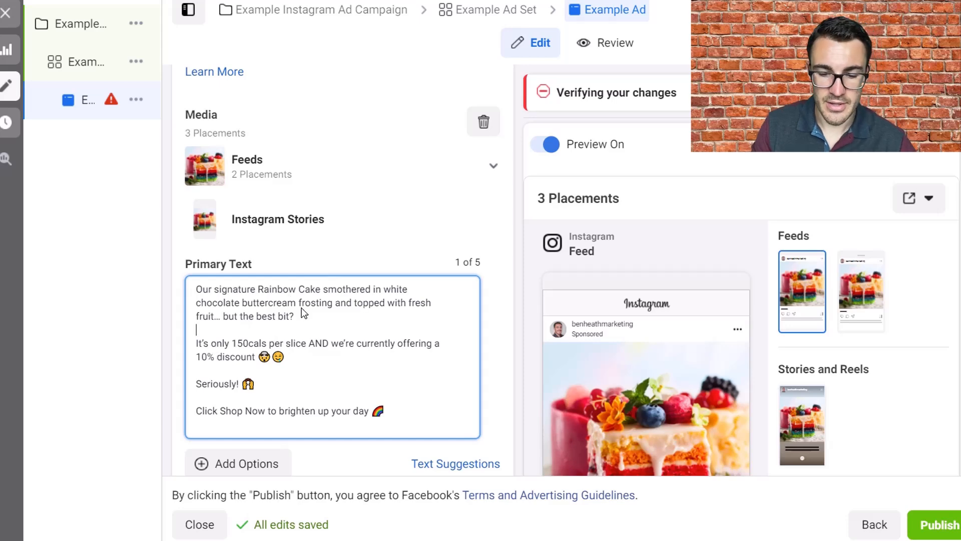
pyautogui.scroll(-1, 671, 351)
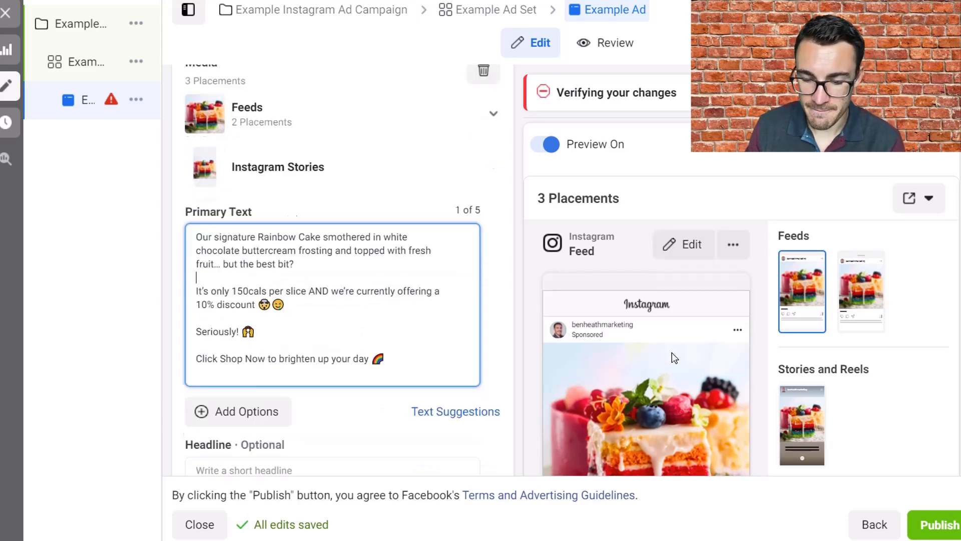
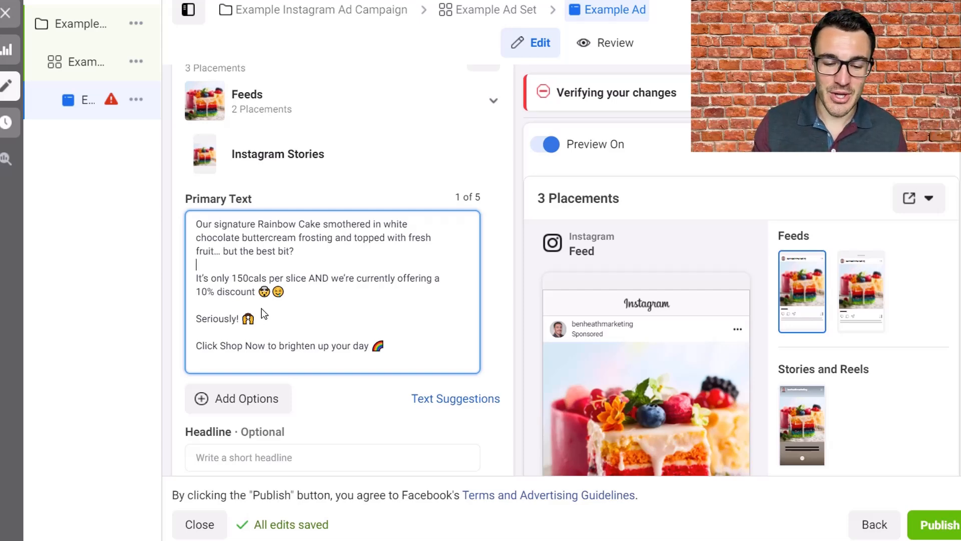
pyautogui.moveTo(256, 323); pyautogui.dragTo(199, 323)
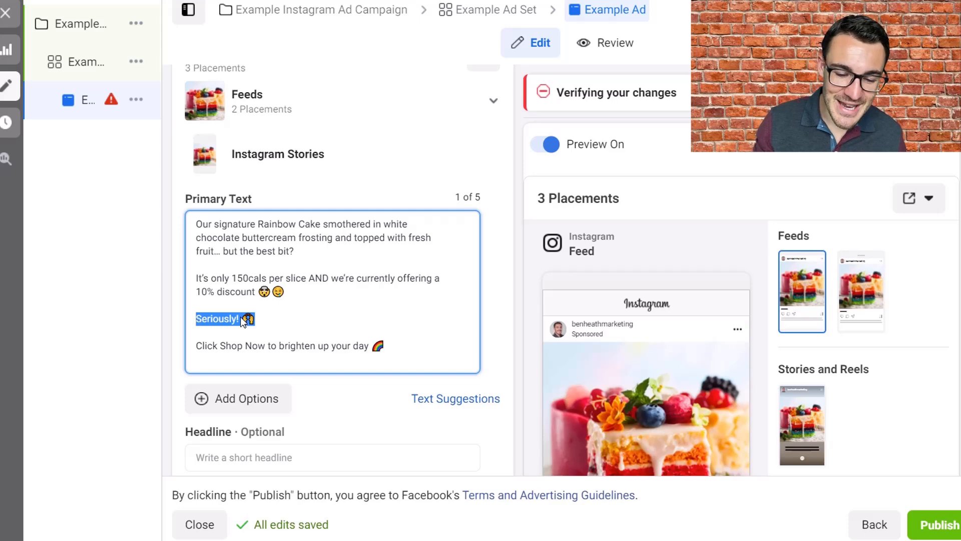
pyautogui.click(299, 322)
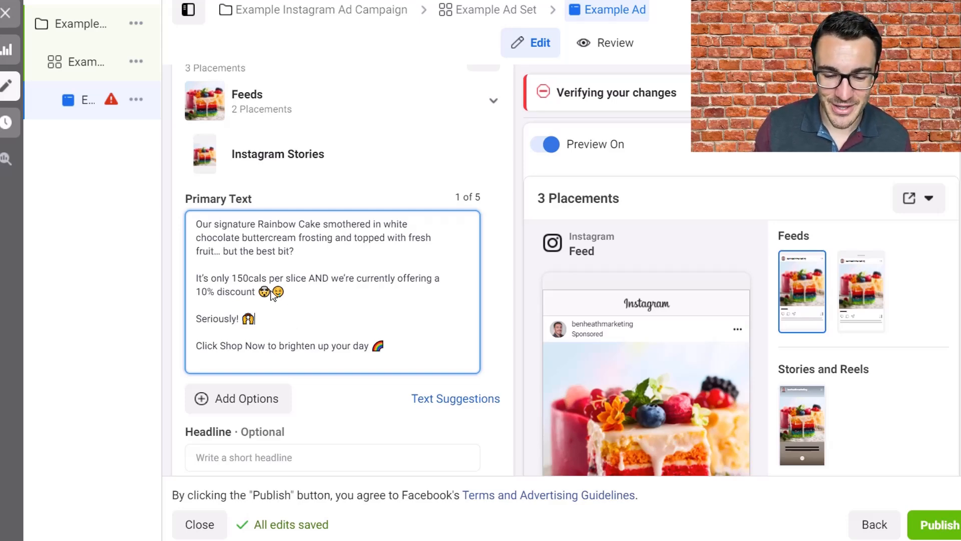
pyautogui.moveTo(256, 292); pyautogui.dragTo(275, 297)
pyautogui.click(302, 305)
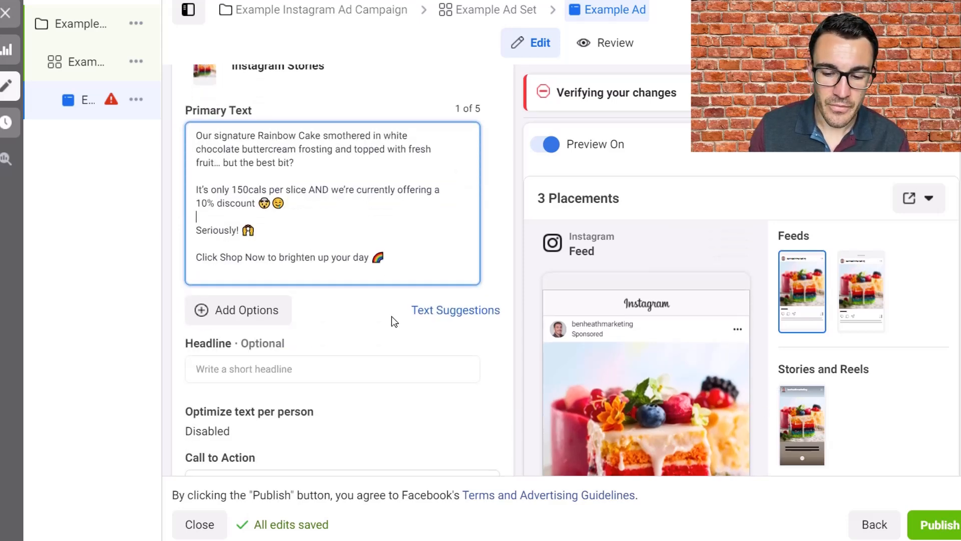
# Review how the Primary Text appears in the Instagram Feed preview and look over the ad's remaining text and tracking settings
pyautogui.scroll(-3, 638, 335)
pyautogui.scroll(-1, 638, 336)
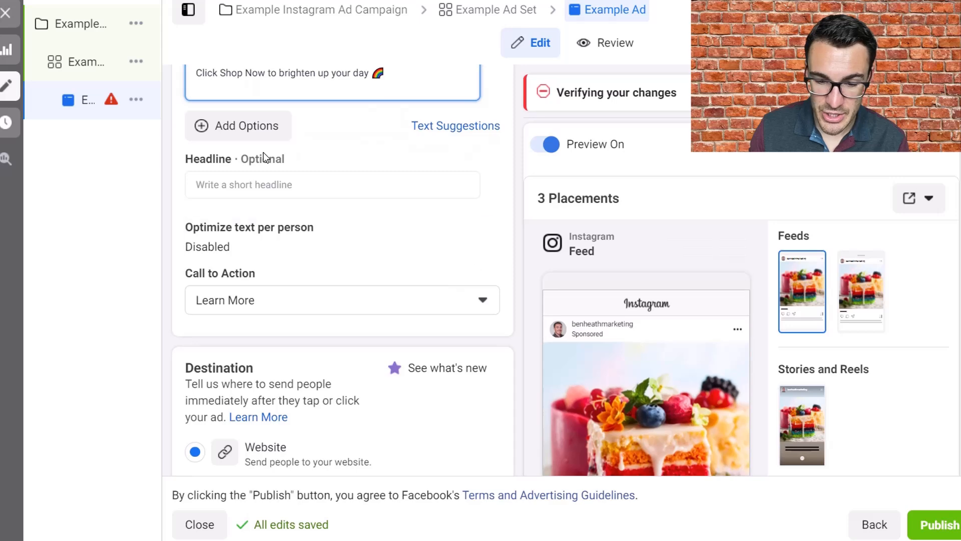
pyautogui.scroll(4, 243, 186)
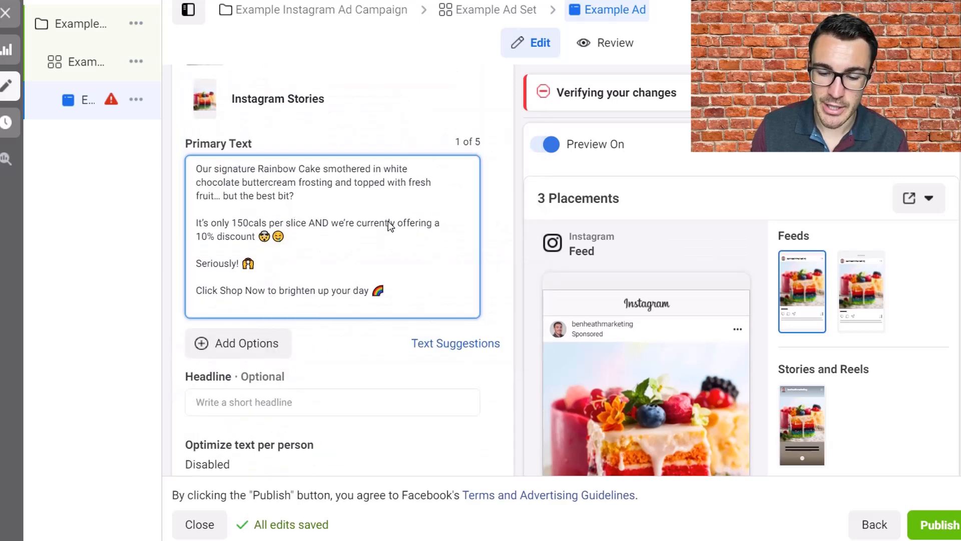
pyautogui.scroll(-4, 798, 360)
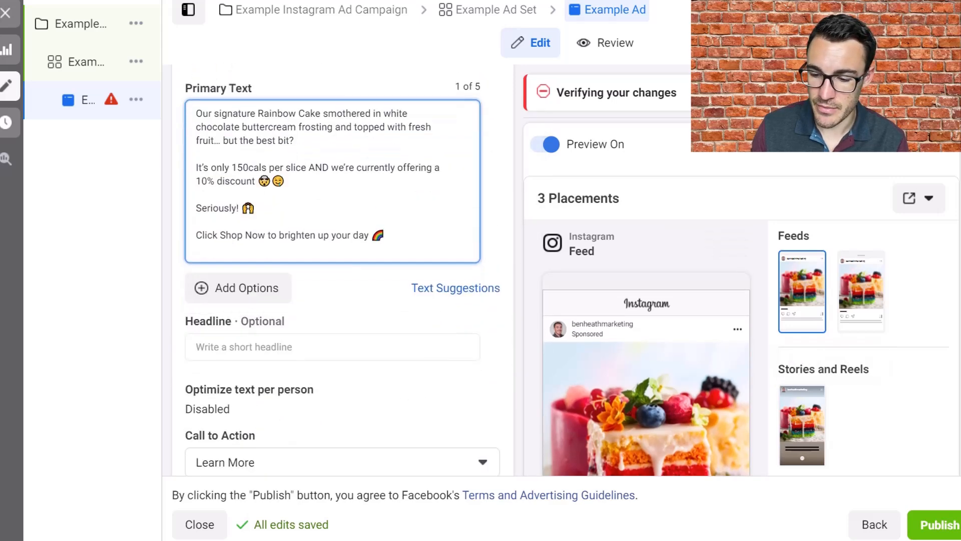
pyautogui.scroll(-10, 950, 255)
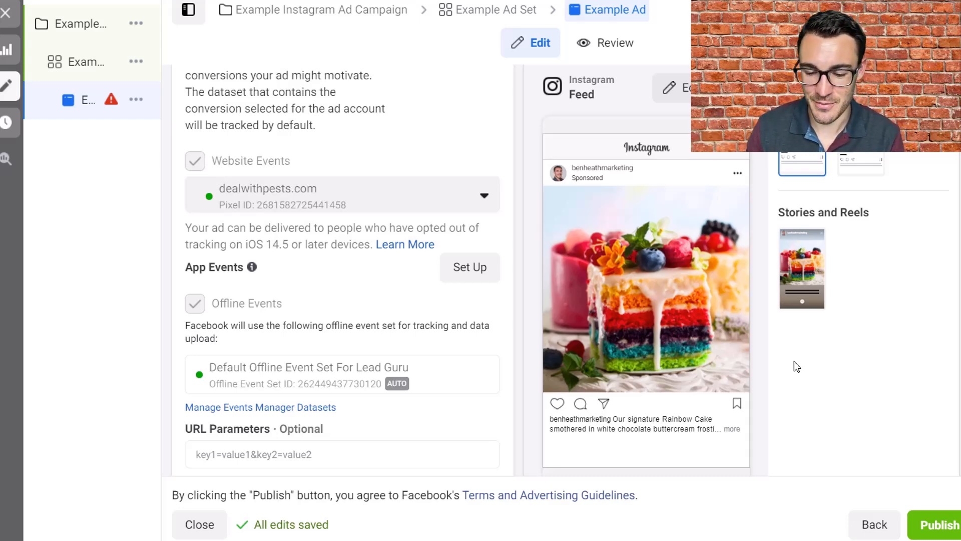
pyautogui.scroll(1, 757, 349)
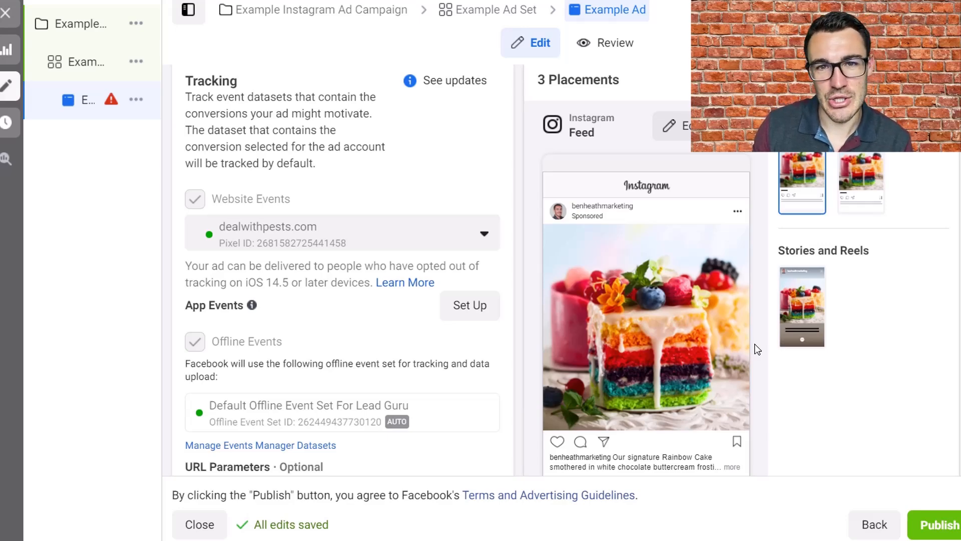
pyautogui.scroll(6, 758, 349)
pyautogui.scroll(-7, 758, 350)
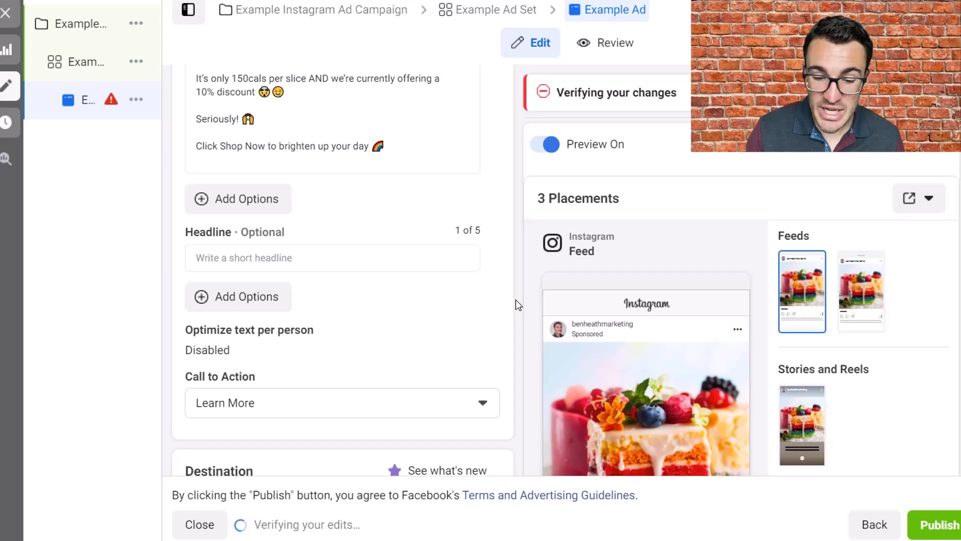
# Switch to the Rainbow Cake Ad Copy document in Word and copy the headline "Mouthwateringly Good, Low-Calorie Cakes"
pyautogui.moveTo(290, 233)
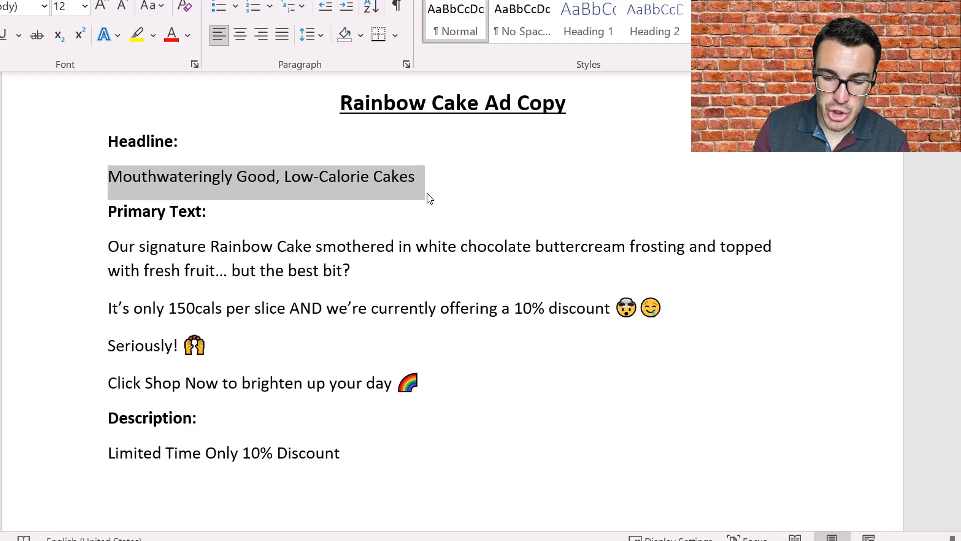
pyautogui.click(427, 177)
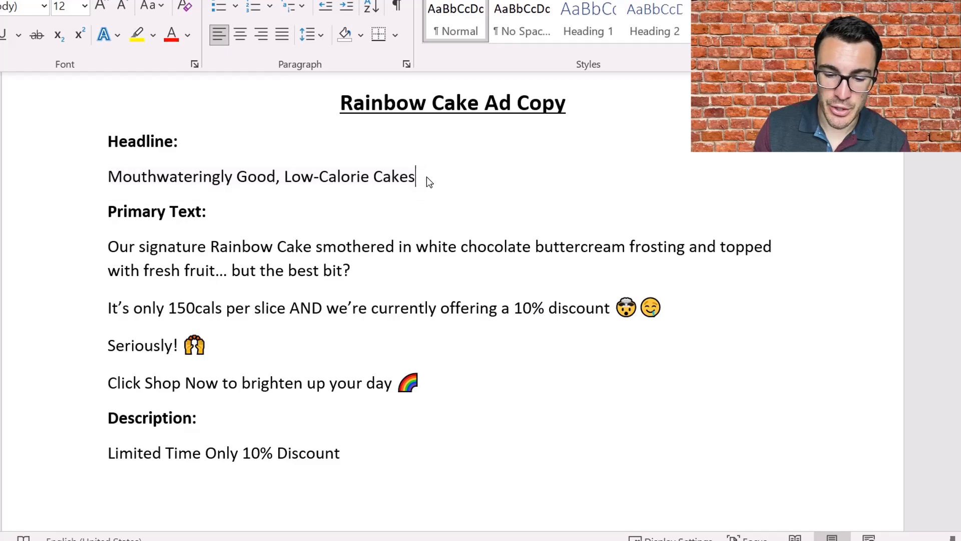
pyautogui.moveTo(427, 176); pyautogui.dragTo(158, 182)
pyautogui.hotkey('ctrl', 'c')
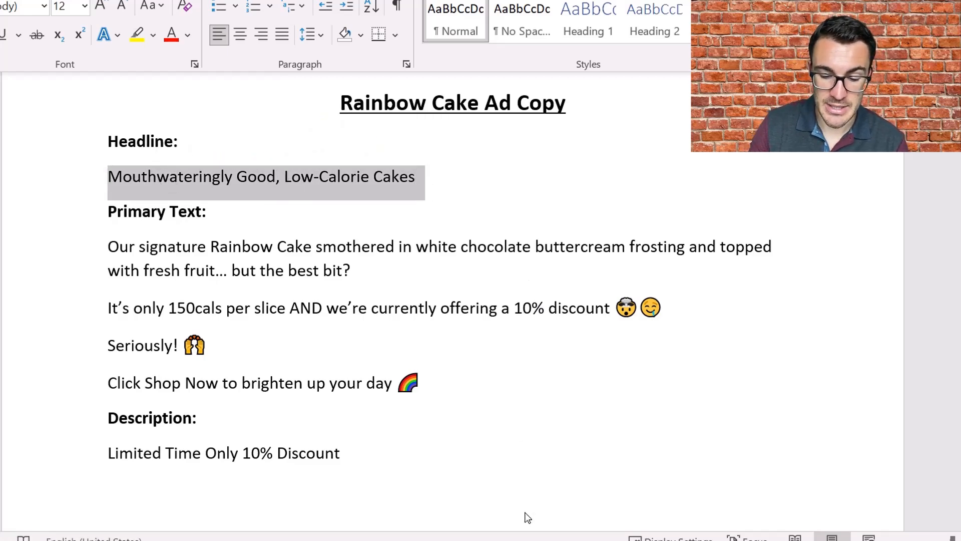
# Return to Ads Manager and paste "Mouthwateringly Good, Low-Calorie Cakes" as the ad's Headline
pyautogui.hotkey('alt', 'Tab')
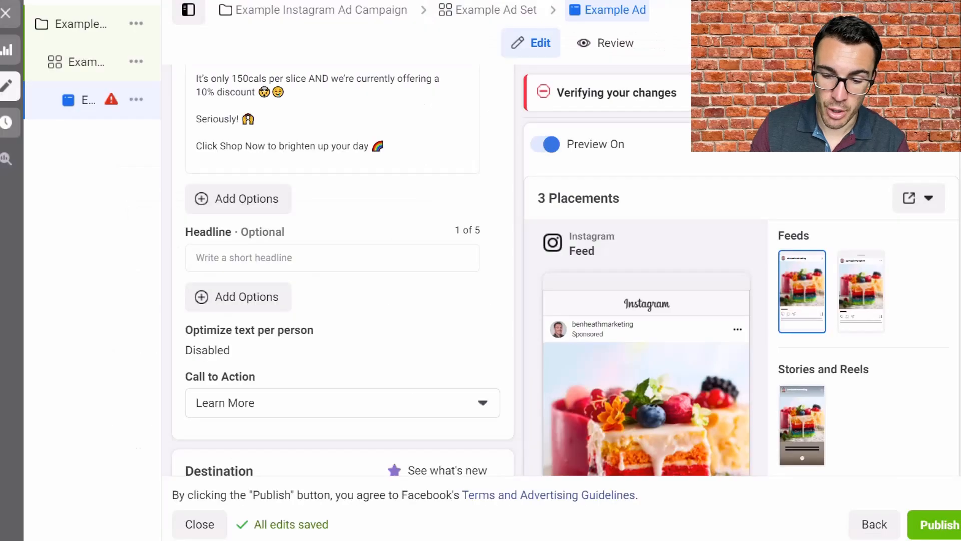
pyautogui.click(260, 259)
pyautogui.hotkey('ctrl', 'v')
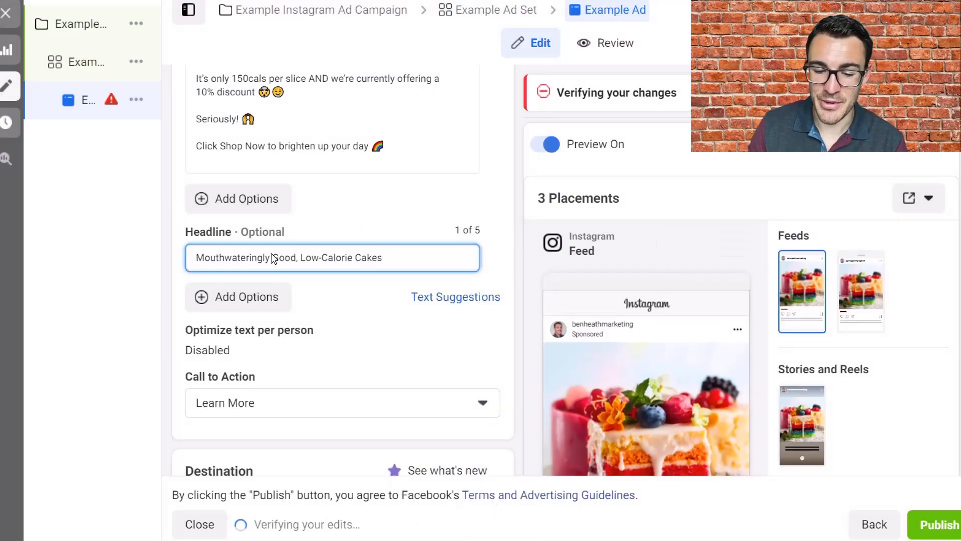
pyautogui.click(301, 259)
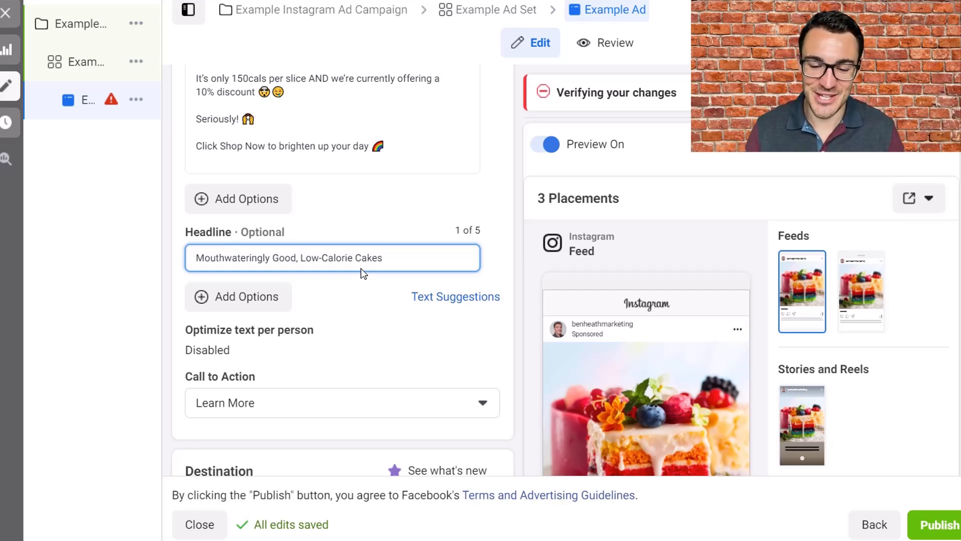
pyautogui.click(508, 264)
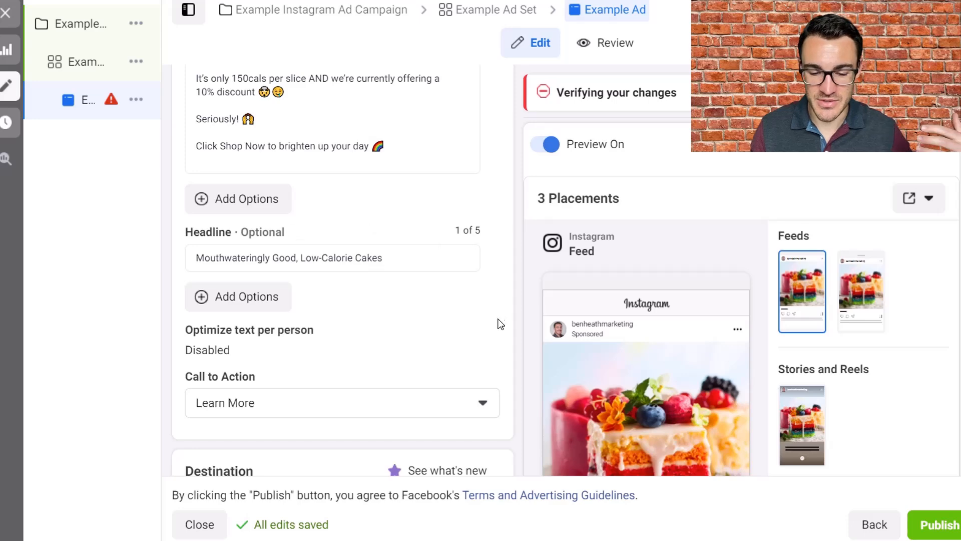
# Look through the available call-to-action options and set the ad's Call to Action to Shop Now
pyautogui.scroll(-2, 499, 324)
pyautogui.scroll(-1, 522, 319)
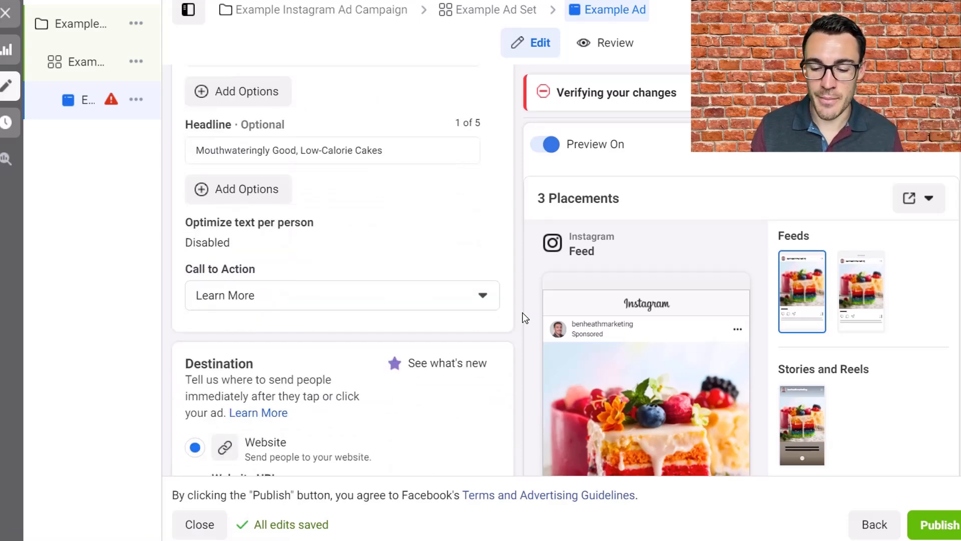
pyautogui.click(484, 297)
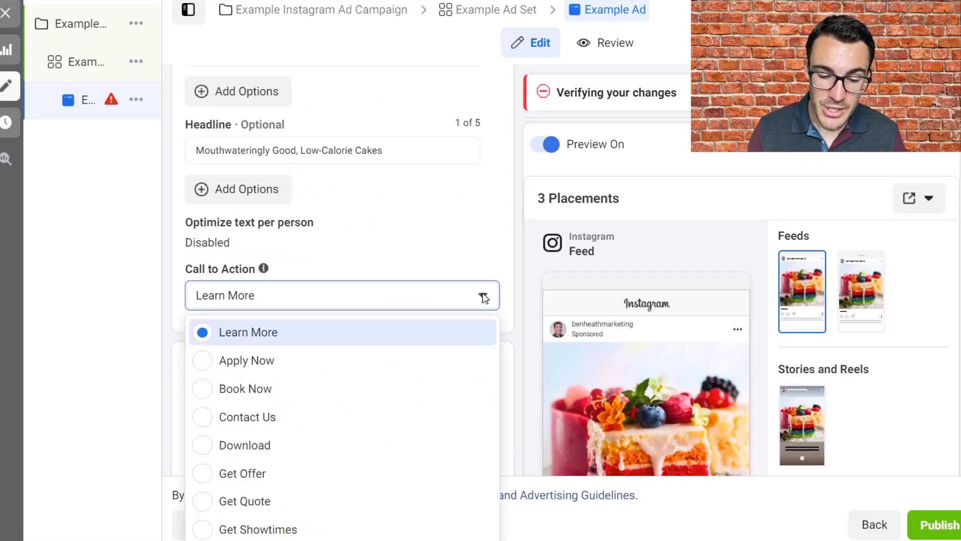
pyautogui.scroll(-5, 375, 472)
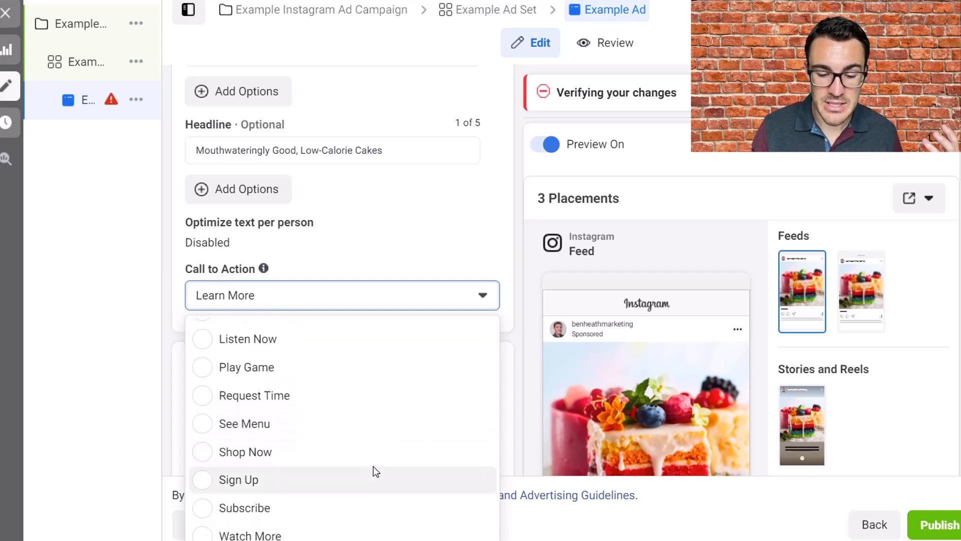
pyautogui.scroll(-1, 376, 472)
pyautogui.scroll(-1, 376, 472)
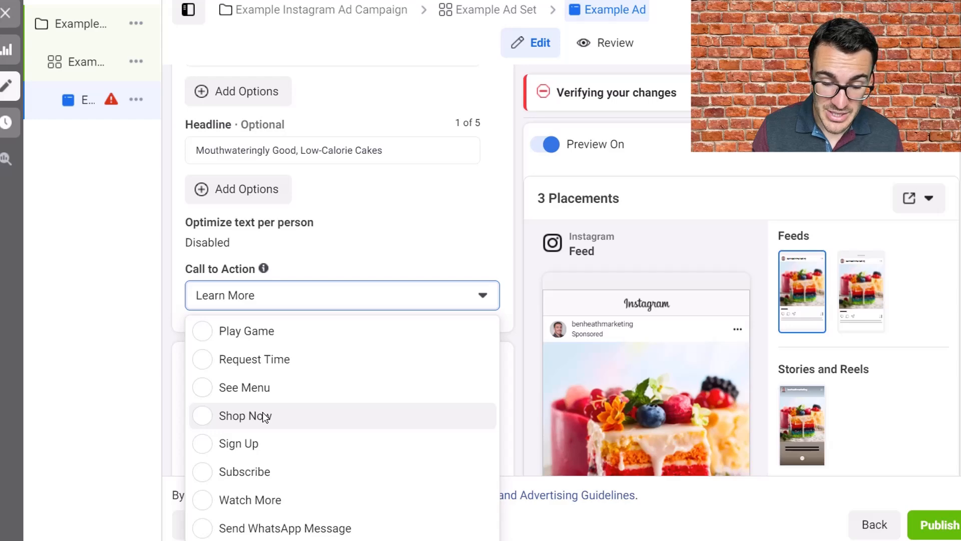
pyautogui.scroll(8, 266, 456)
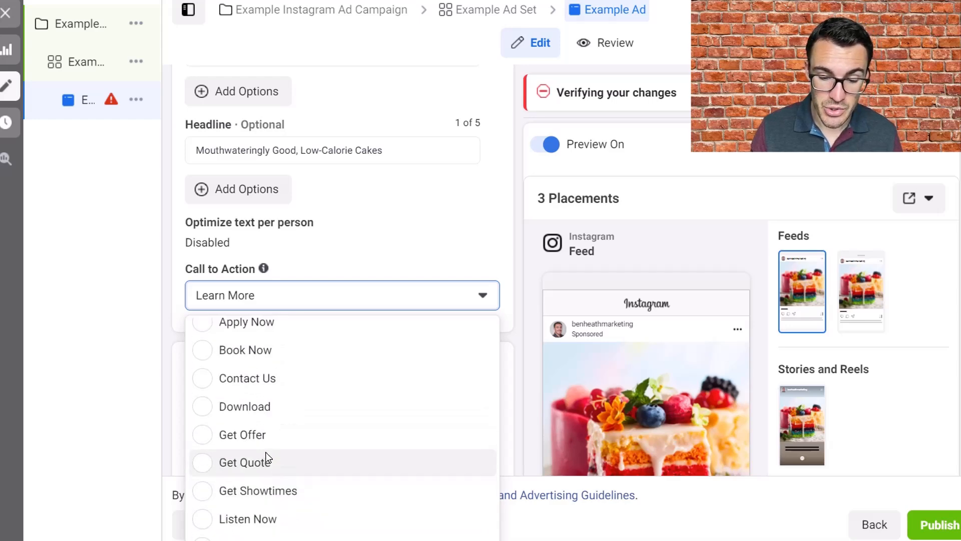
pyautogui.scroll(-7, 266, 389)
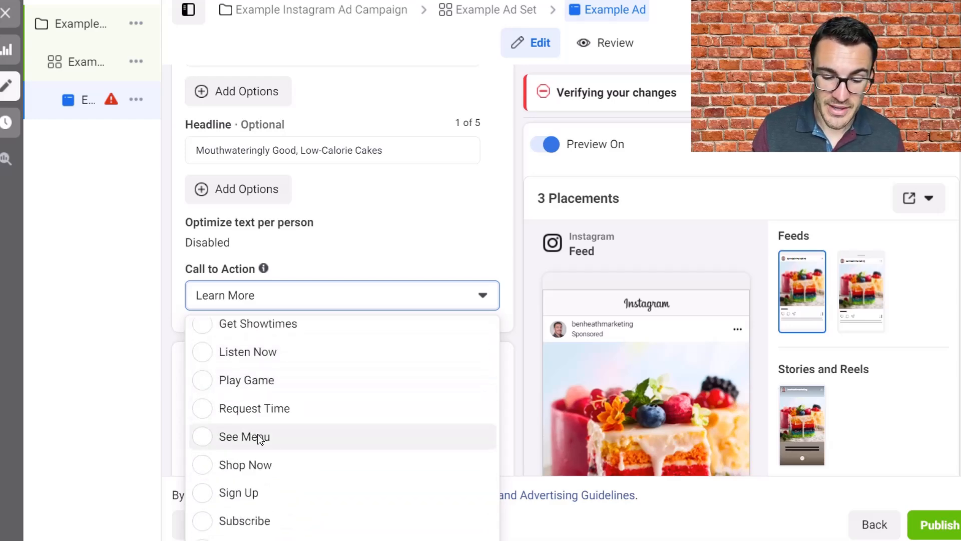
pyautogui.click(286, 463)
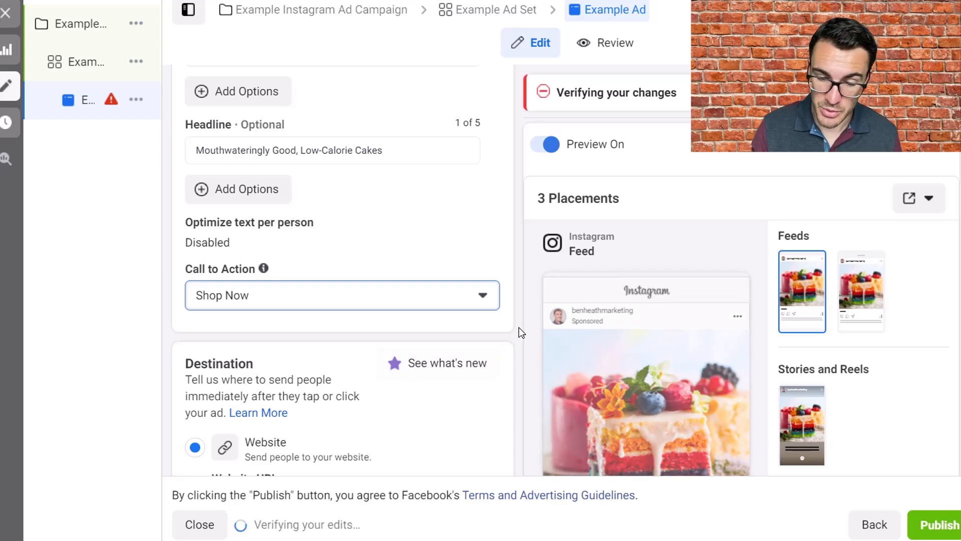
# Check that the Primary Text's closing line "Click Shop Now to brighten up your day" matches the chosen Call to Action
pyautogui.moveTo(748, 331)
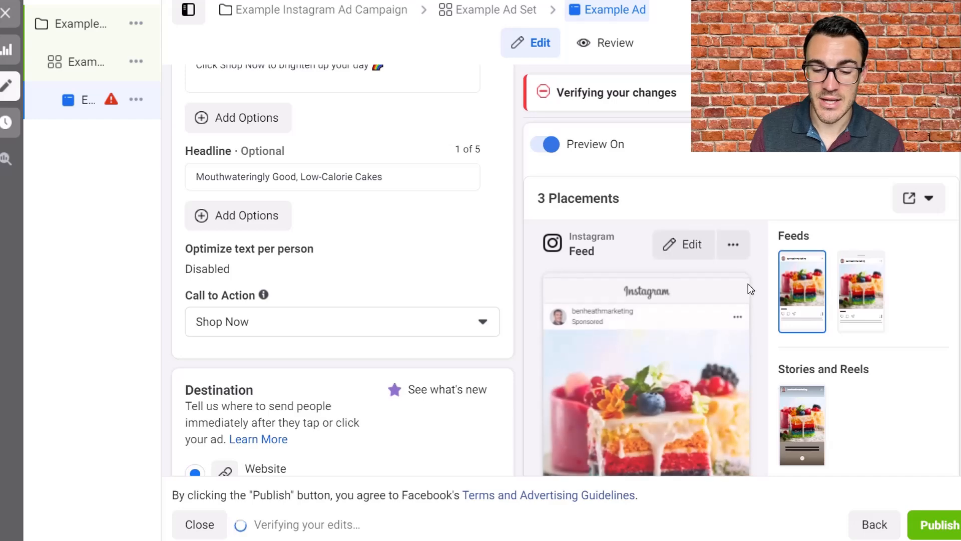
pyautogui.scroll(2, 389, 286)
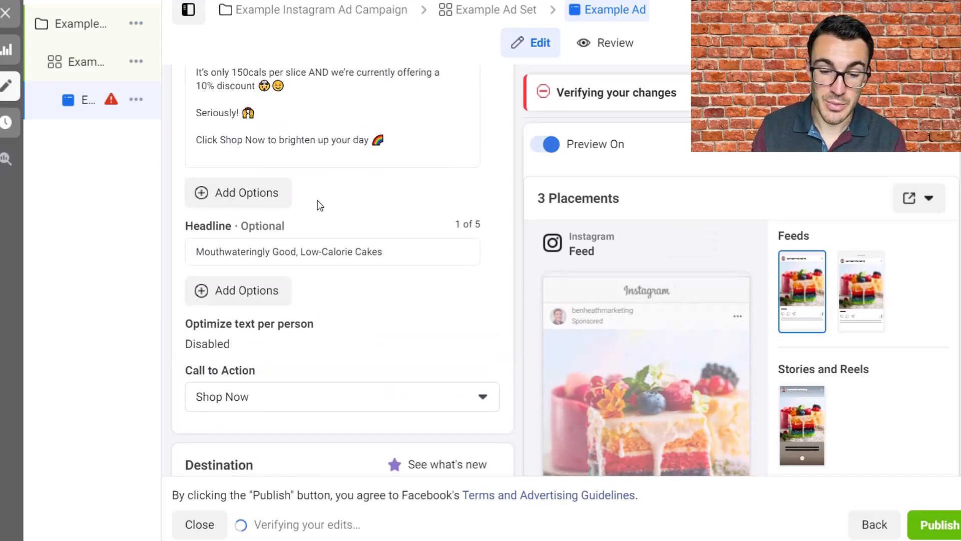
pyautogui.moveTo(196, 142); pyautogui.dragTo(324, 157)
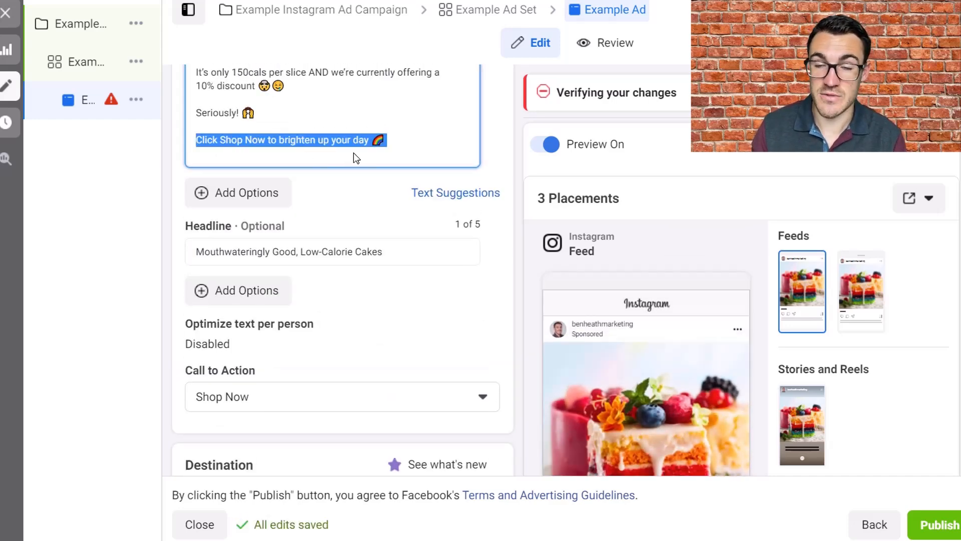
pyautogui.click(222, 146)
pyautogui.moveTo(390, 141); pyautogui.dragTo(202, 145)
pyautogui.click(262, 142)
pyautogui.scroll(-5, 347, 144)
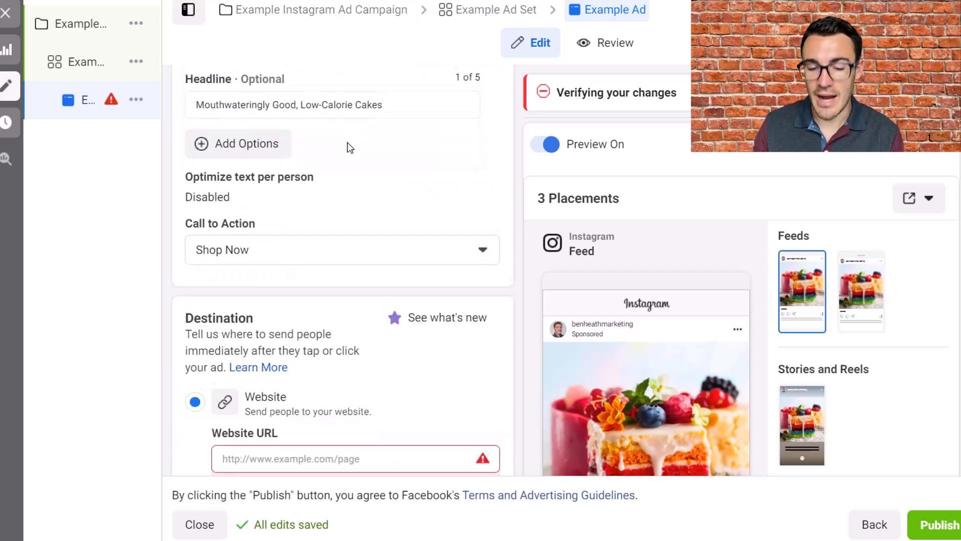
# Examine the Instagram Feed preview of the ad, and switch the preview to the Stories and Reels placement
pyautogui.scroll(2, 348, 142)
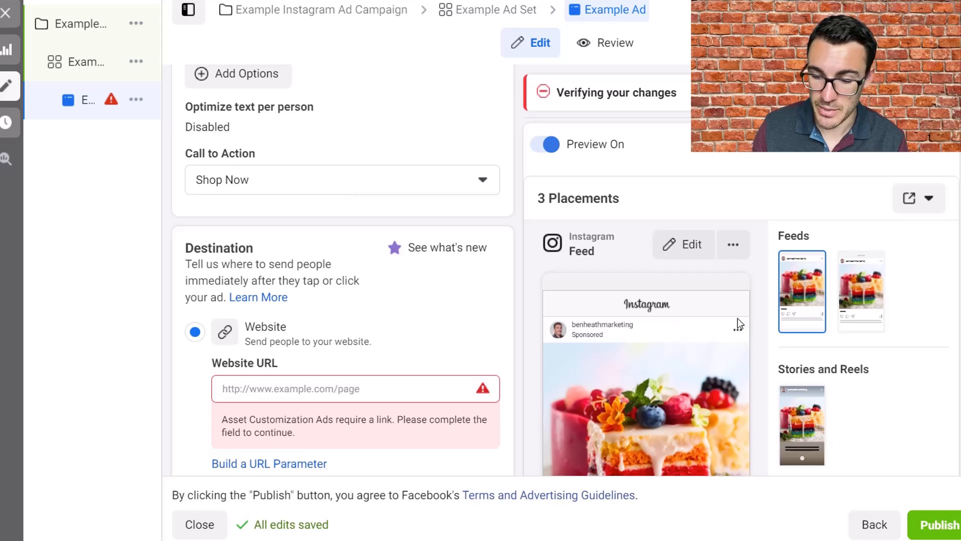
pyautogui.scroll(-8, 916, 317)
pyautogui.scroll(-3, 915, 318)
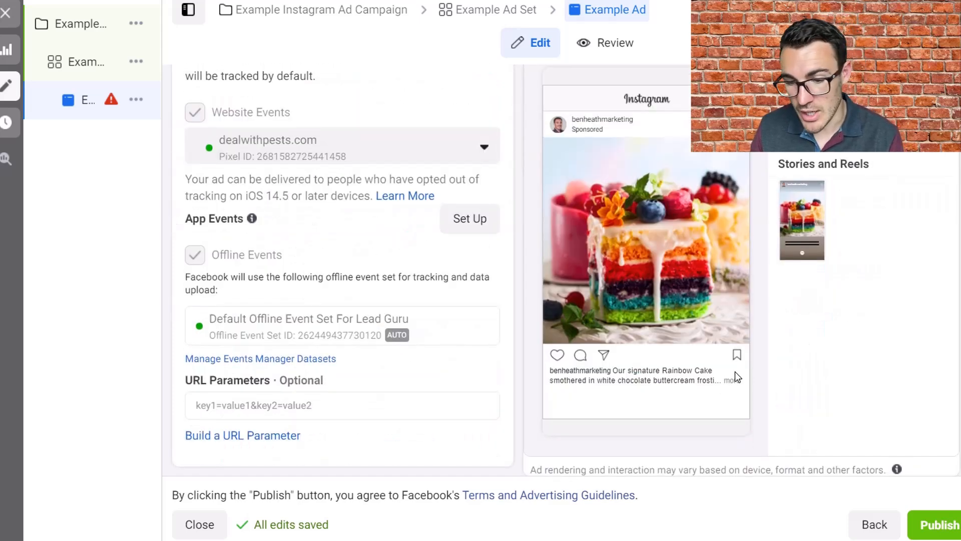
pyautogui.scroll(3, 735, 371)
pyautogui.scroll(-3, 610, 321)
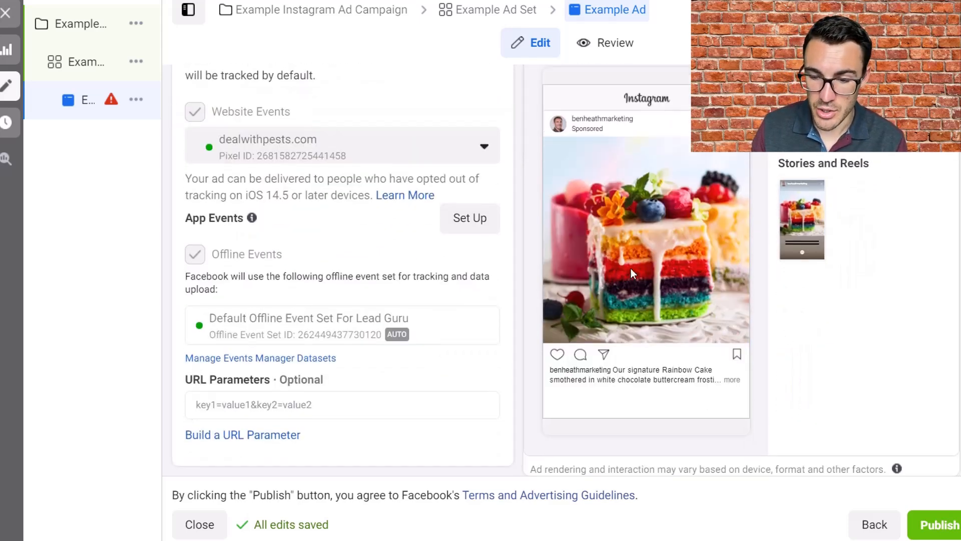
pyautogui.click(808, 225)
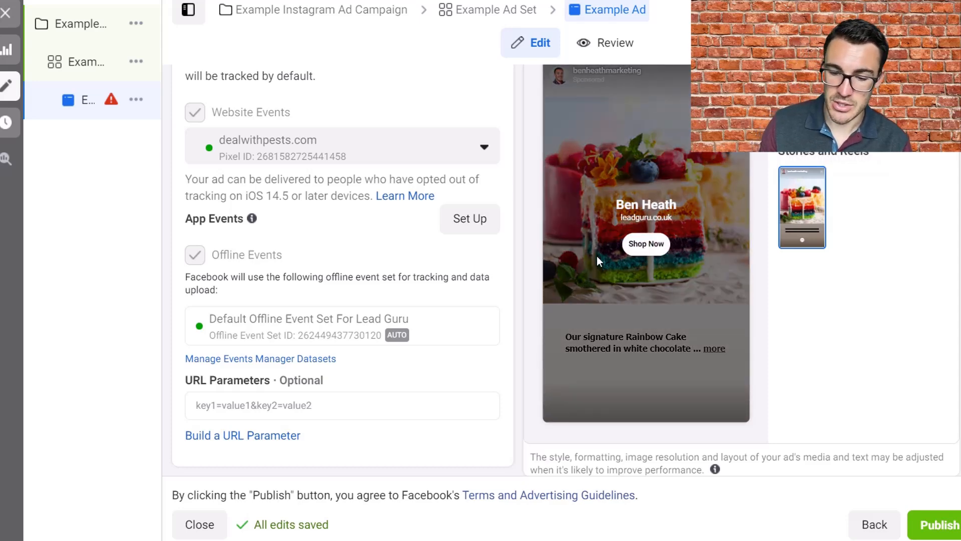
# Set the ad's destination Website URL to leadguru.co.uk
pyautogui.scroll(3, 524, 269)
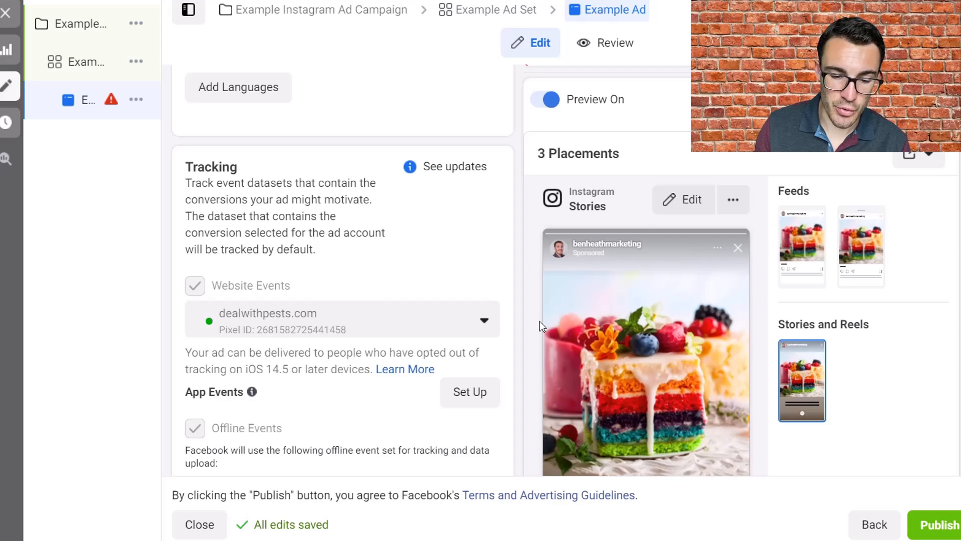
pyautogui.scroll(7, 460, 308)
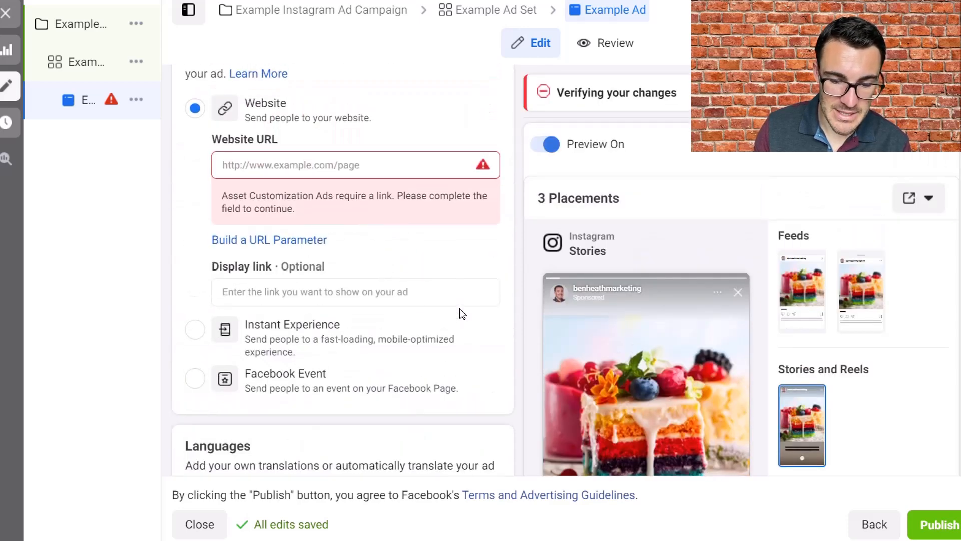
pyautogui.scroll(2, 459, 308)
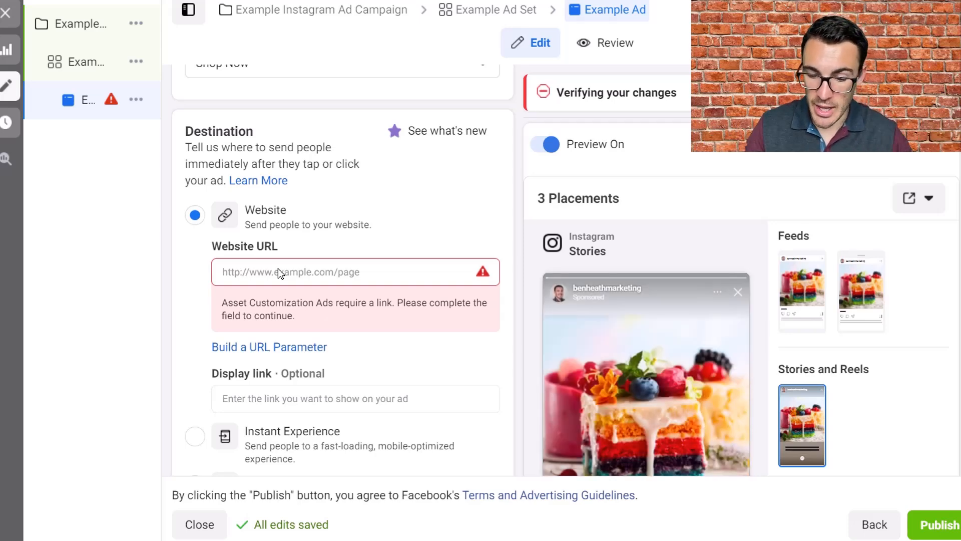
pyautogui.click(278, 269)
pyautogui.write('leadguru.co.uk')
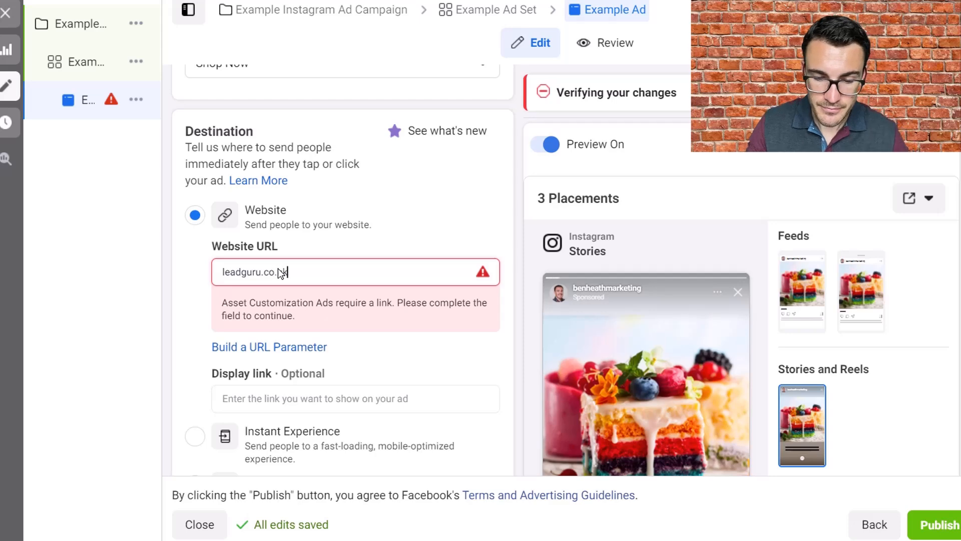
pyautogui.click(504, 347)
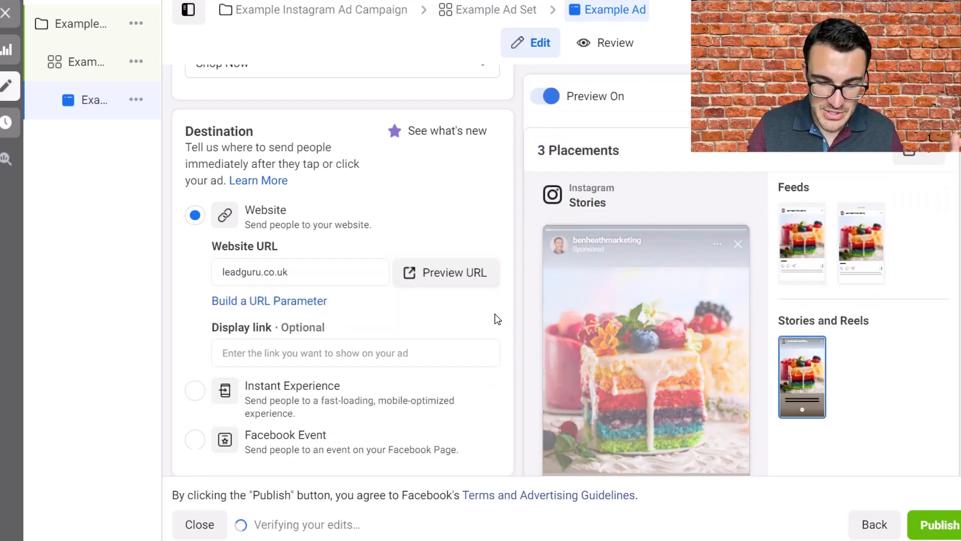
# Review the ad's optional display link and other destination types, then its Languages options and website, app and offline event Tracking settings
pyautogui.scroll(-3, 496, 318)
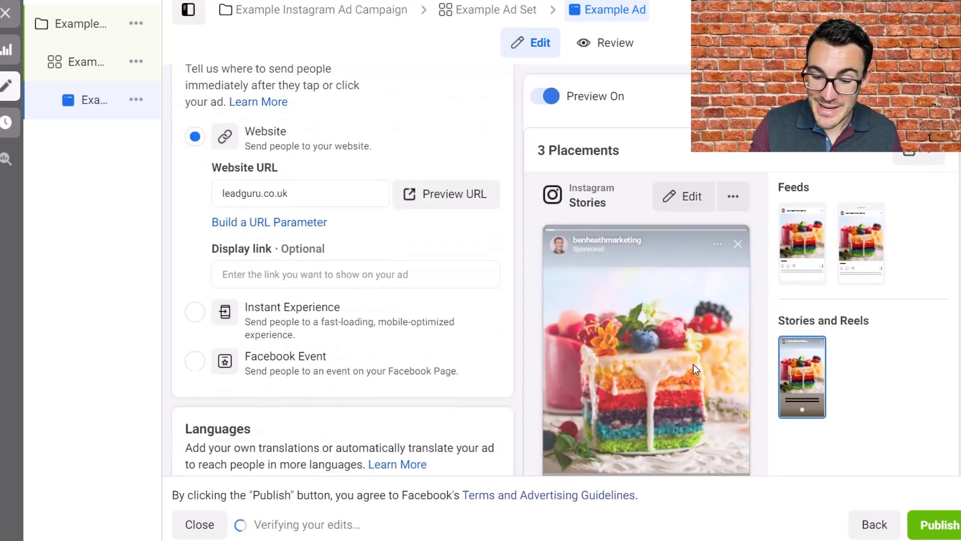
pyautogui.scroll(-3, 693, 365)
pyautogui.scroll(2, 376, 170)
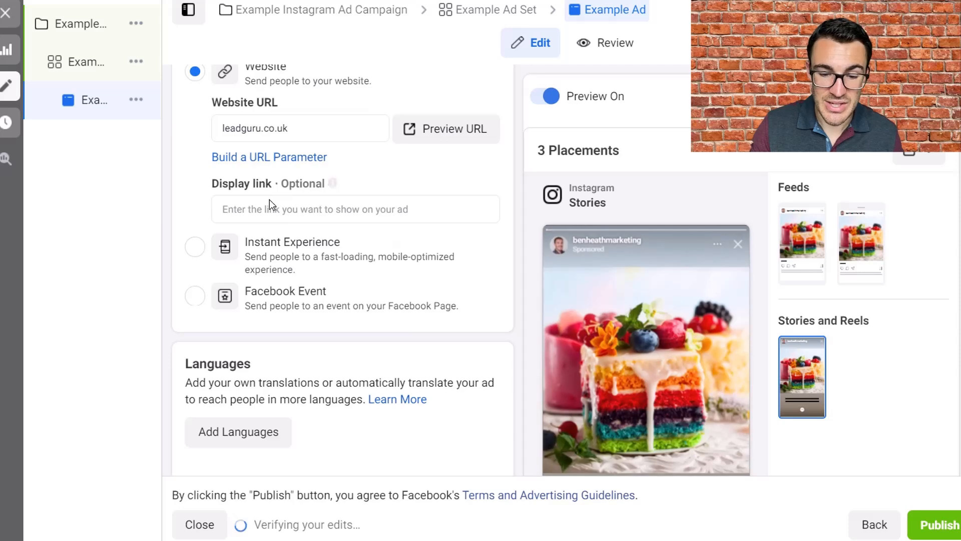
pyautogui.moveTo(332, 184)
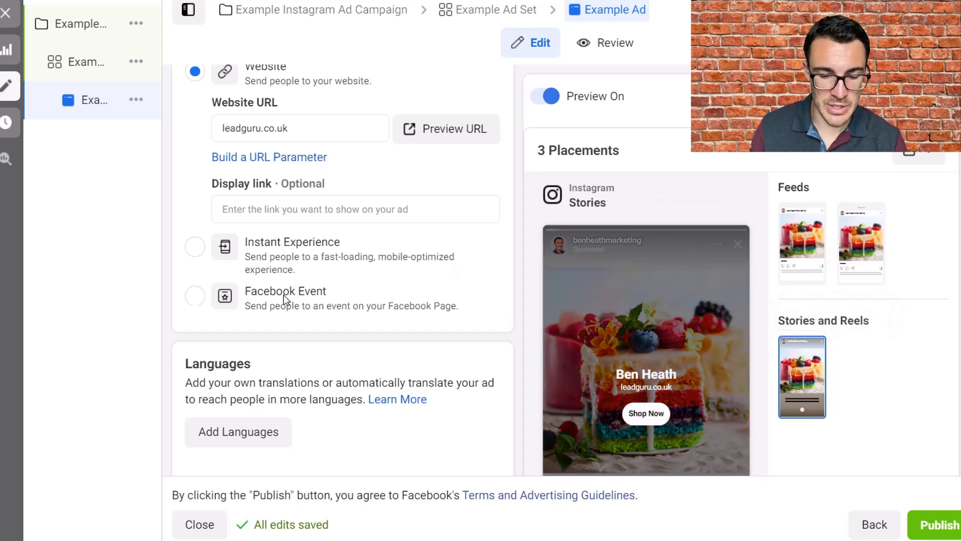
pyautogui.scroll(-3, 430, 323)
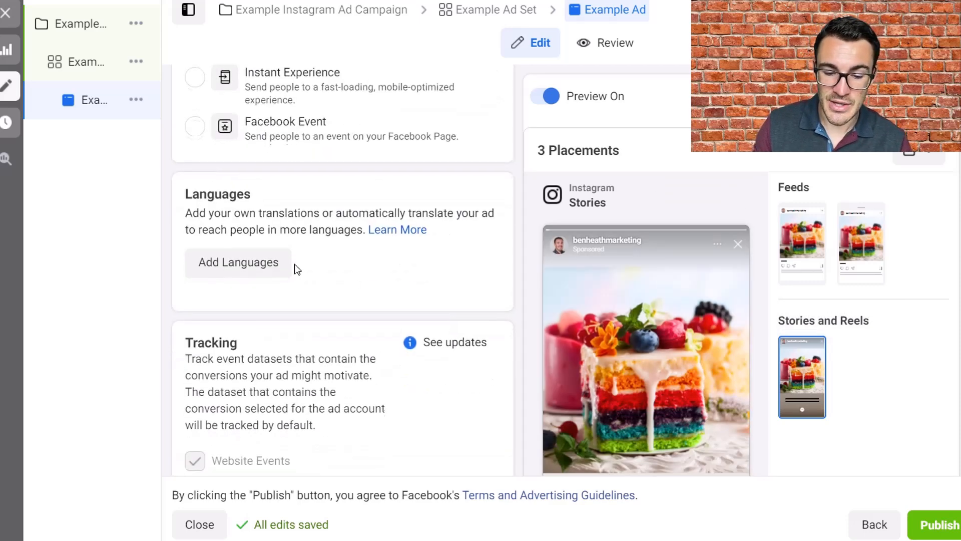
pyautogui.scroll(-2, 295, 265)
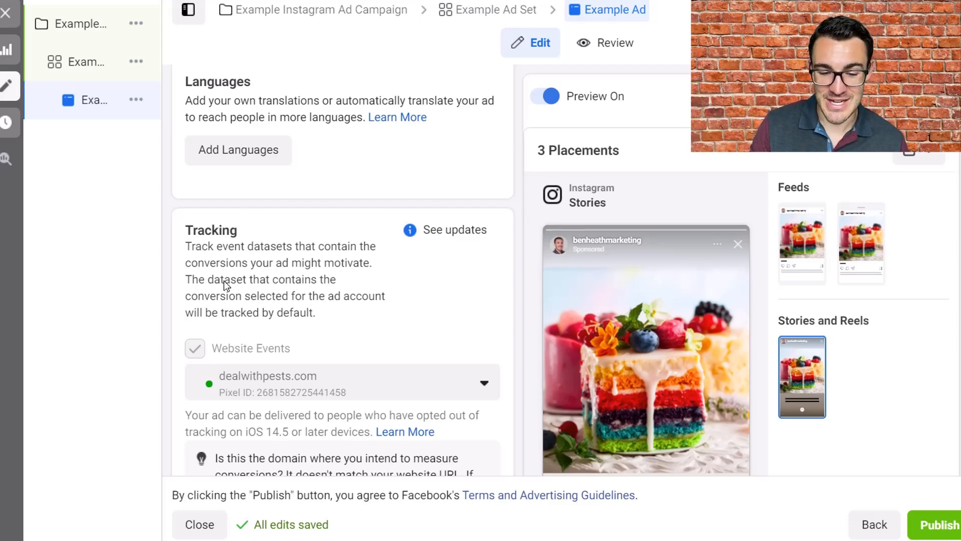
pyautogui.scroll(-2, 297, 352)
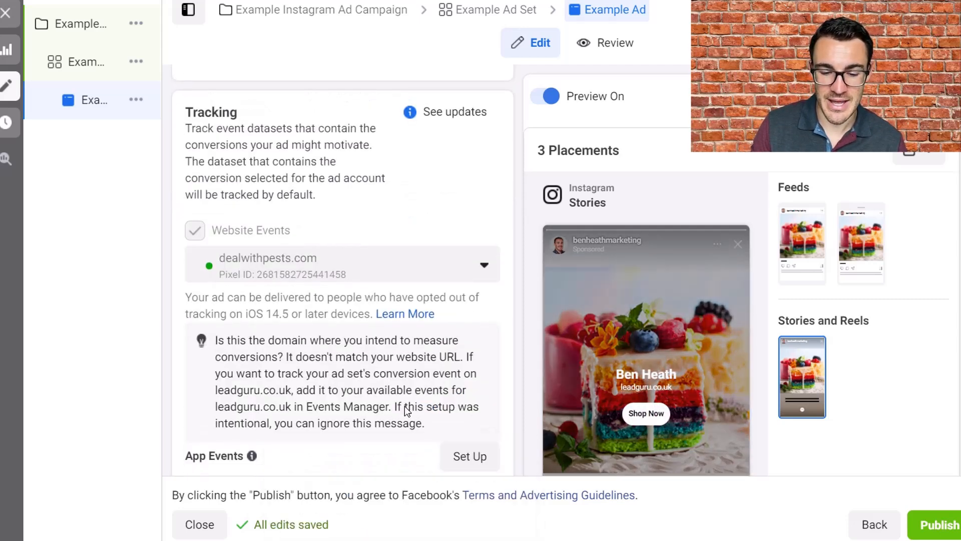
pyautogui.scroll(-2, 404, 411)
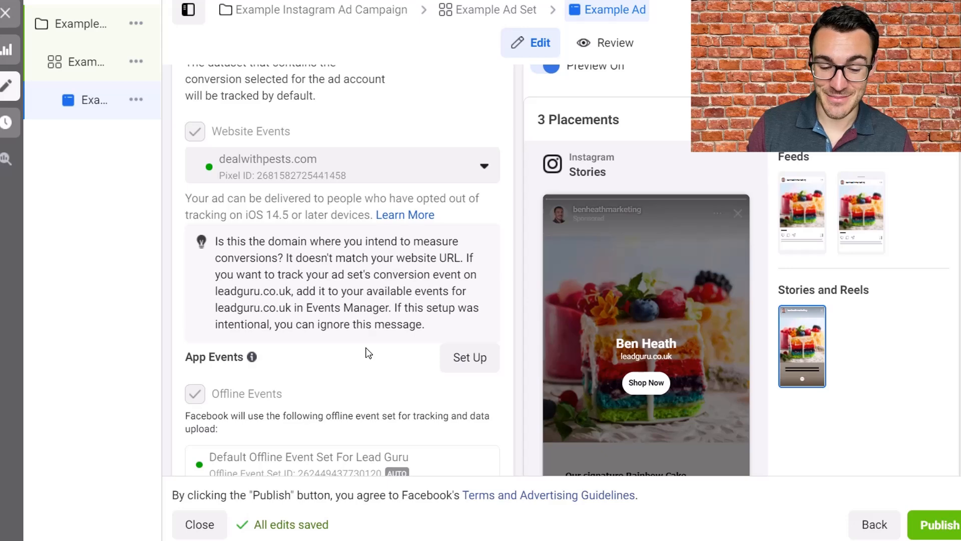
pyautogui.scroll(-1, 368, 353)
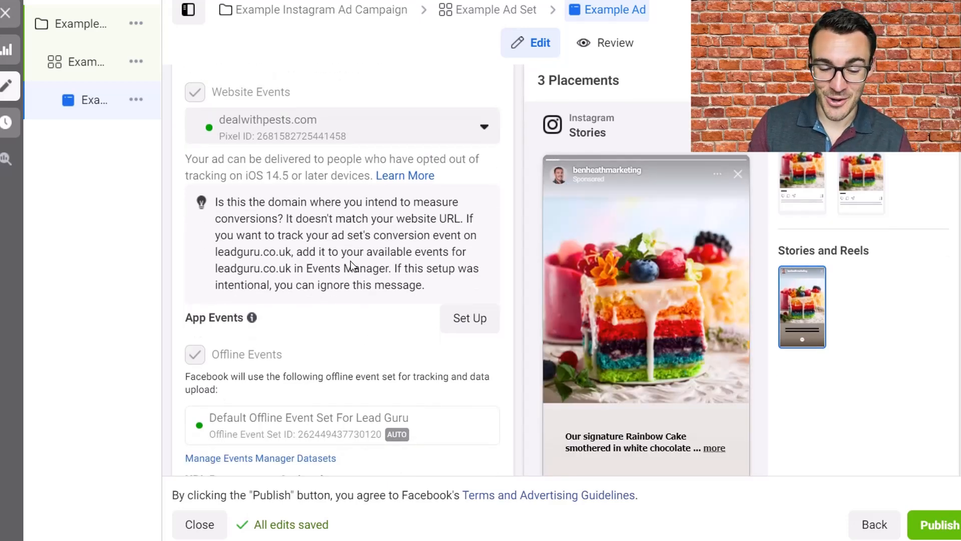
pyautogui.scroll(-3, 351, 260)
pyautogui.scroll(10, 412, 365)
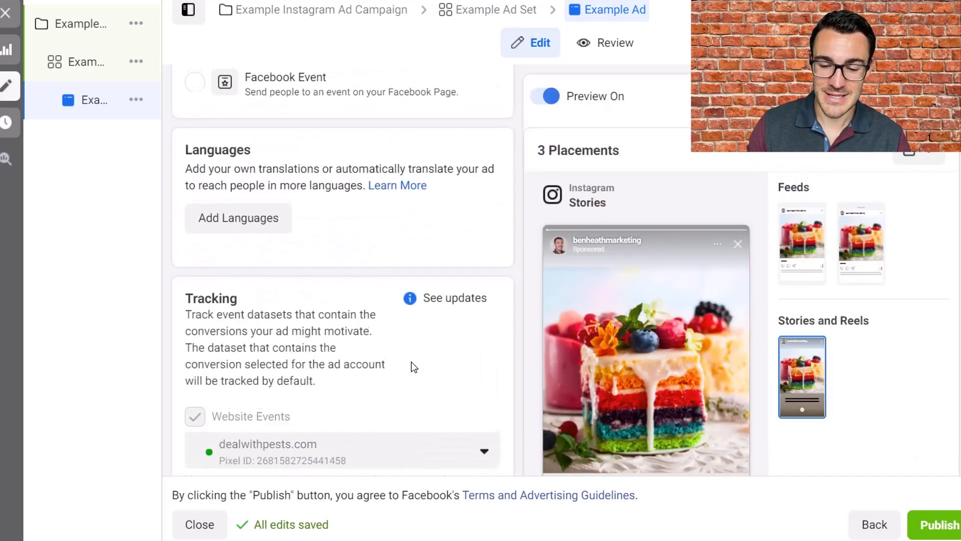
pyautogui.scroll(1, 412, 365)
pyautogui.moveTo(525, 293)
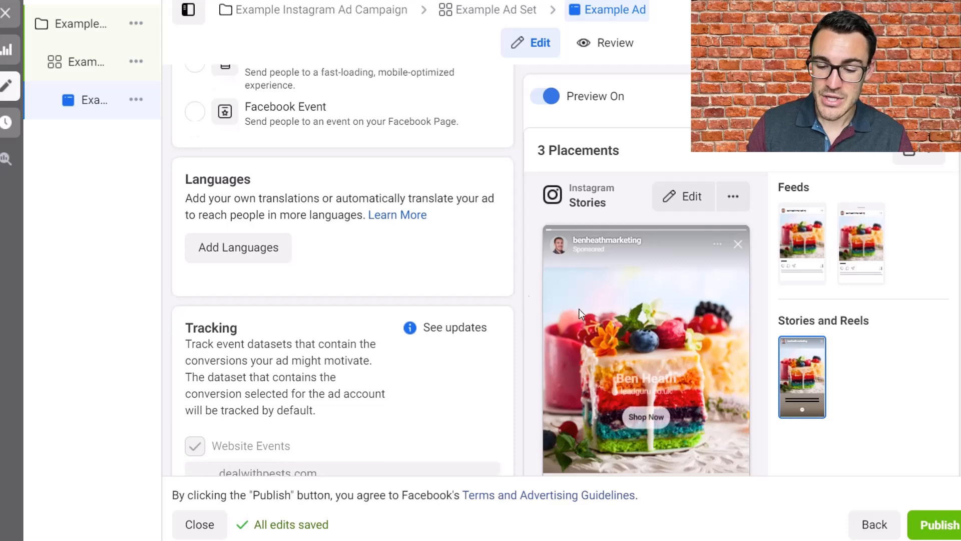
pyautogui.scroll(-2, 578, 309)
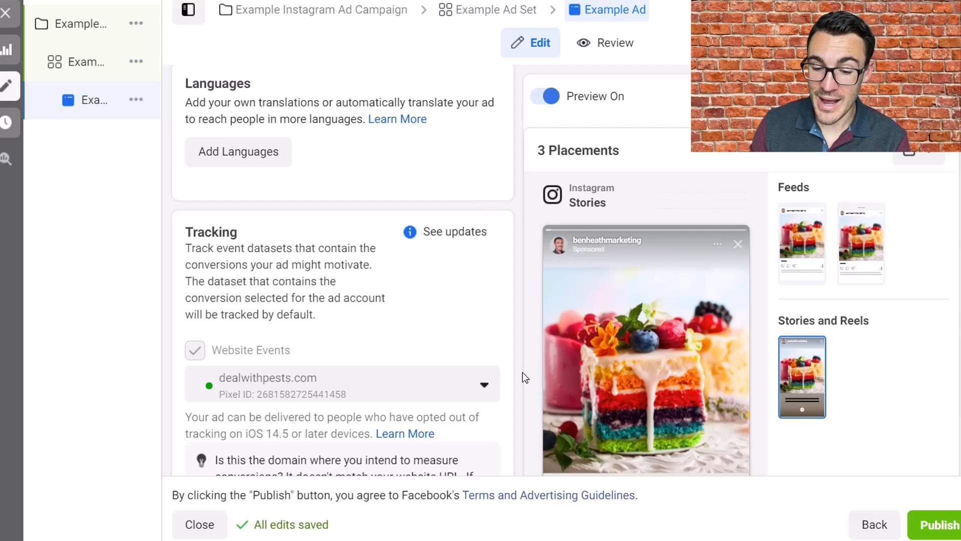
pyautogui.scroll(-1, 525, 377)
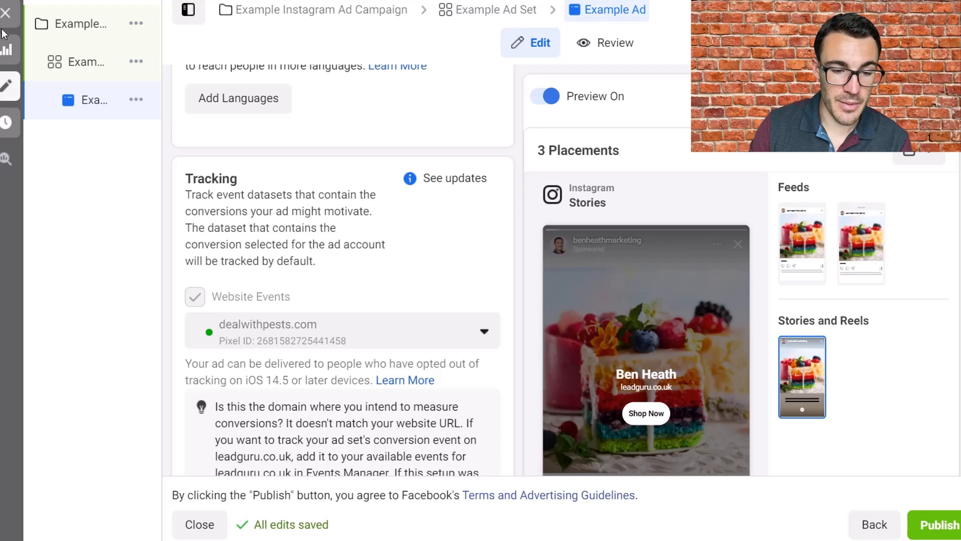
# Close the ad editor and check the options for creating another ad in the existing campaign and ad set, without creating one
pyautogui.click(5, 11)
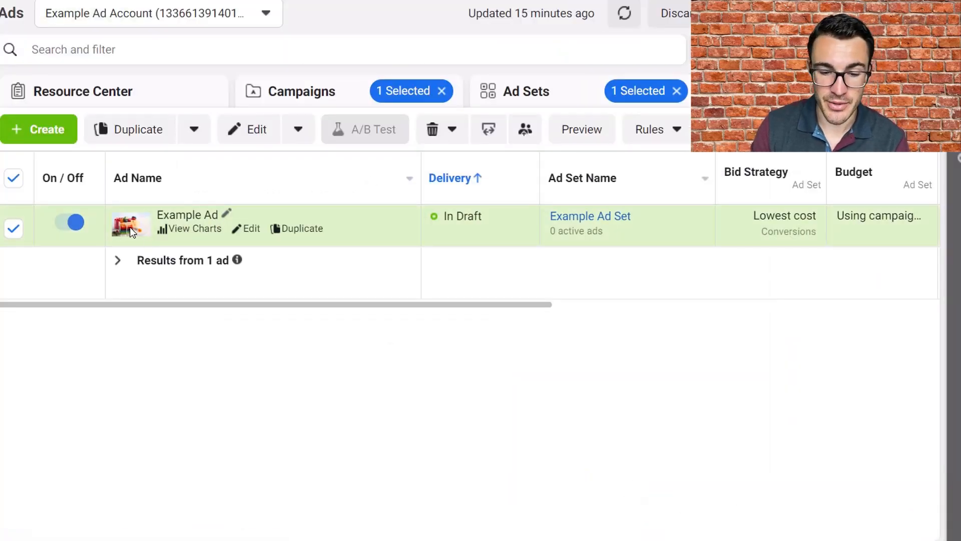
pyautogui.click(63, 131)
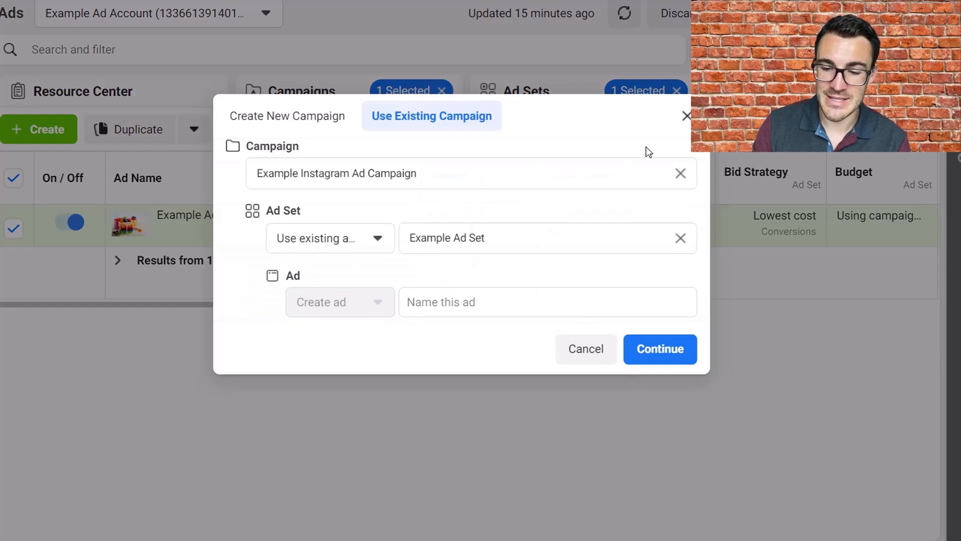
pyautogui.click(686, 115)
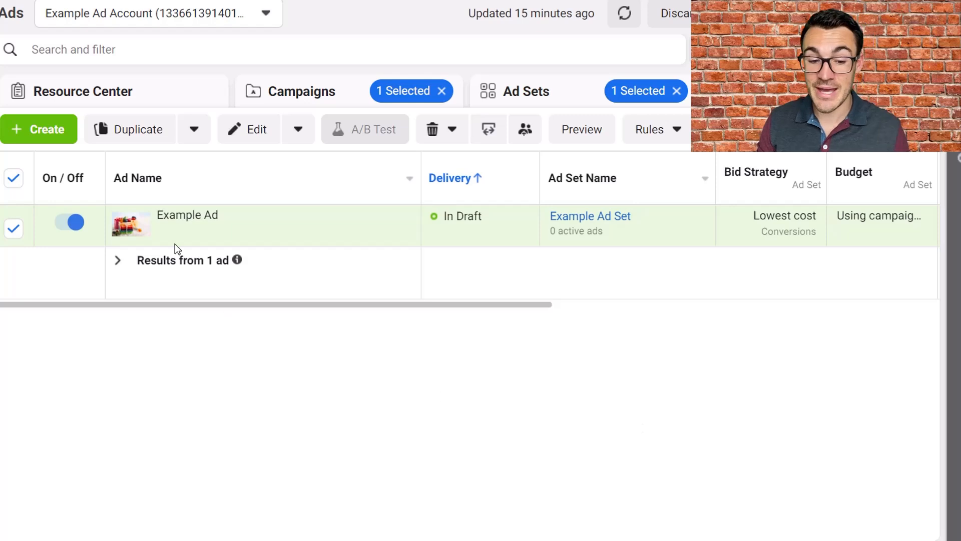
pyautogui.moveTo(146, 240)
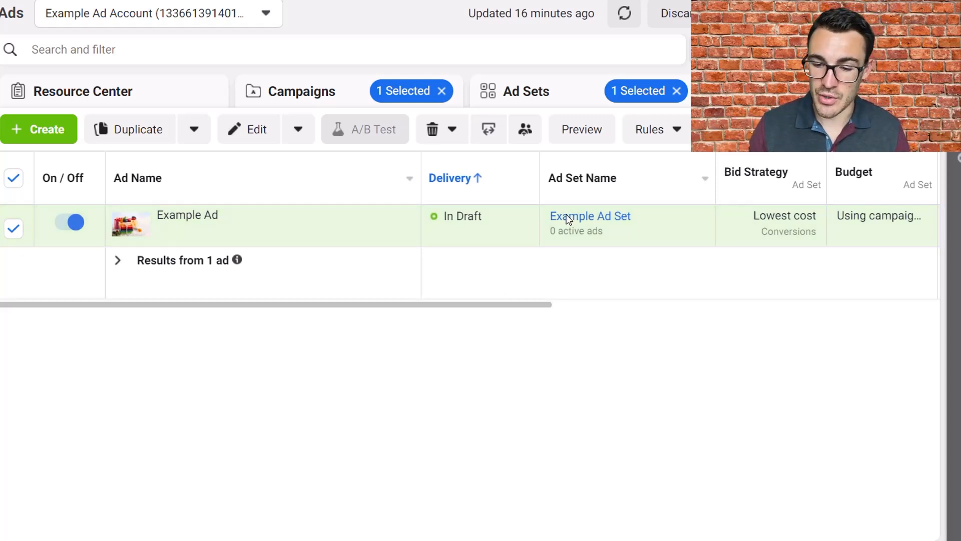
pyautogui.moveTo(526, 228)
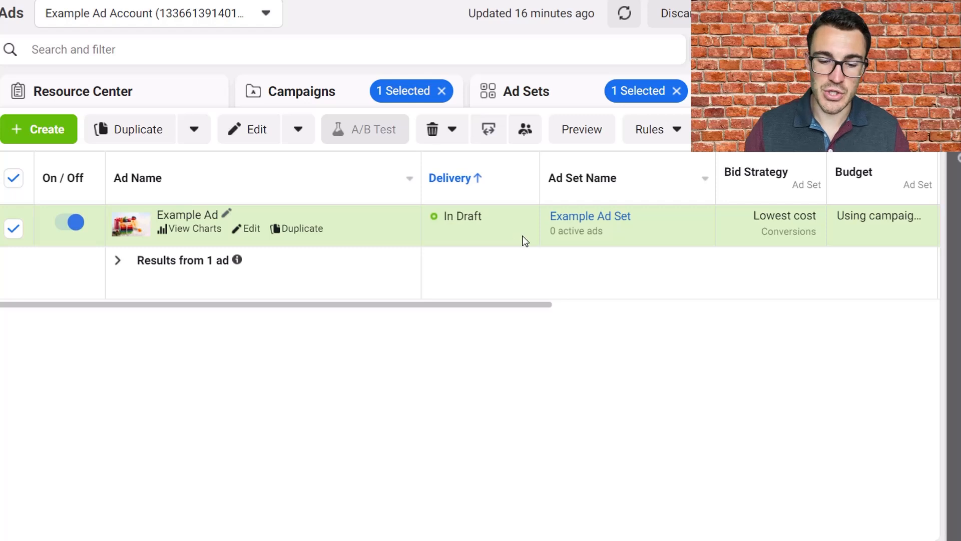